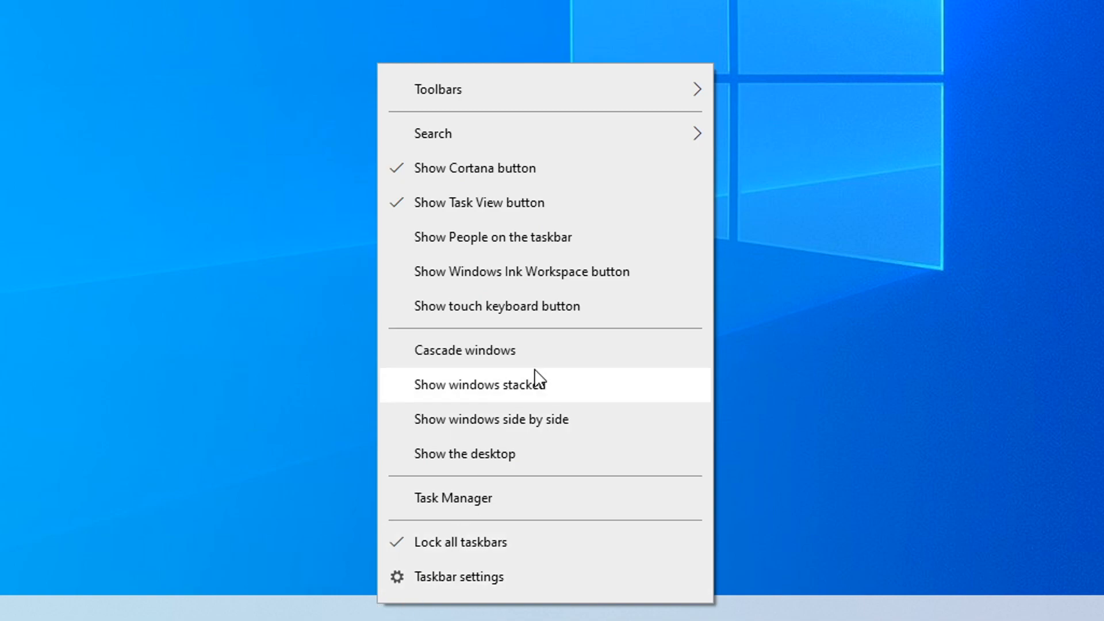
# Step: Reduce the taskbar search box to a search icon and check that the icon opens the search pane
pyautogui.moveTo(666, 120)
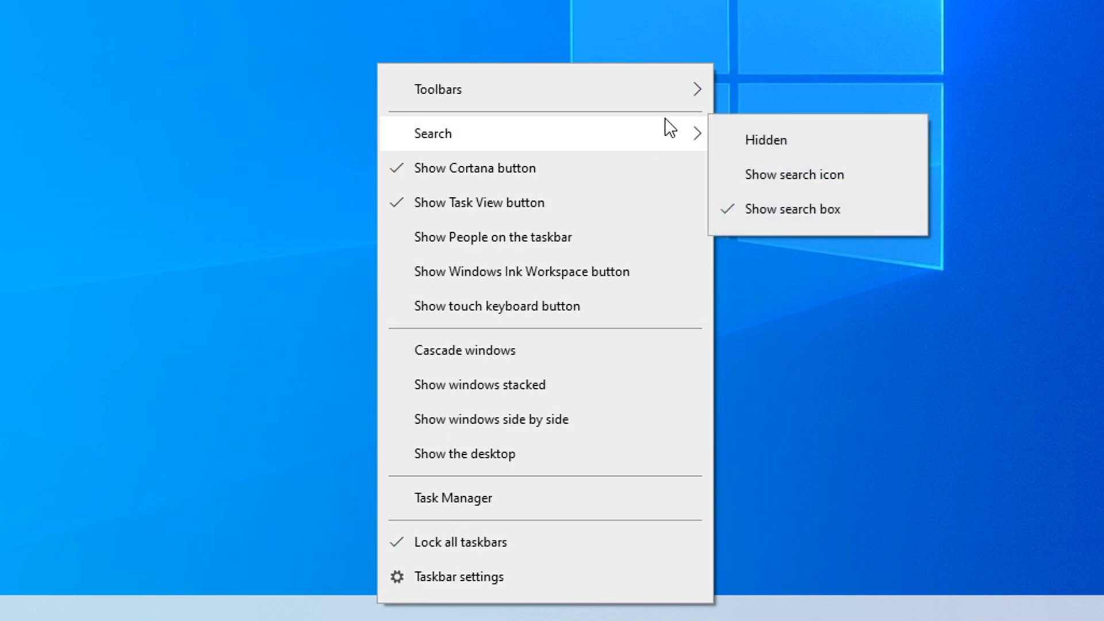
pyautogui.click(800, 175)
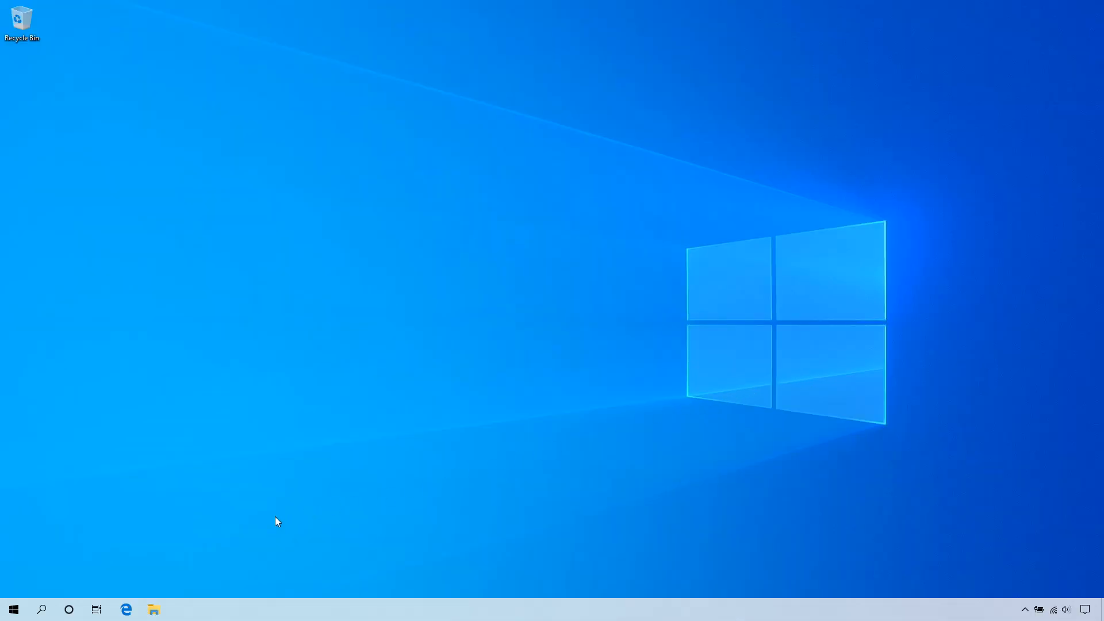
pyautogui.click(42, 609)
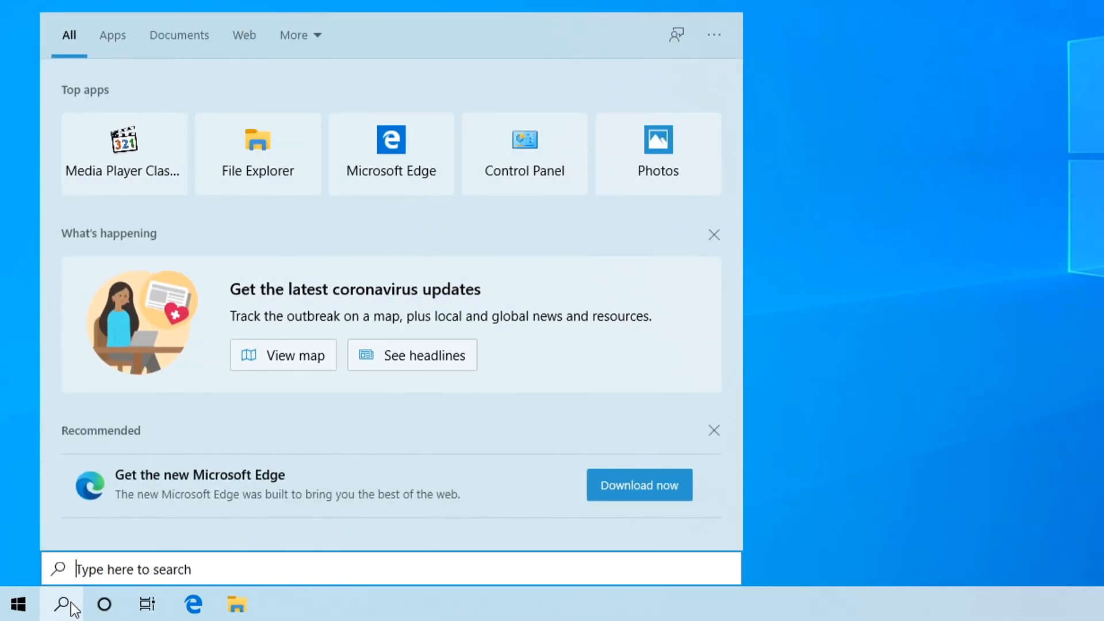
pyautogui.click(801, 614)
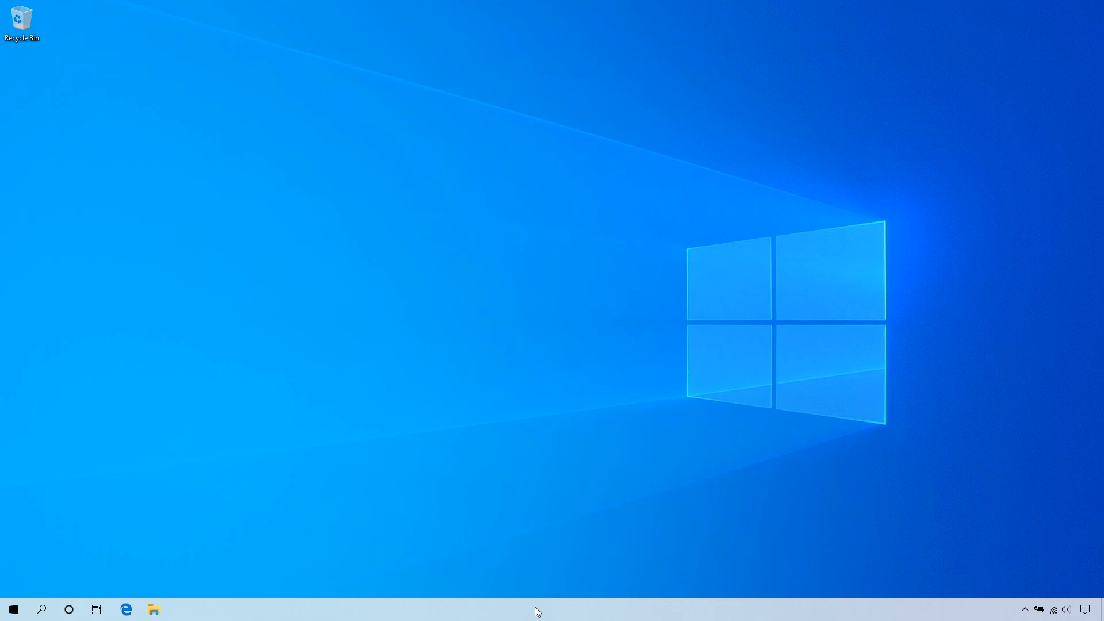
# Step: Remove the Cortana and Task View buttons from the taskbar
pyautogui.rightClick(538, 612)
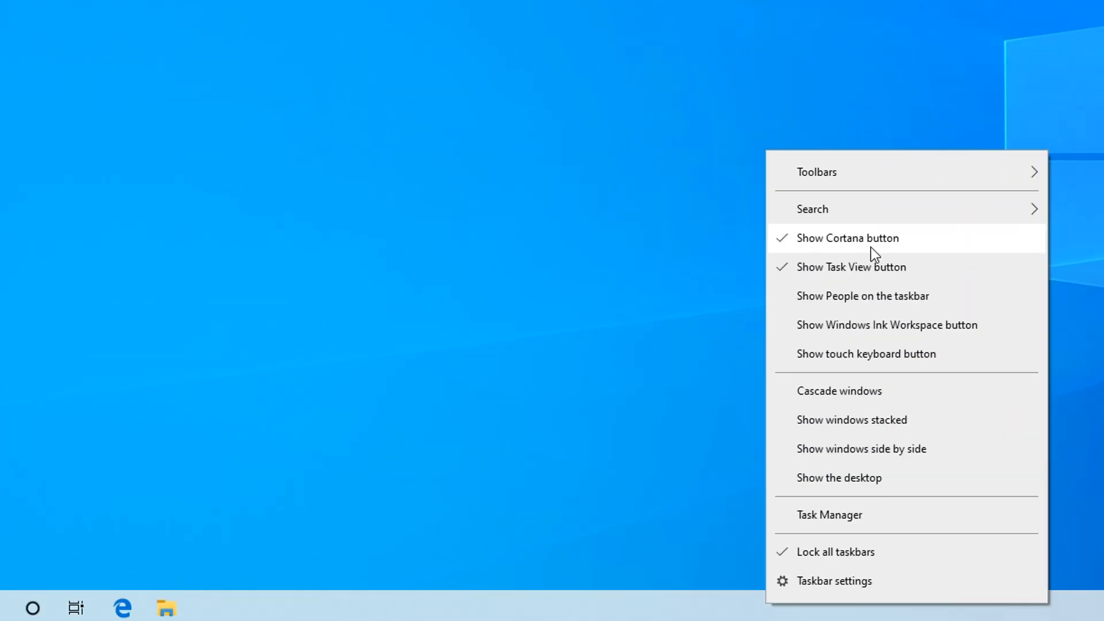
pyautogui.click(556, 244)
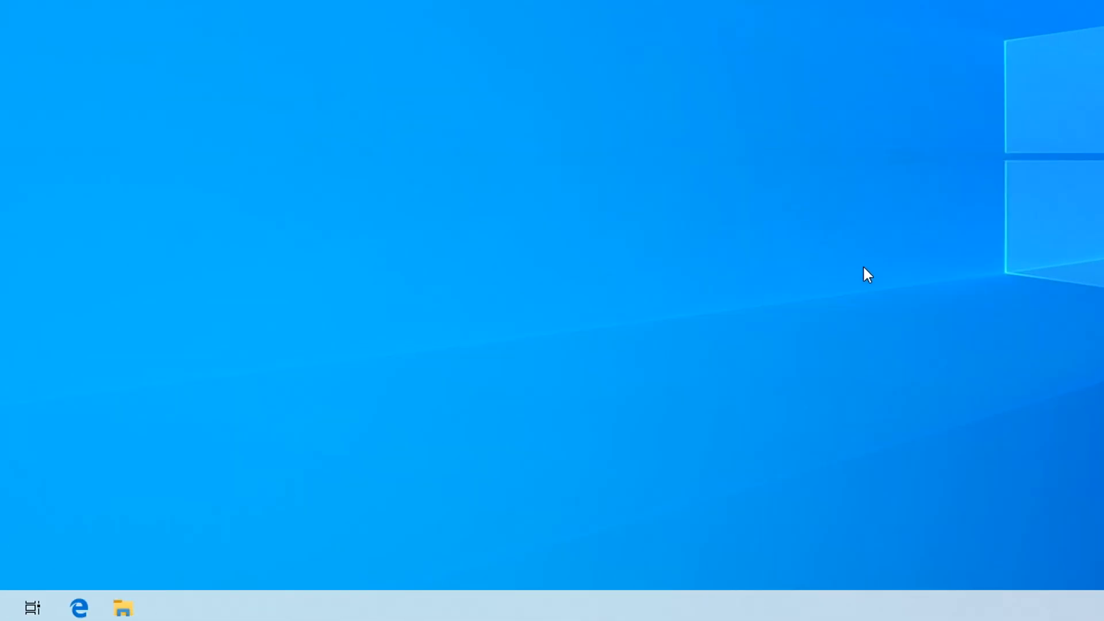
pyautogui.rightClick(734, 612)
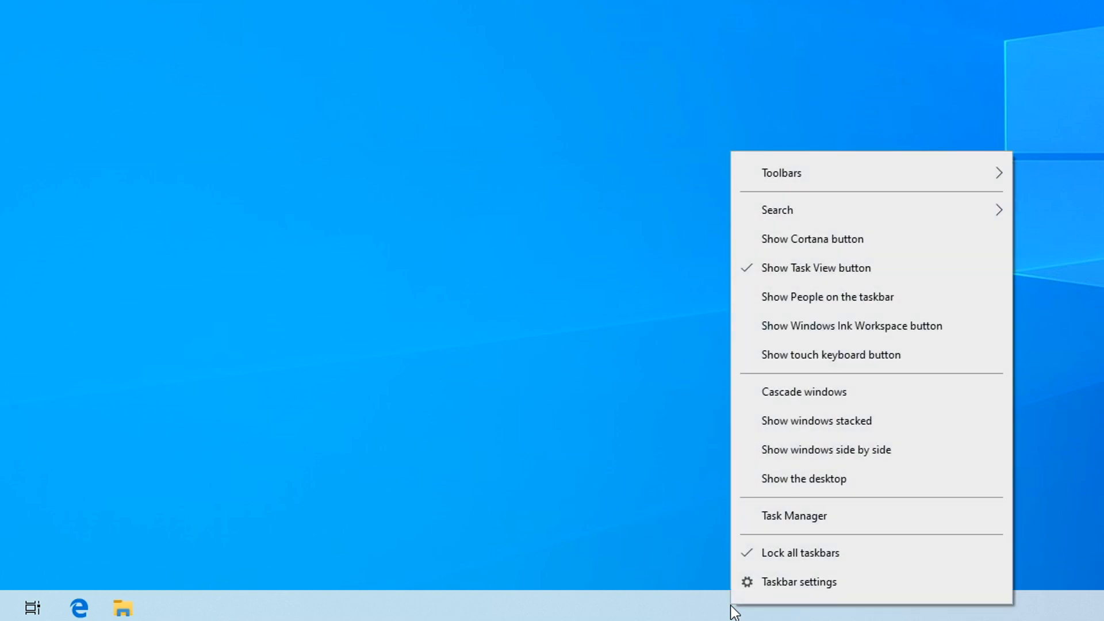
pyautogui.click(862, 269)
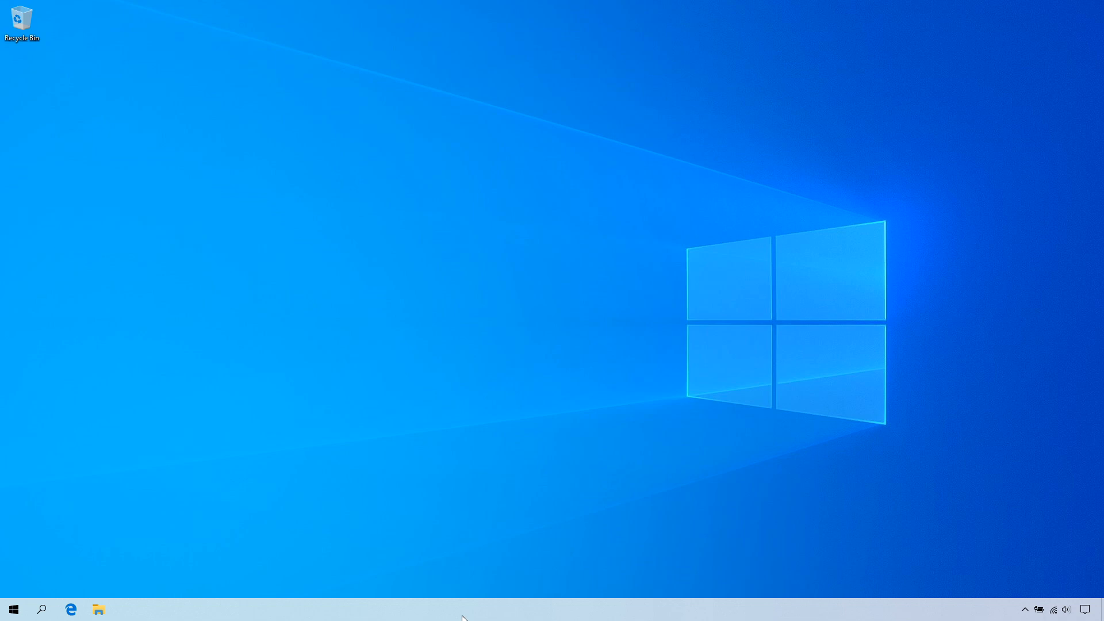
# Step: In the taskbar settings, combine taskbar buttons only when the taskbar is full and turn on small taskbar buttons
pyautogui.rightClick(463, 618)
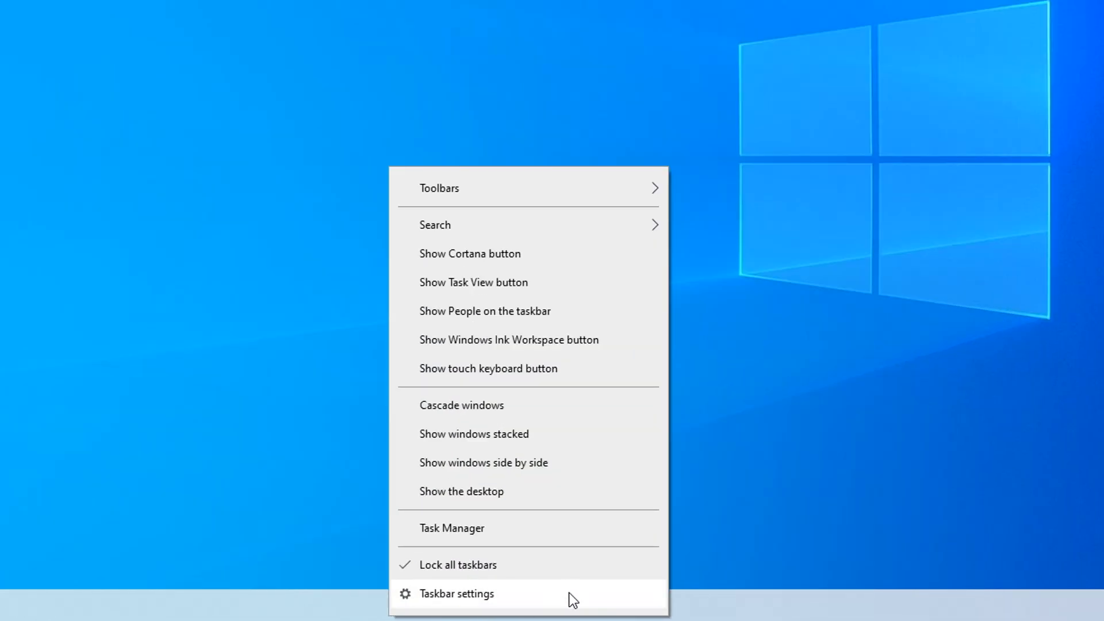
pyautogui.click(569, 592)
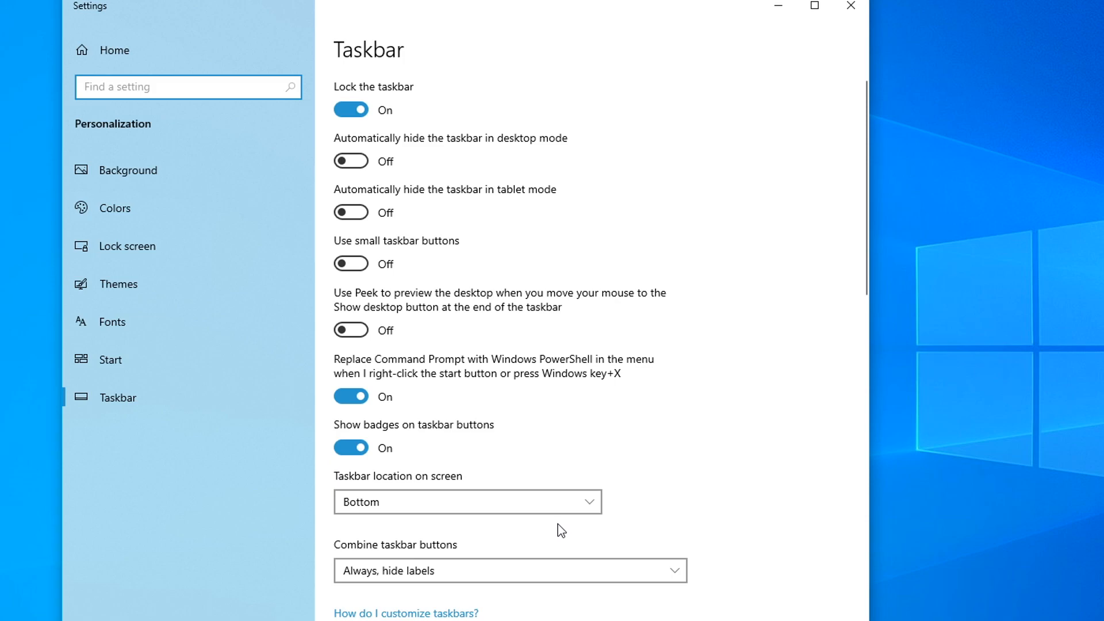
pyautogui.click(565, 578)
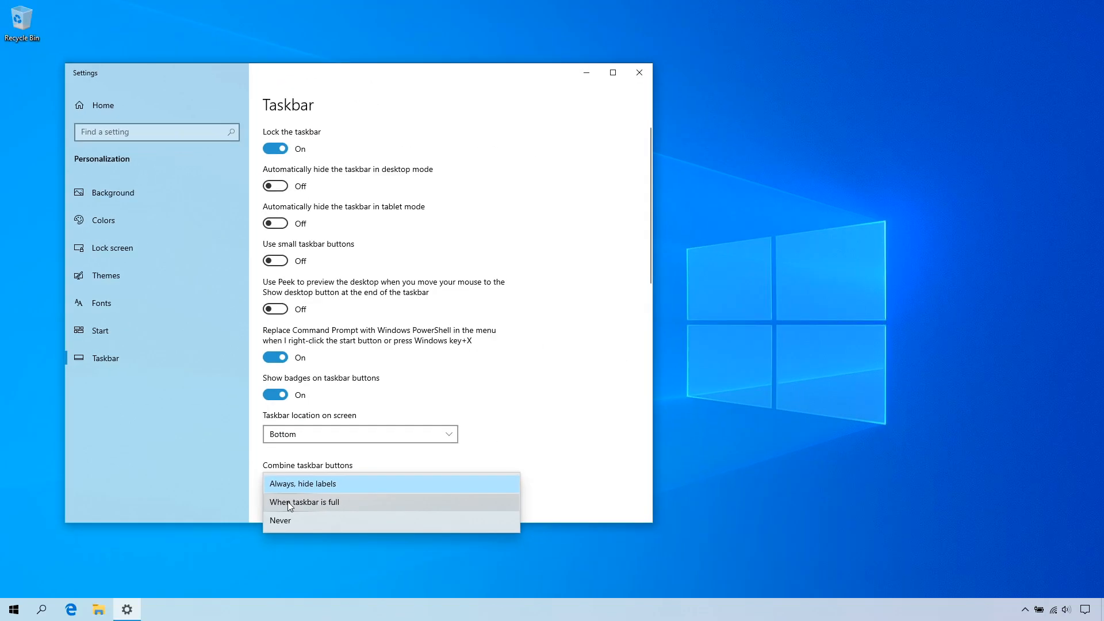
pyautogui.click(371, 593)
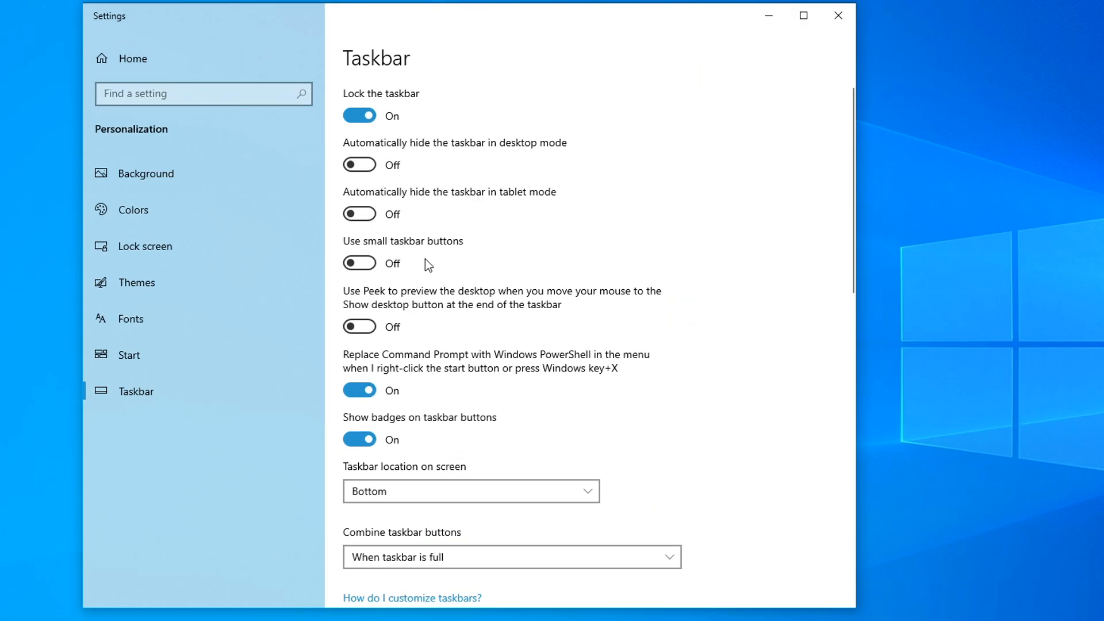
pyautogui.click(367, 264)
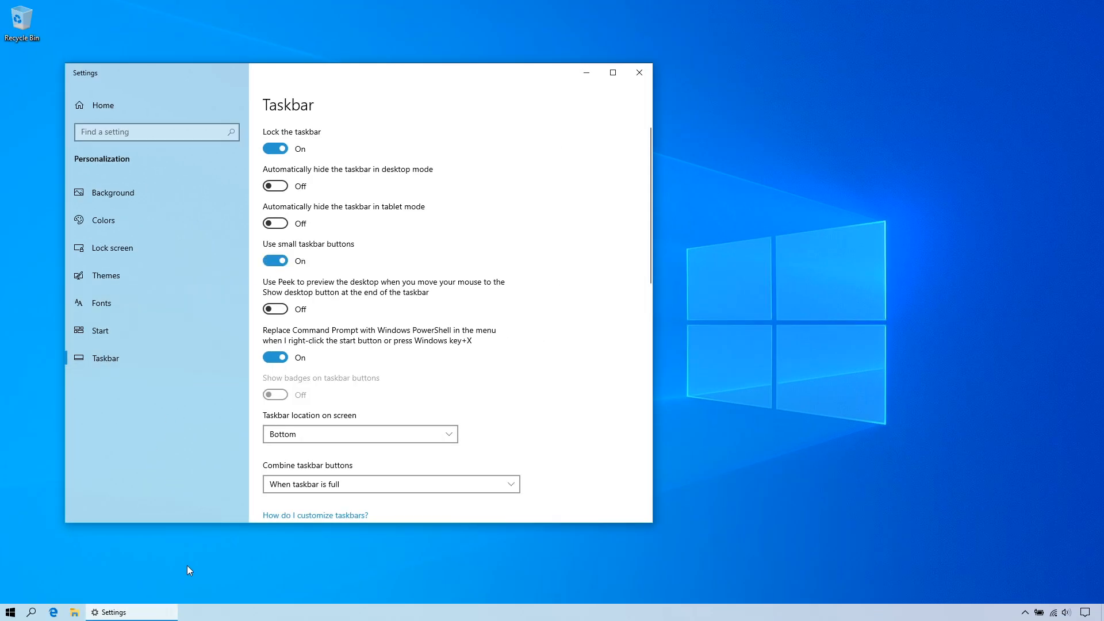
pyautogui.click(639, 72)
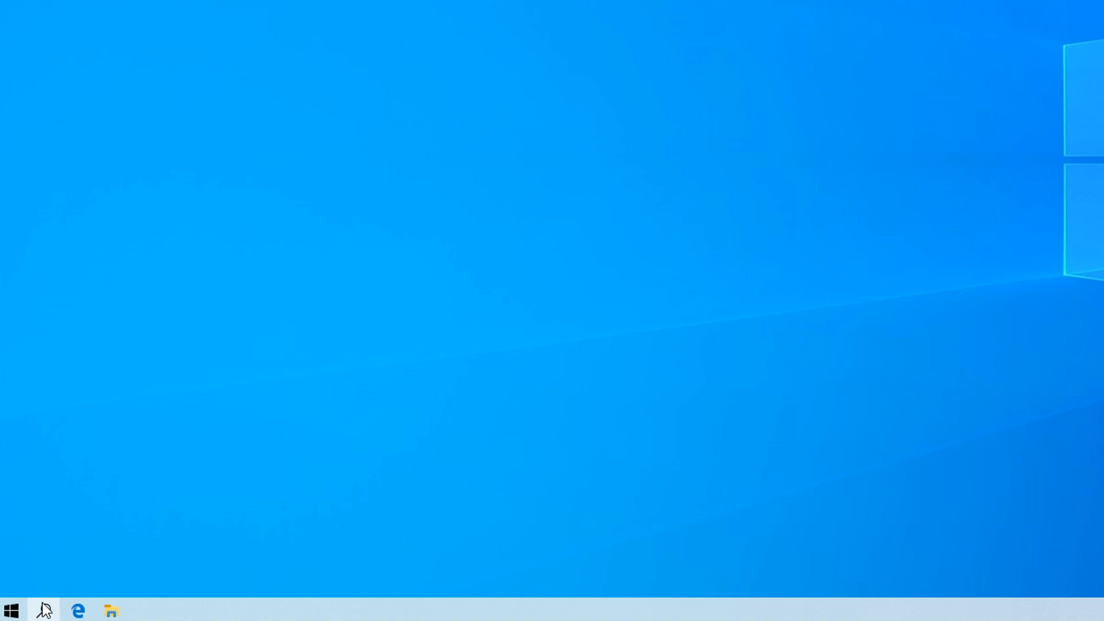
# Step: Search for windows update and, in its advanced options, turn on restarting the device as soon as possible when an update requires it
pyautogui.click(45, 610)
pyautogui.write('windows update')
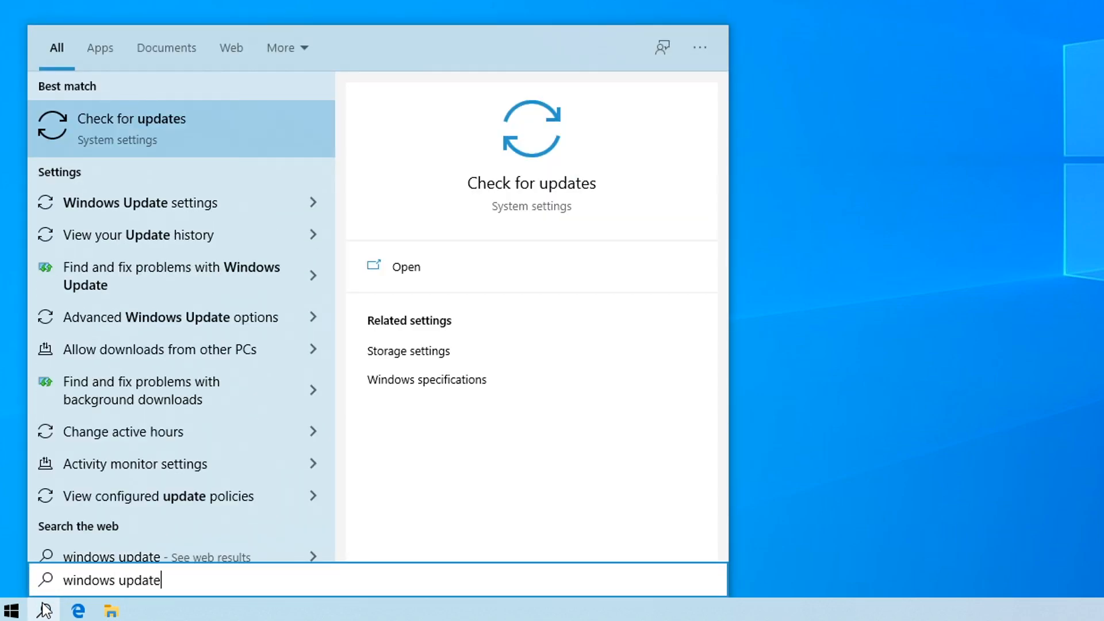
pyautogui.click(184, 139)
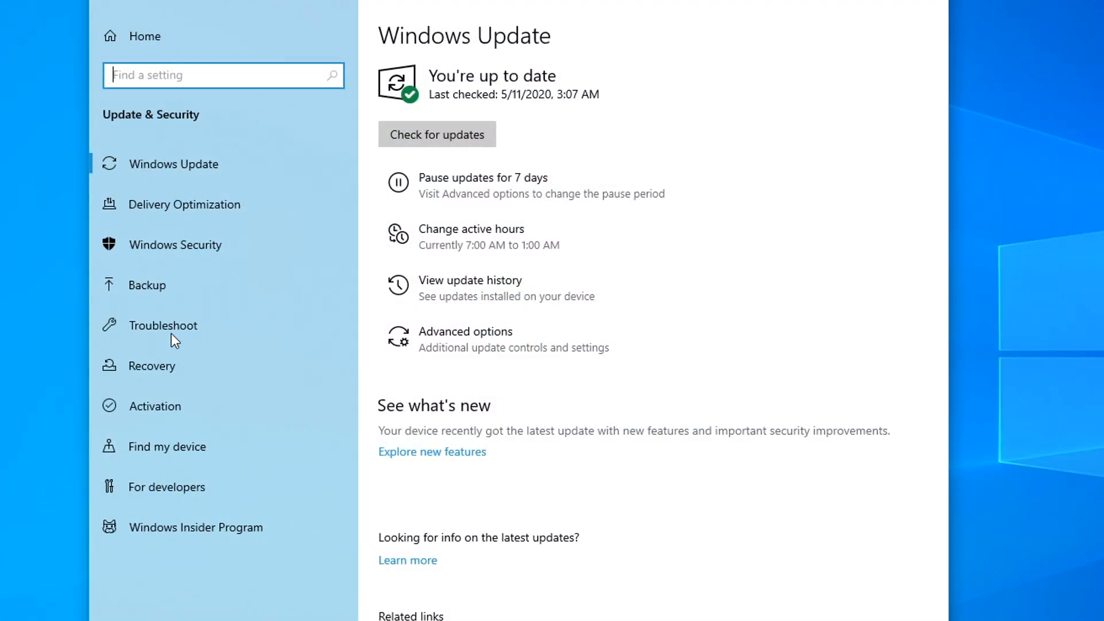
pyautogui.click(607, 333)
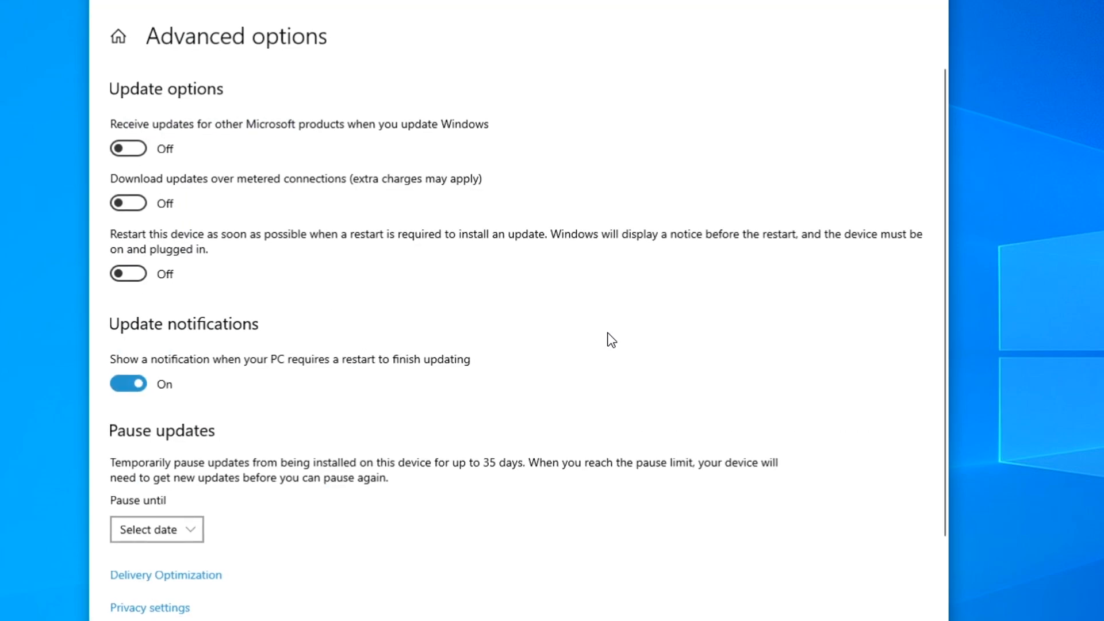
pyautogui.click(129, 274)
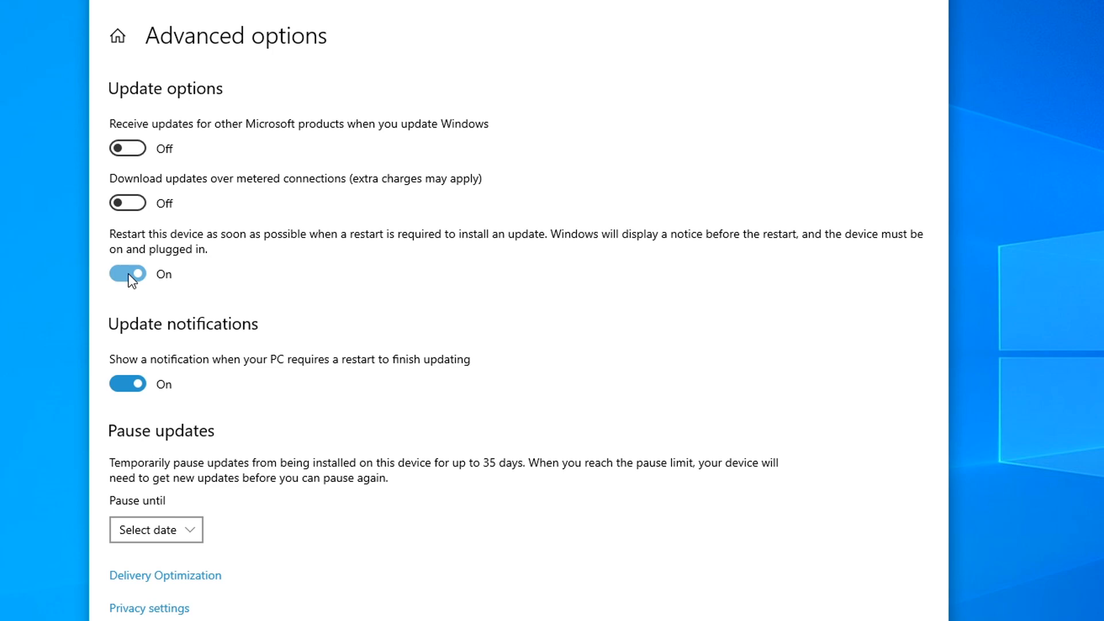
# Step: In the general privacy settings, turn off language list access, app launch tracking and suggested content, and close Settings
pyautogui.click(185, 611)
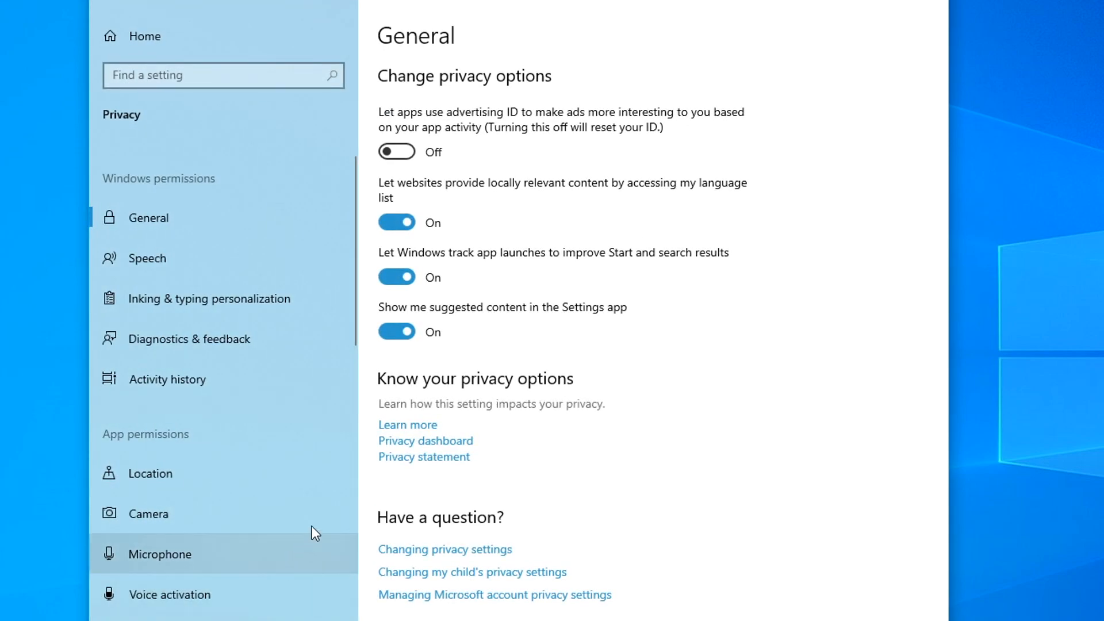
pyautogui.click(409, 222)
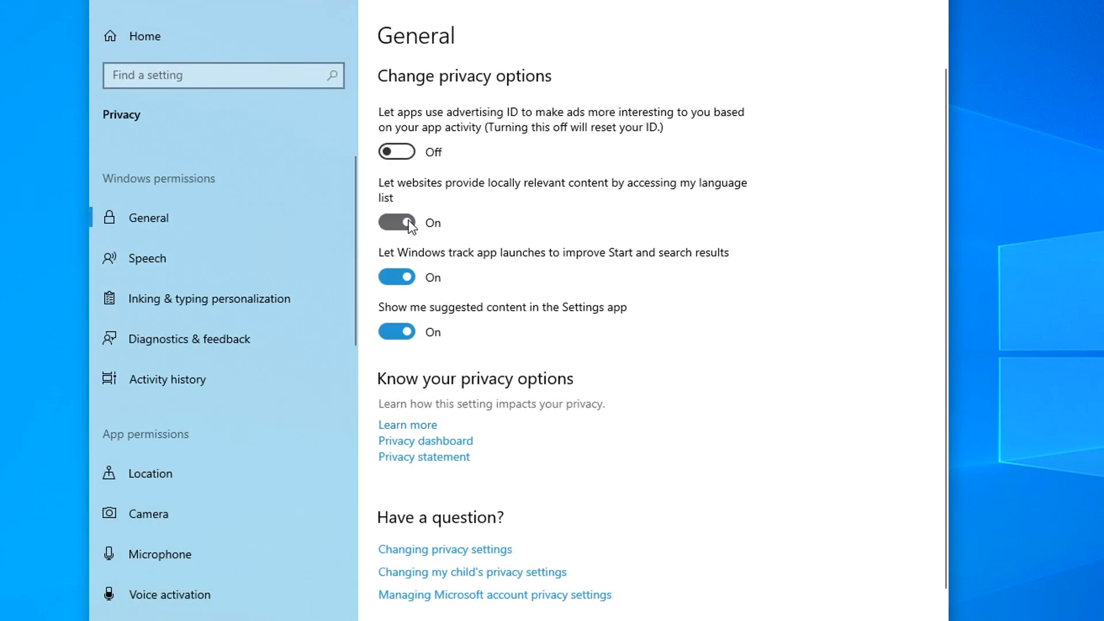
pyautogui.click(411, 277)
pyautogui.click(407, 332)
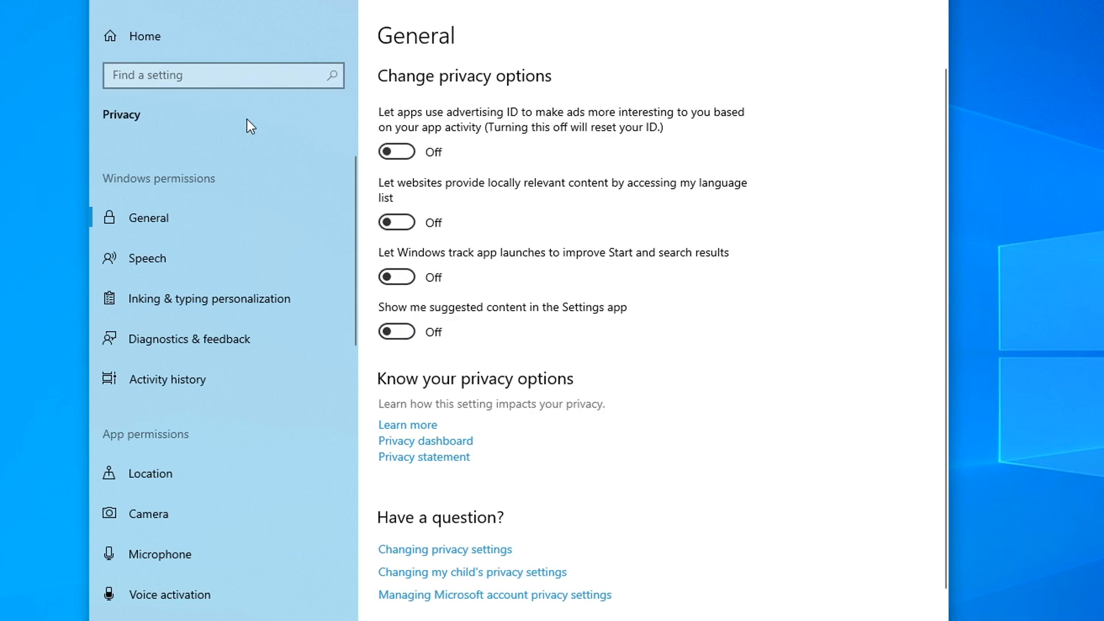
pyautogui.click(110, 1)
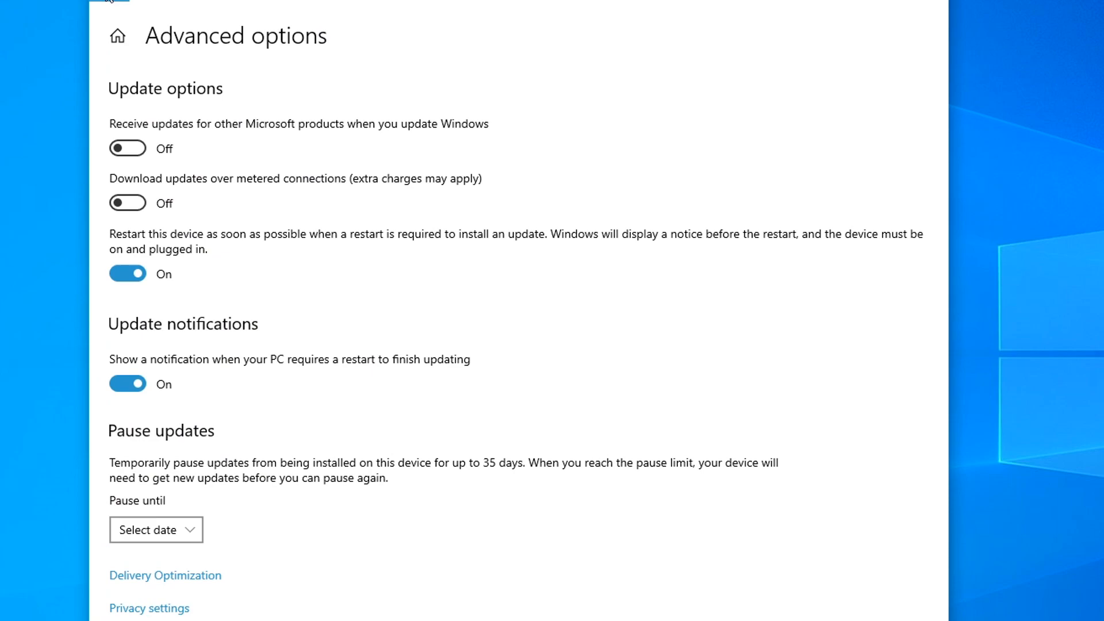
pyautogui.click(109, 1)
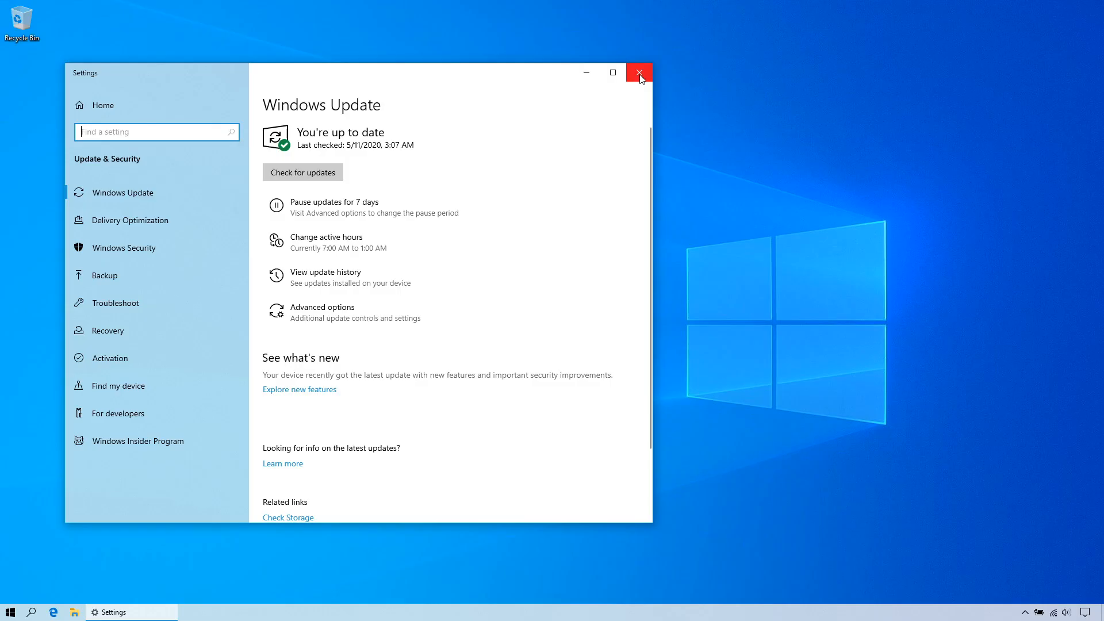
pyautogui.click(939, 0)
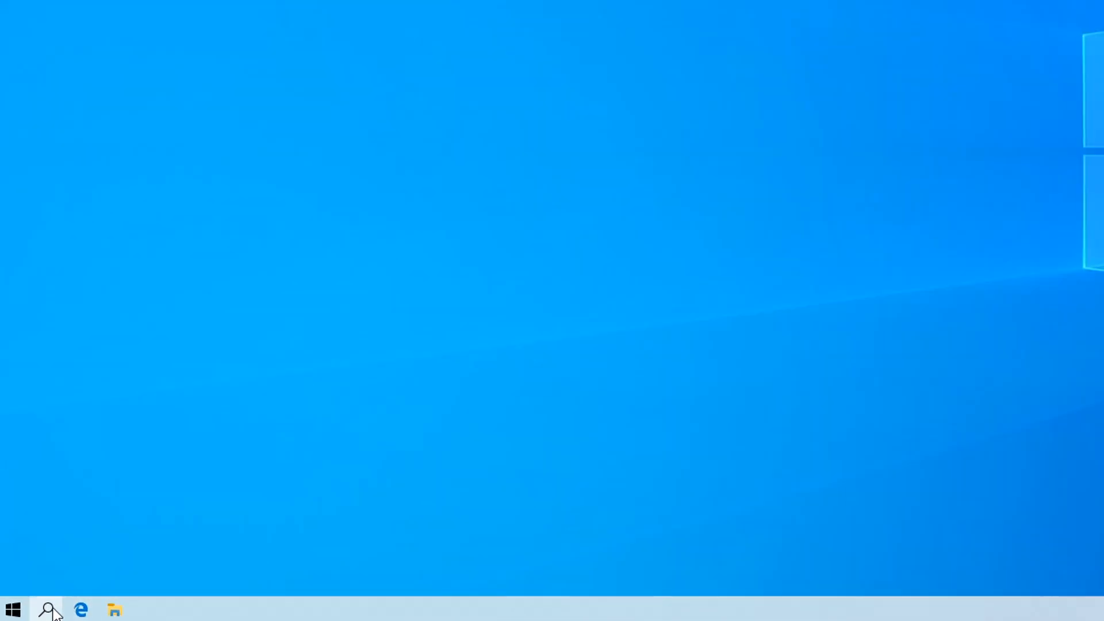
# Step: Search for power, open the Power & sleep settings and go to the additional power settings
pyautogui.click(32, 612)
pyautogui.write('power')
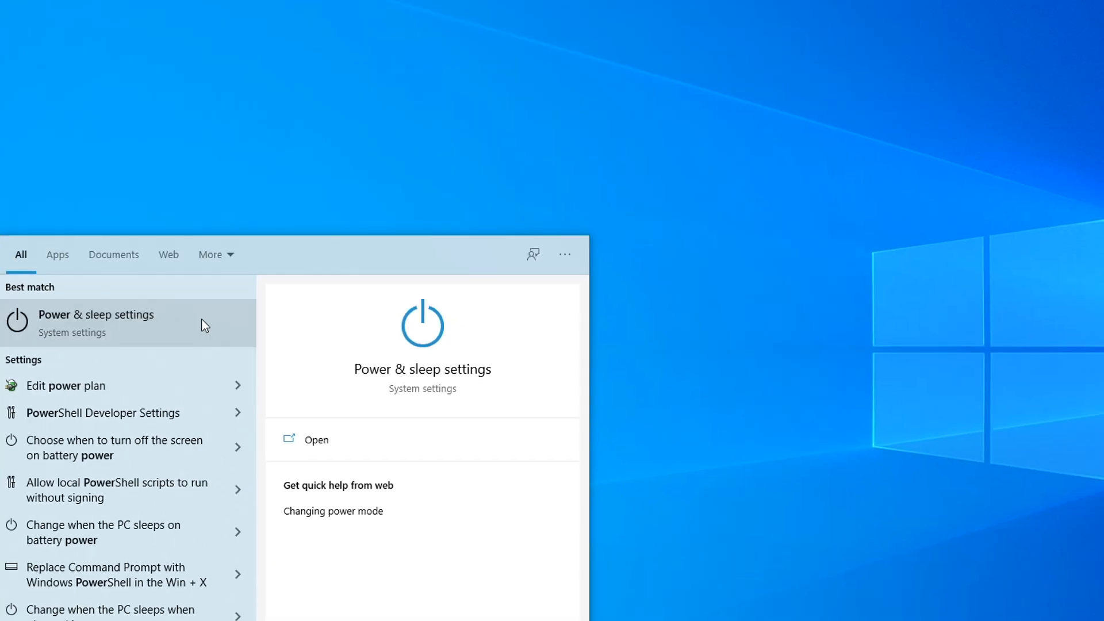
pyautogui.click(277, 117)
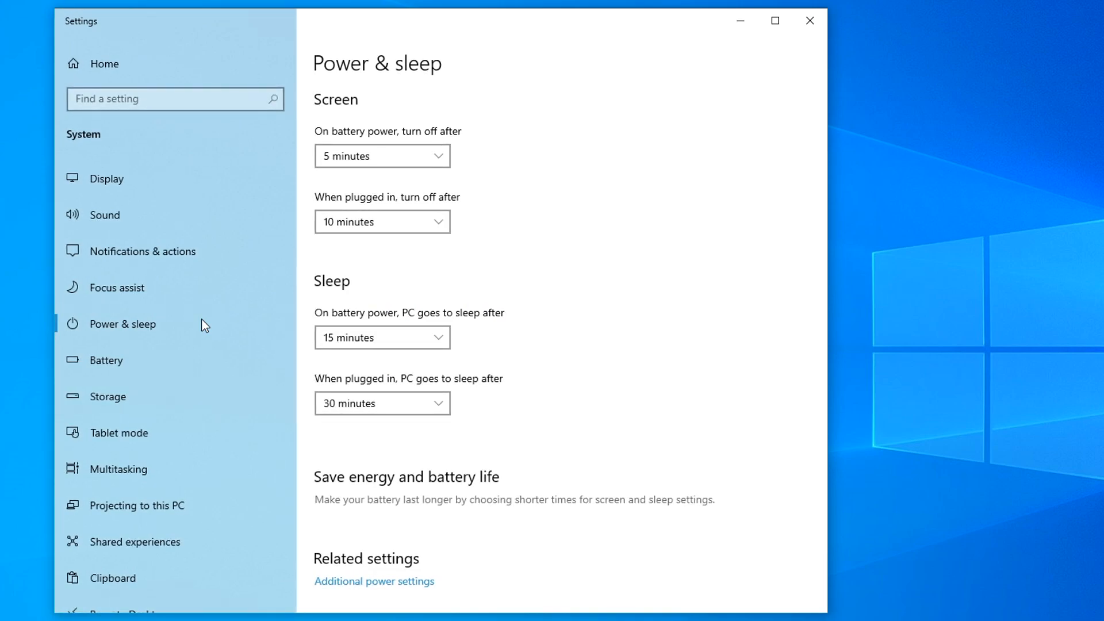
pyautogui.click(427, 583)
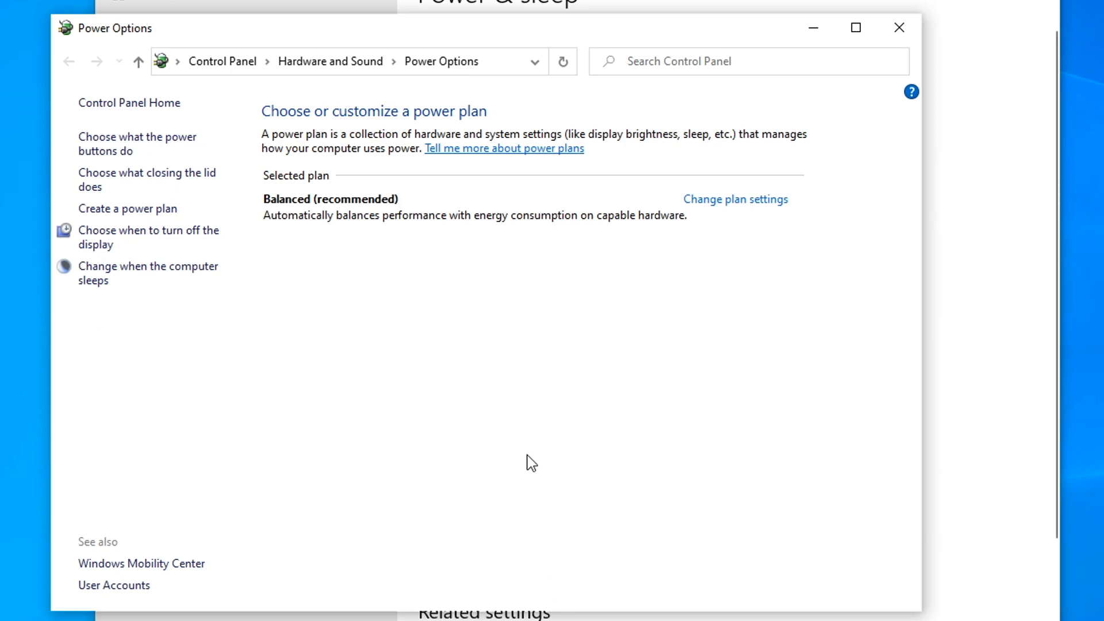
# Step: Start a new power plan based on High performance and name it Max
pyautogui.click(164, 209)
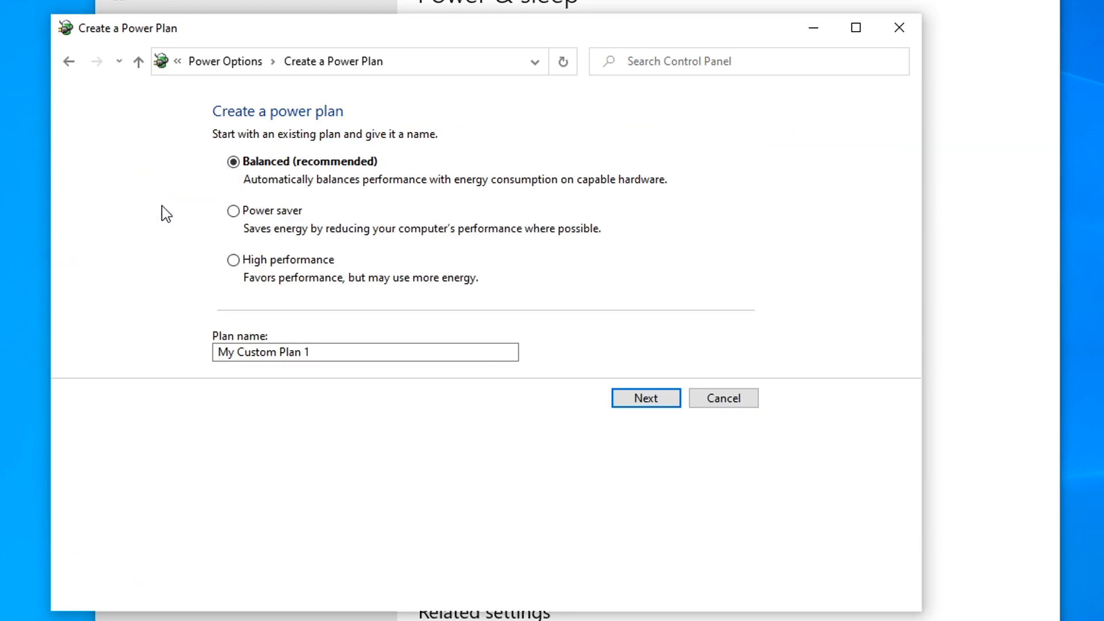
pyautogui.click(326, 264)
pyautogui.click(357, 352)
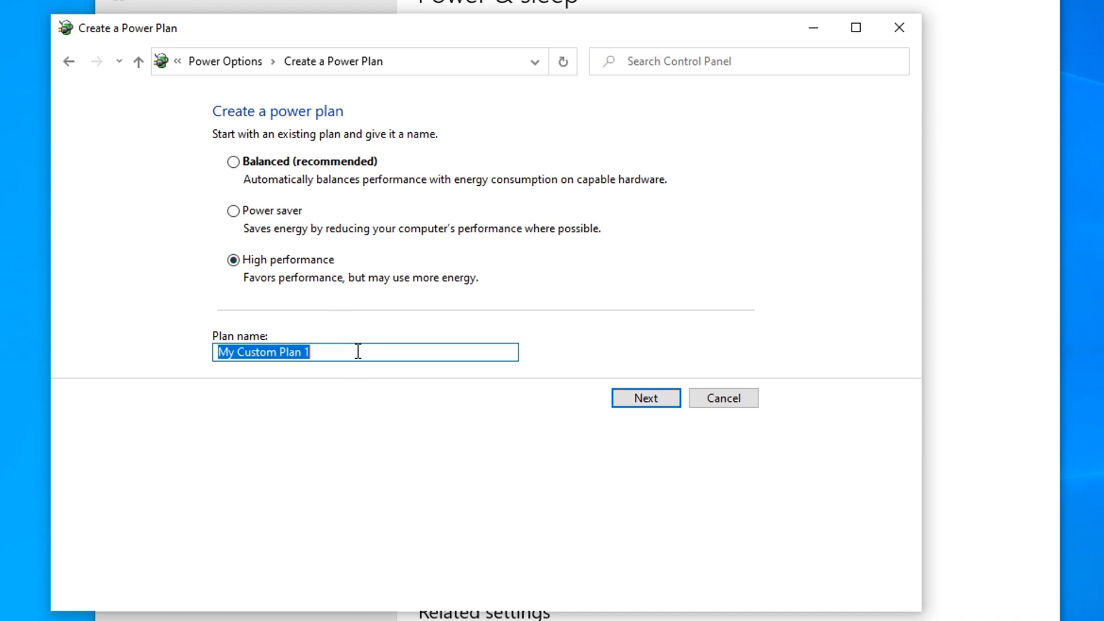
pyautogui.write('Max')
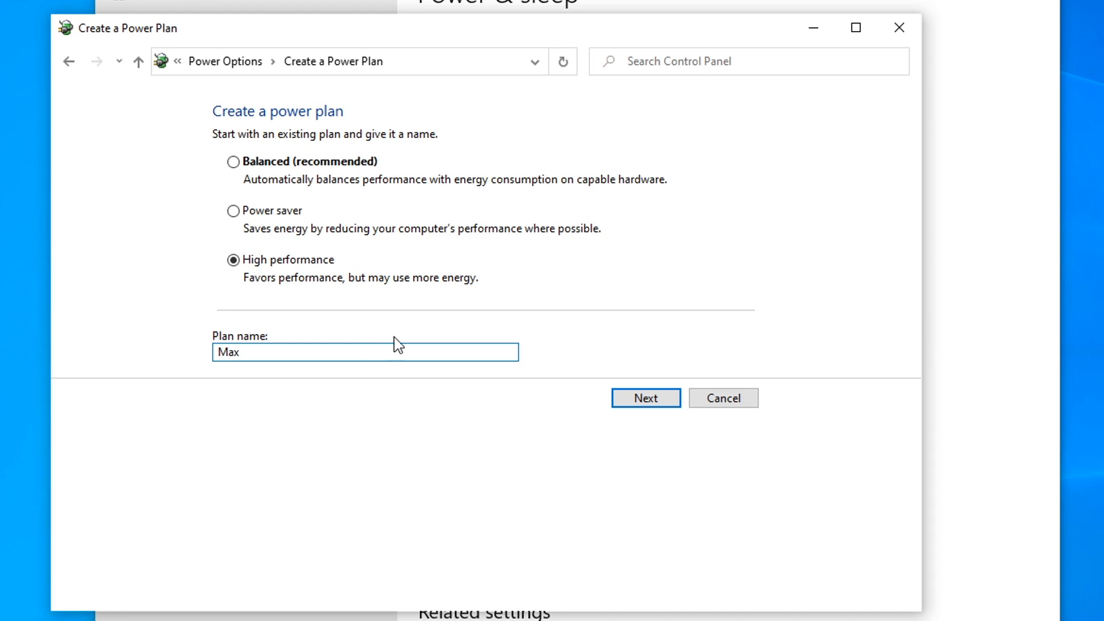
pyautogui.click(671, 402)
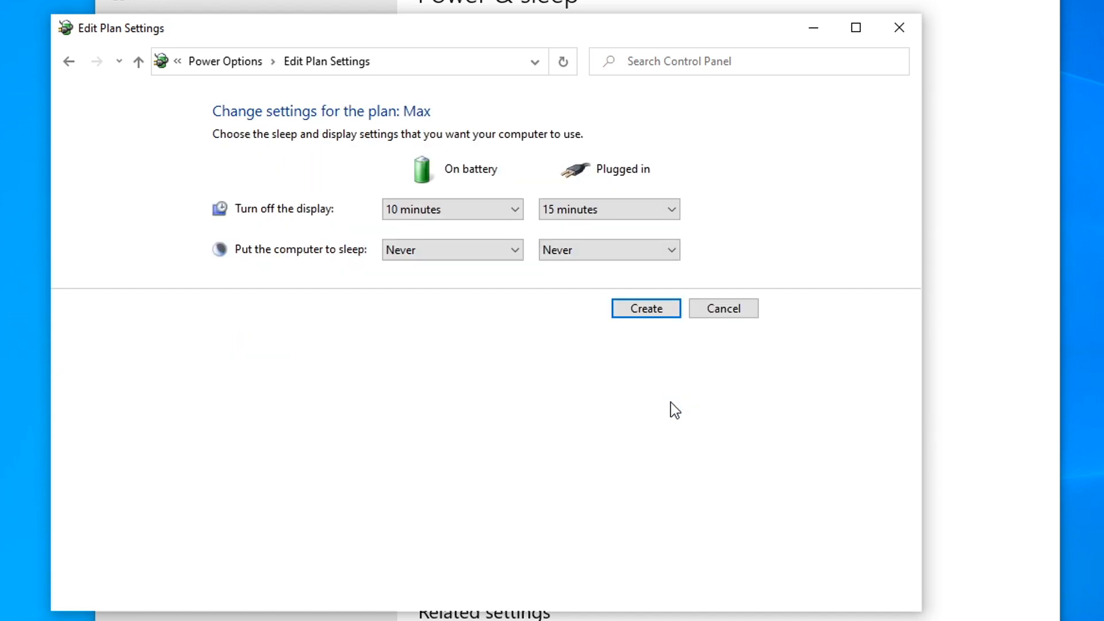
# Step: Set the Max plan to never turn off the display on battery or plugged in, and create it
pyautogui.click(488, 213)
pyautogui.click(410, 442)
pyautogui.click(604, 212)
pyautogui.click(558, 442)
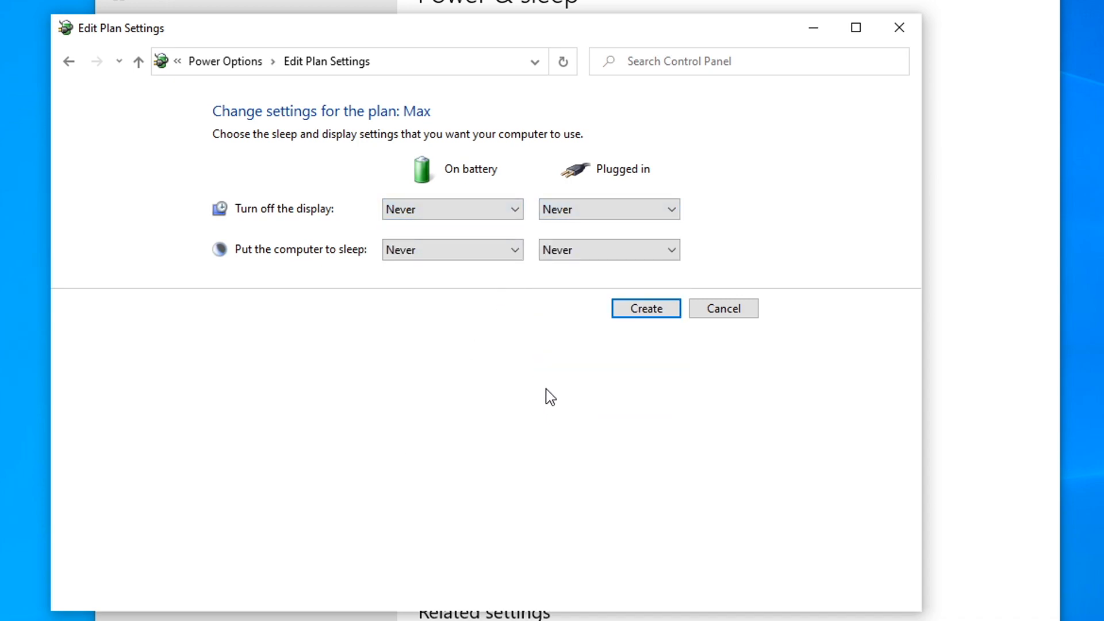
pyautogui.click(654, 308)
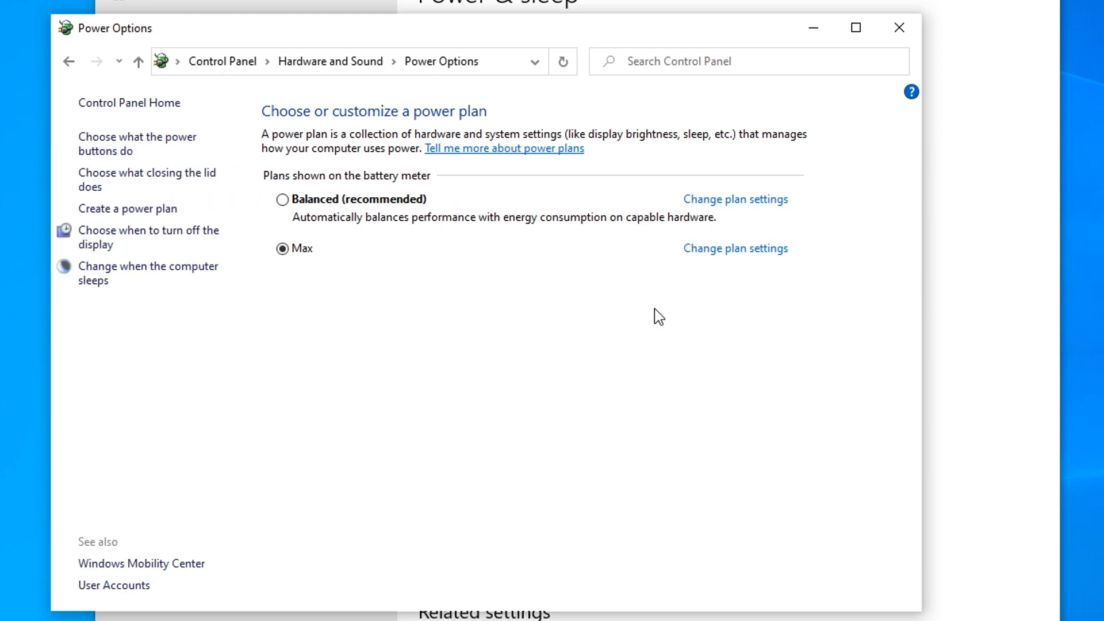
# Step: Start another power plan based on High performance and name it Mid
pyautogui.click(170, 212)
pyautogui.click(325, 262)
pyautogui.moveTo(215, 352); pyautogui.dragTo(343, 355)
pyautogui.write('Mid')
pyautogui.click(658, 403)
# Step: Set the Mid plan to never turn off the display on battery or plugged in, and create it
pyautogui.click(453, 208)
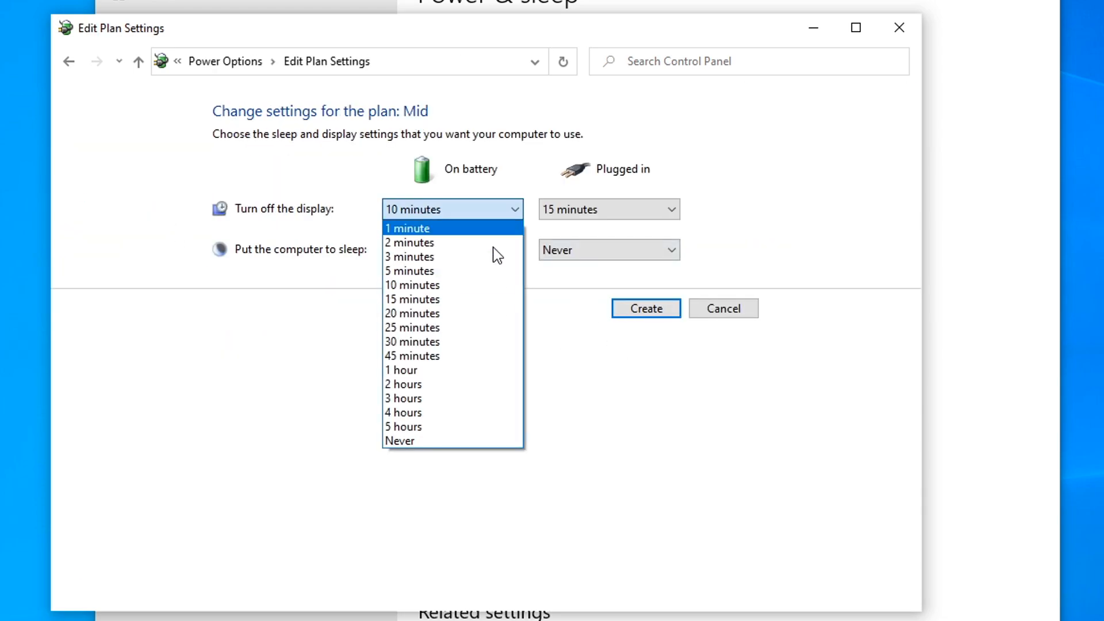
pyautogui.click(437, 441)
pyautogui.click(574, 208)
pyautogui.click(575, 441)
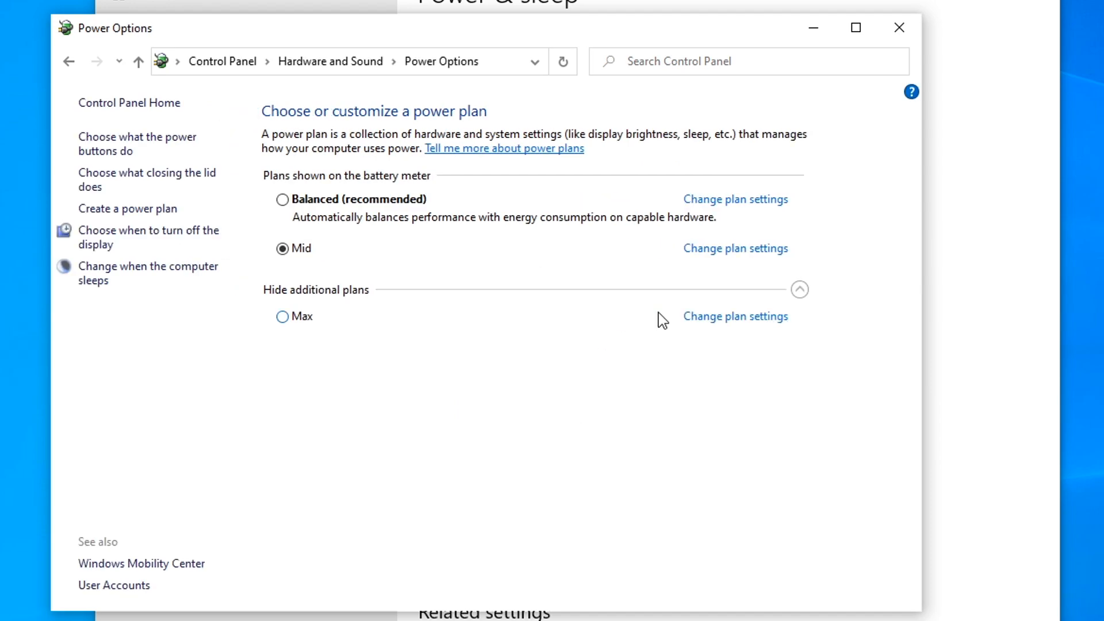
# Step: Open the Mid plan's advanced power settings and expand the minimum and maximum processor state under Processor power management
pyautogui.click(727, 250)
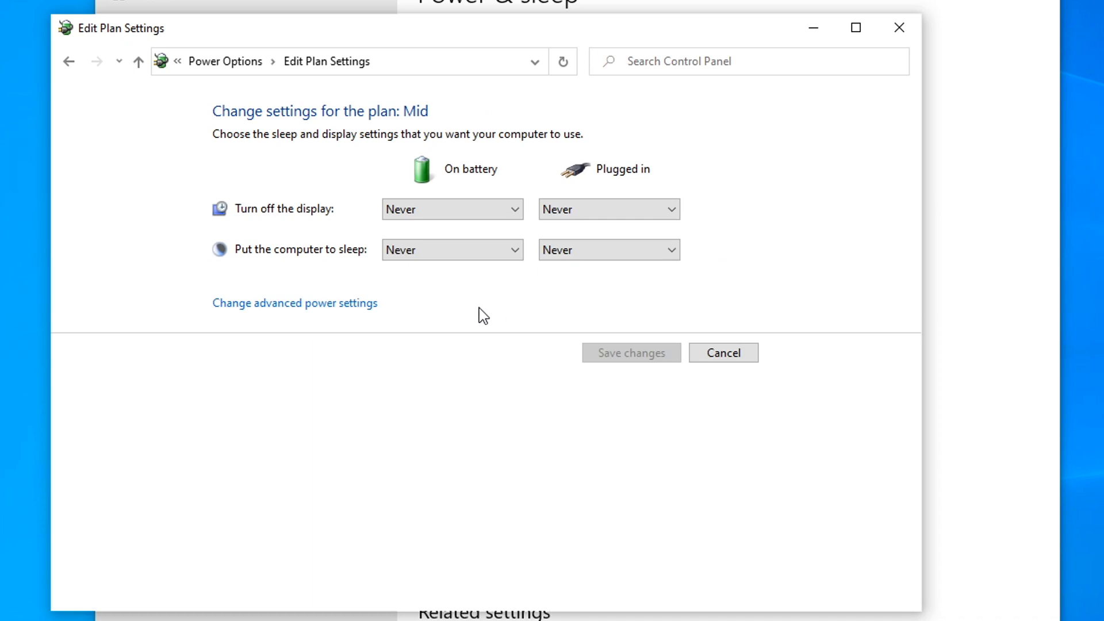
pyautogui.click(362, 313)
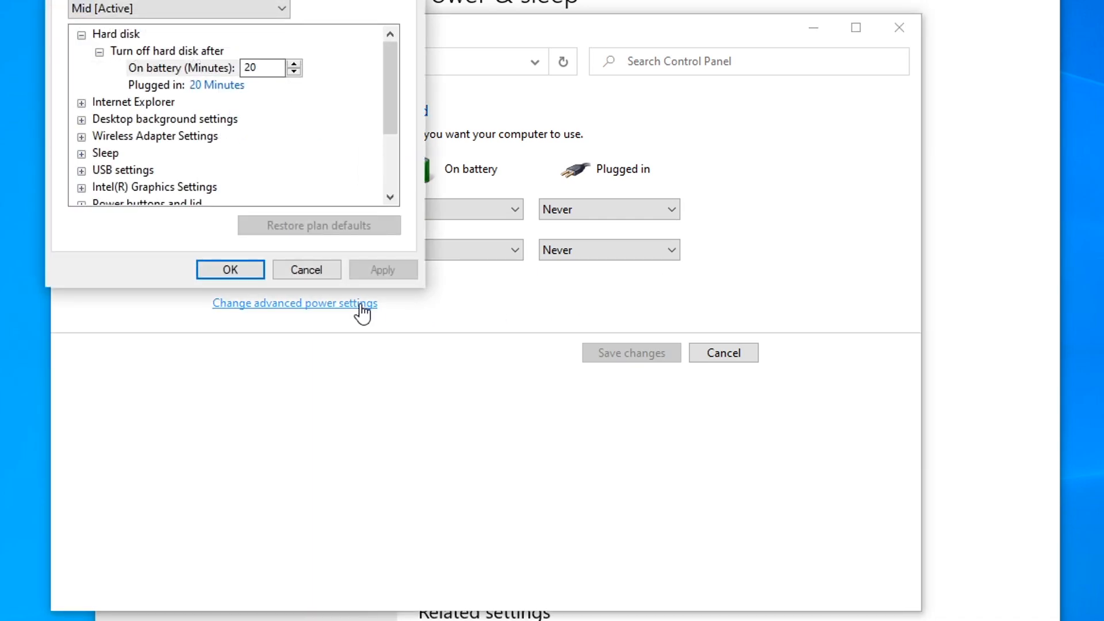
pyautogui.moveTo(221, 0); pyautogui.dragTo(576, 122)
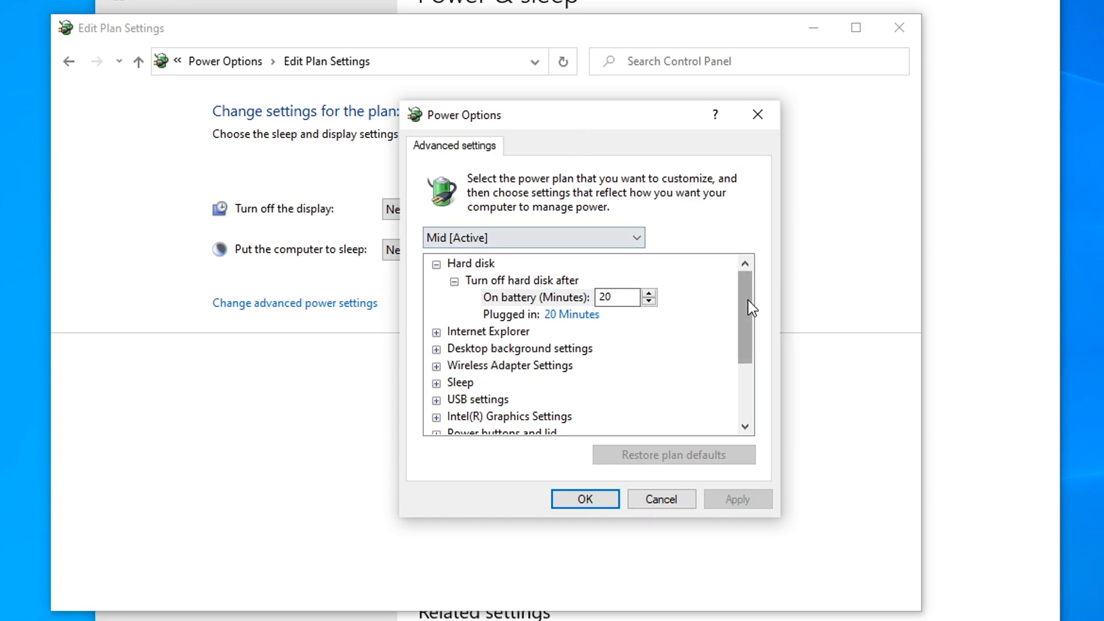
pyautogui.moveTo(750, 302); pyautogui.dragTo(745, 368)
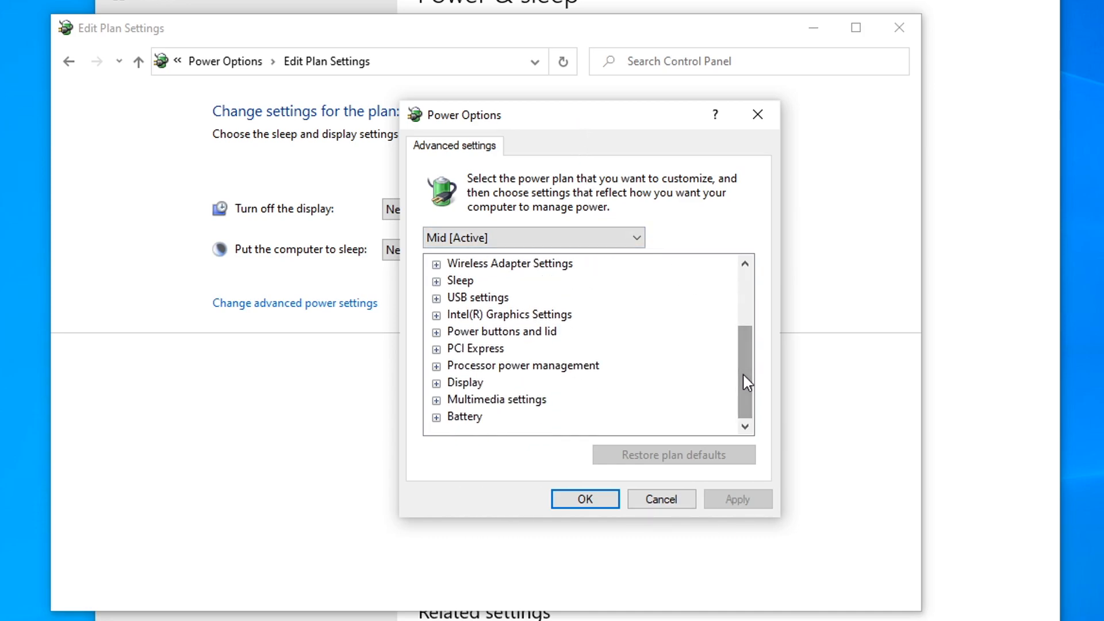
pyautogui.click(436, 367)
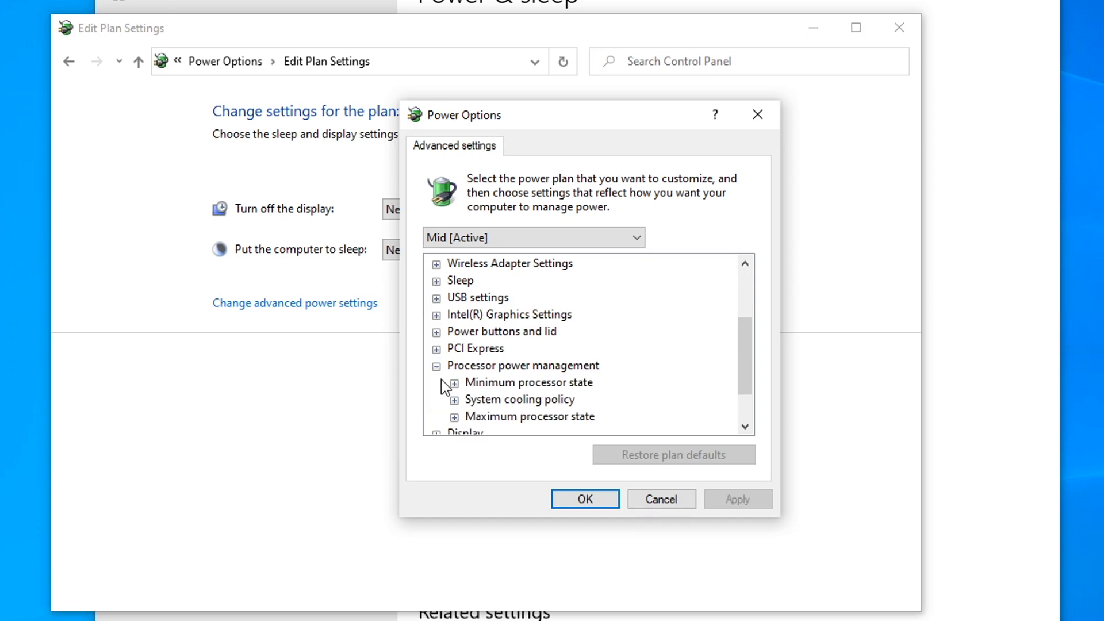
pyautogui.click(455, 384)
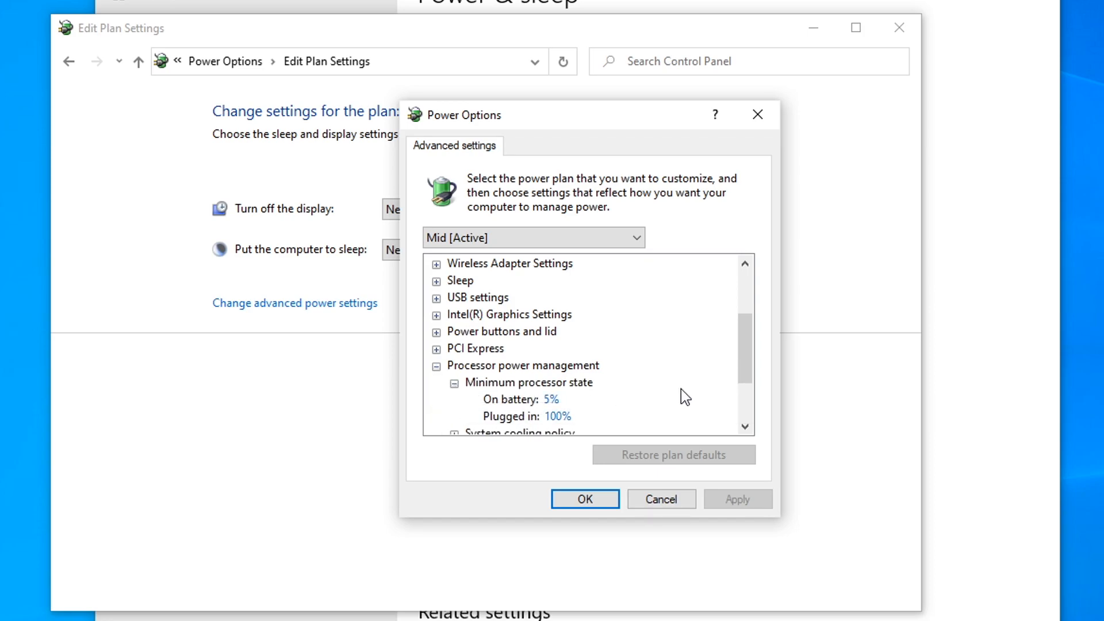
pyautogui.moveTo(746, 347); pyautogui.dragTo(732, 381)
pyautogui.click(455, 366)
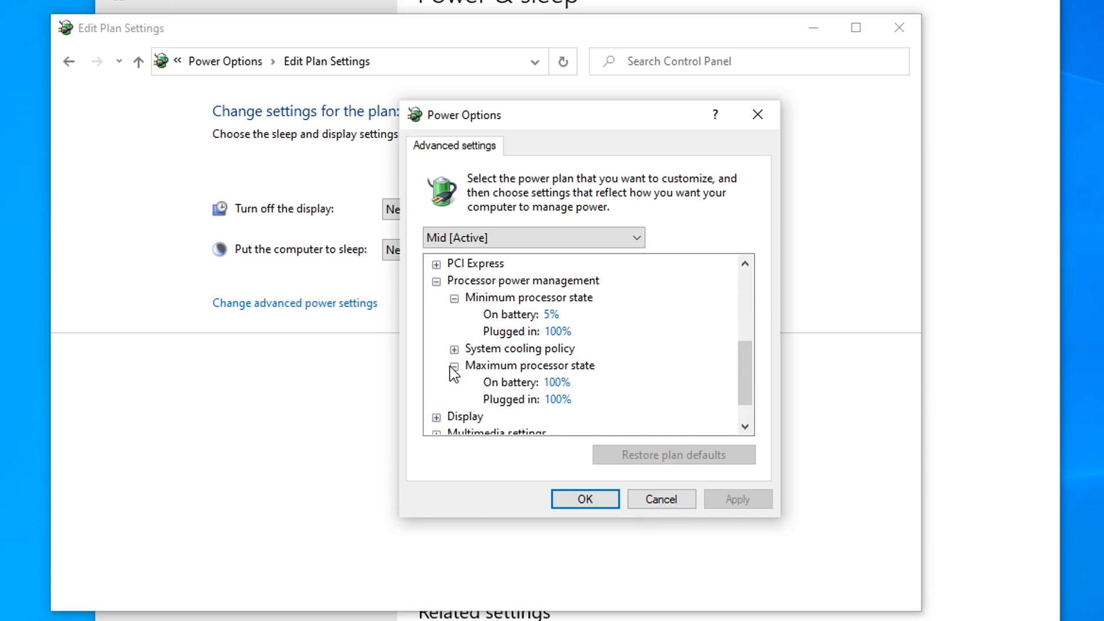
# Step: Set the plugged-in minimum processor state to 80% and the maximum to 80% on battery and plugged in, and apply
pyautogui.click(558, 332)
pyautogui.write('80')
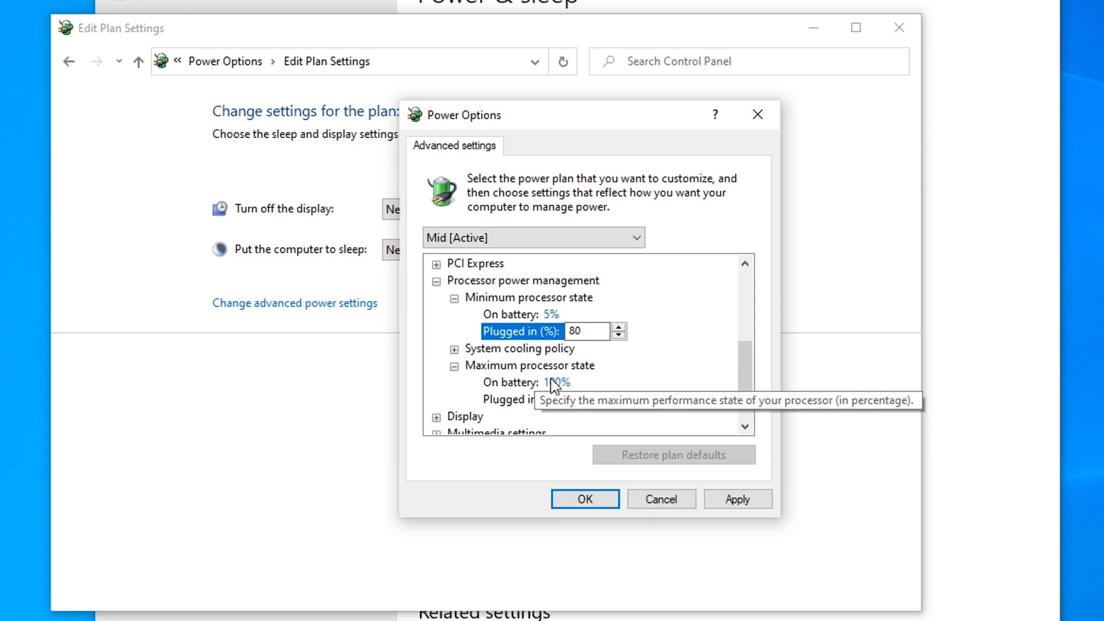
pyautogui.click(556, 383)
pyautogui.write('80')
pyautogui.click(558, 400)
pyautogui.write('80')
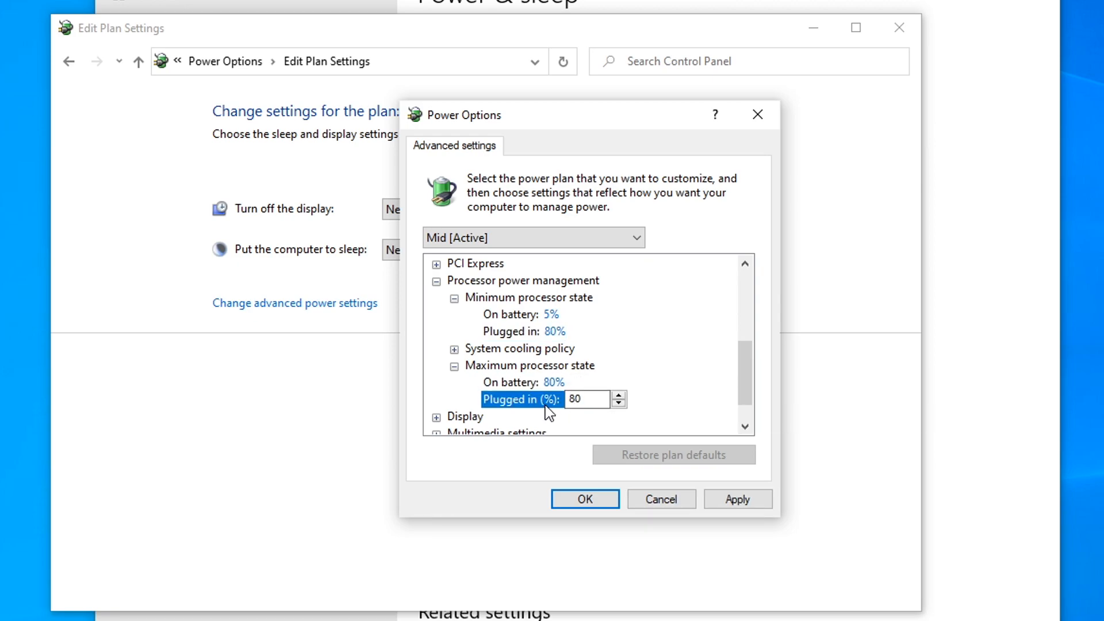
pyautogui.click(756, 500)
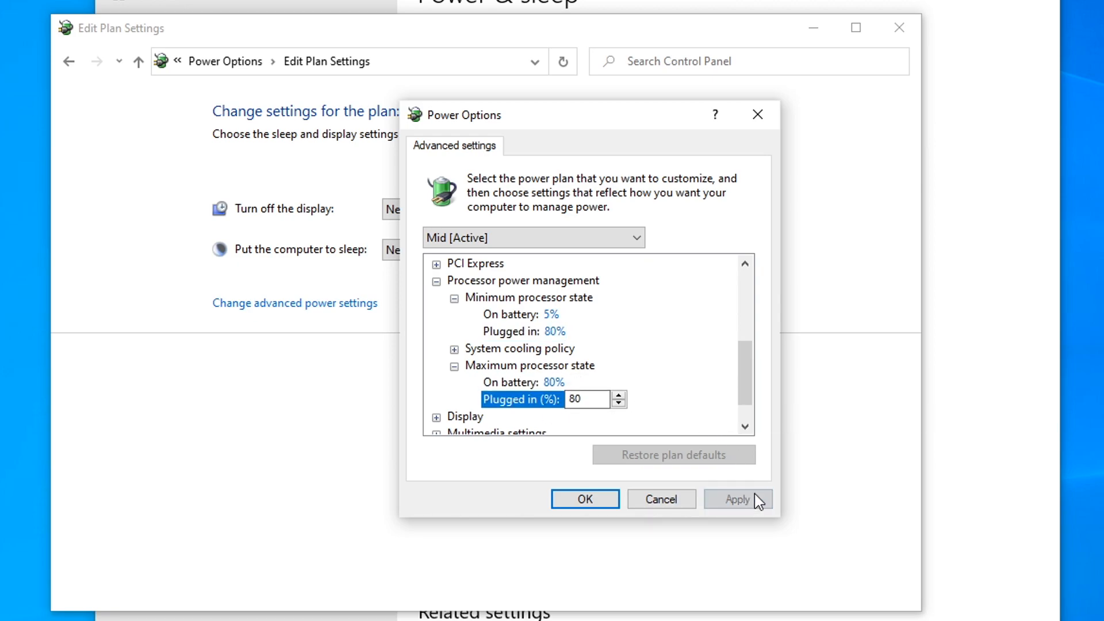
pyautogui.click(598, 501)
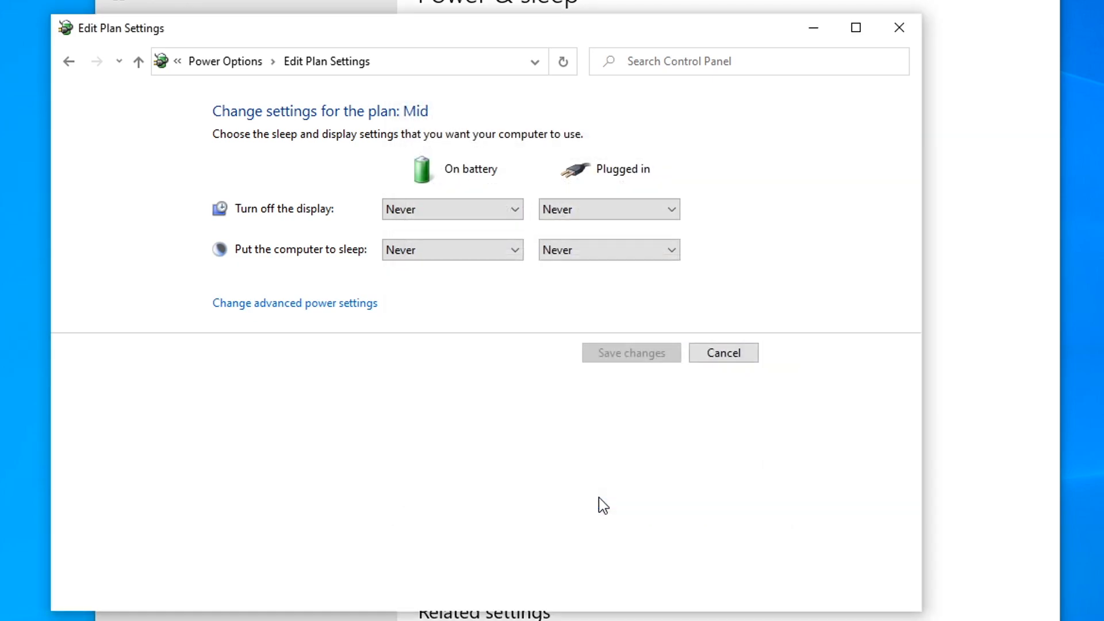
pyautogui.click(69, 61)
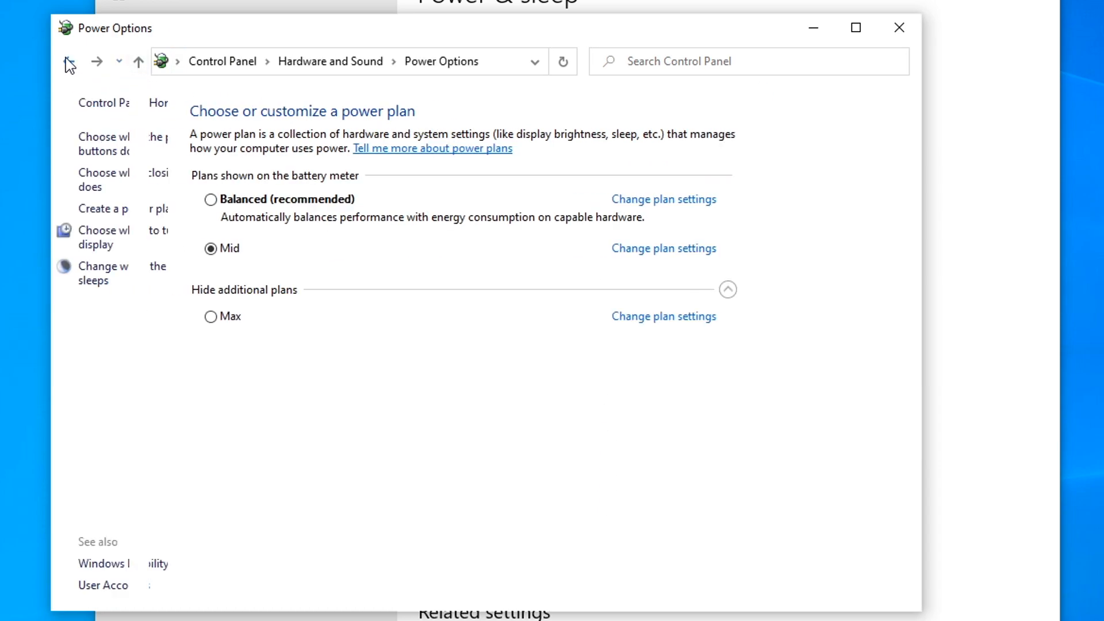
# Step: Set the computer's power button to Shut down both on battery and plugged in
pyautogui.click(181, 145)
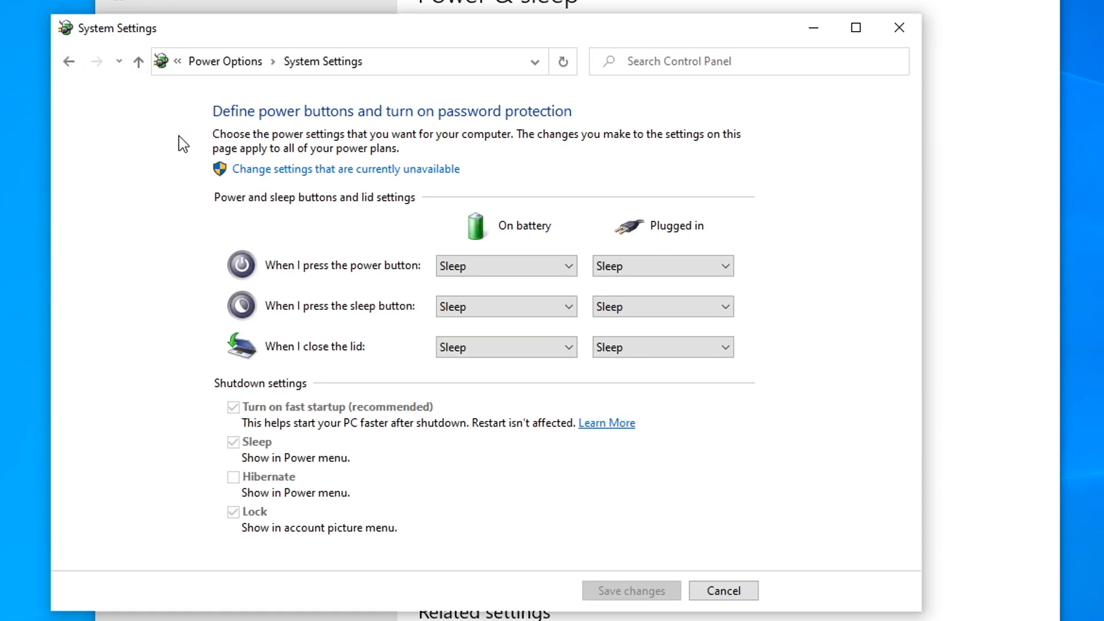
pyautogui.click(453, 267)
pyautogui.click(466, 325)
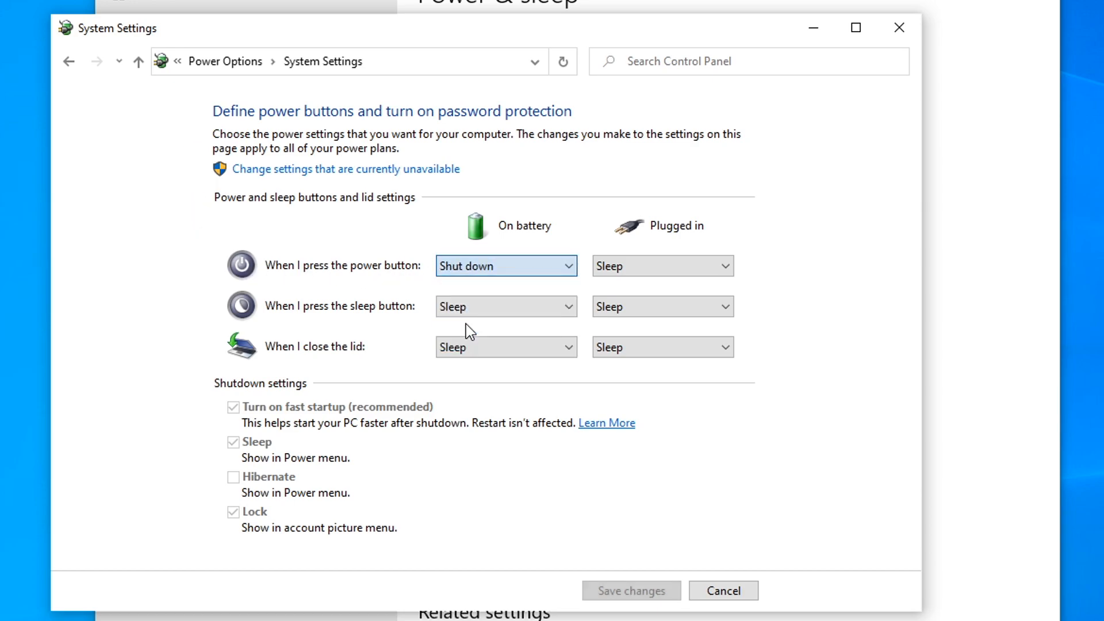
pyautogui.click(647, 273)
pyautogui.click(629, 327)
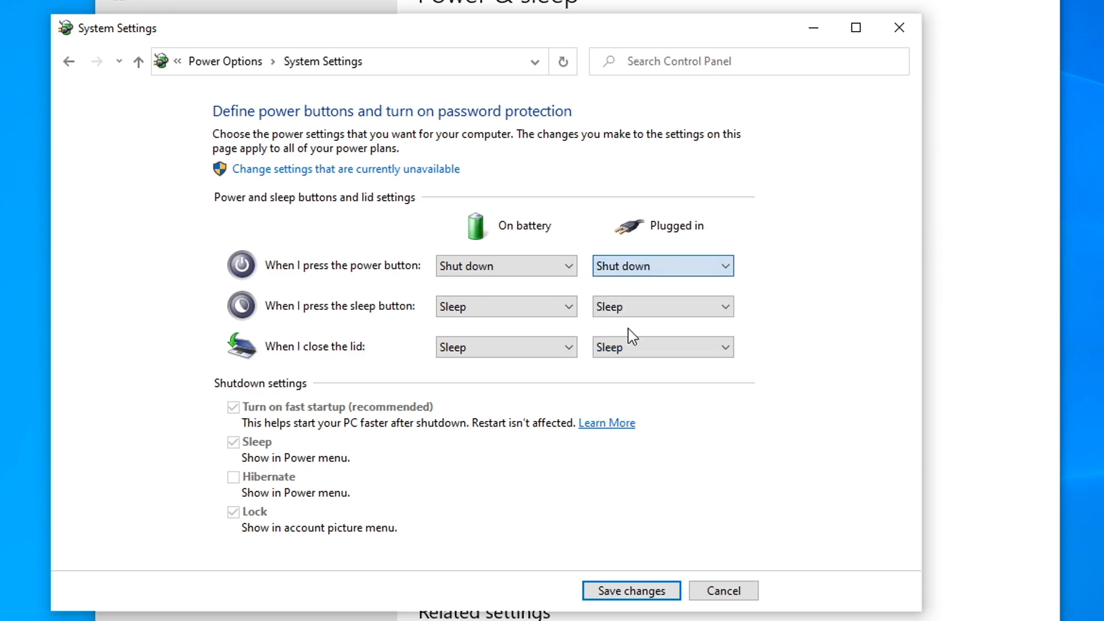
# Step: Set the sleep button action to Do nothing both on battery and plugged in
pyautogui.click(502, 305)
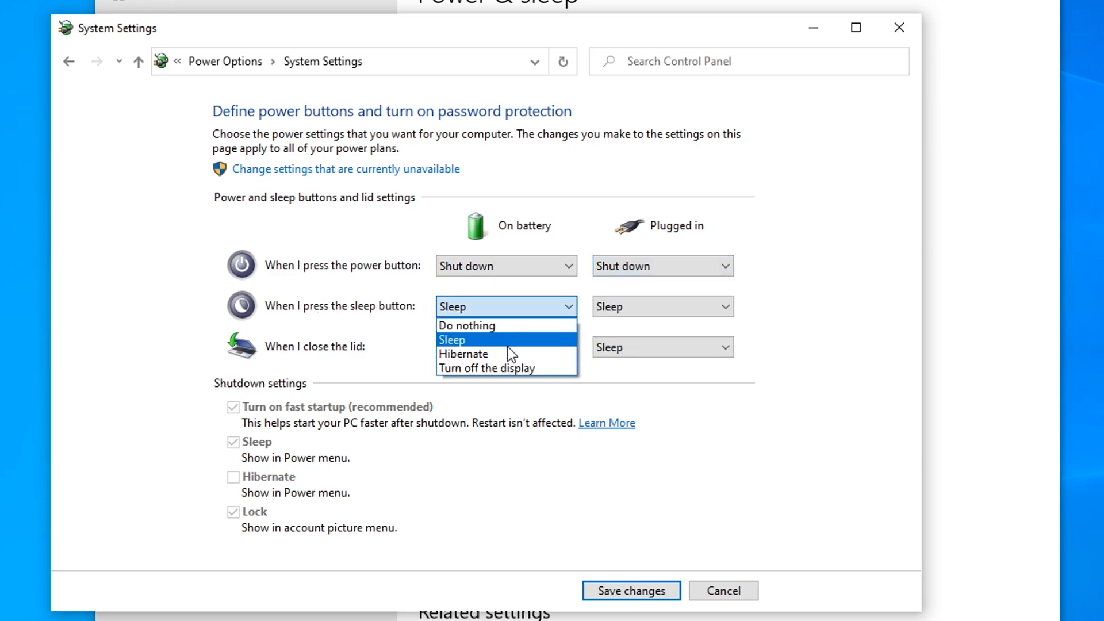
pyautogui.click(510, 323)
pyautogui.click(635, 308)
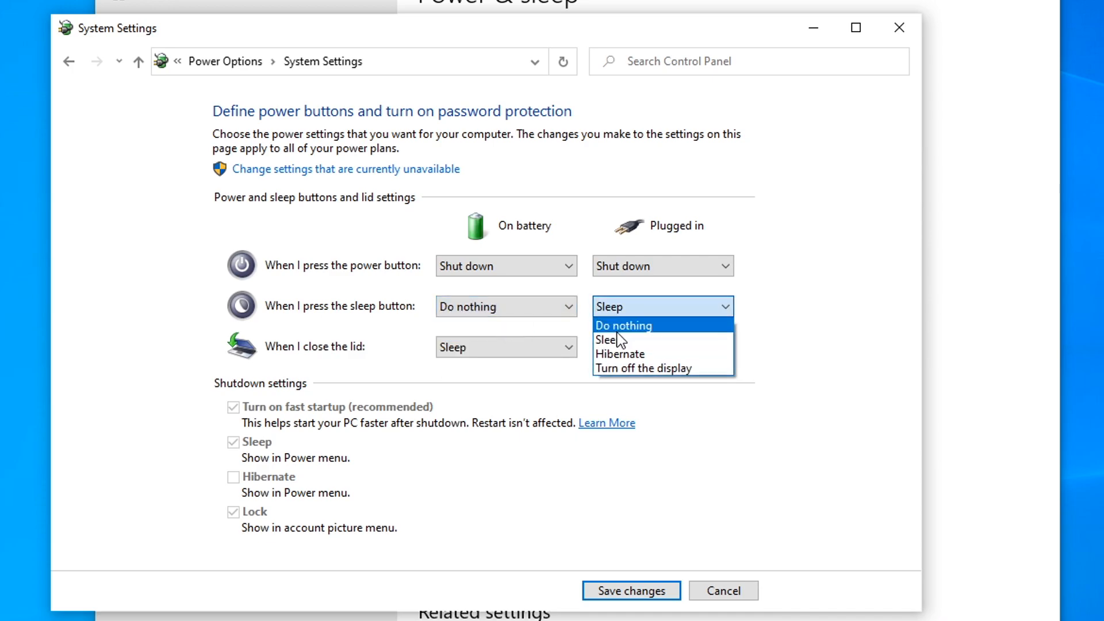
pyautogui.click(620, 324)
# Step: Set closing the lid to Do nothing on battery and plugged in, and save the changes before closing the settings windows
pyautogui.click(543, 354)
pyautogui.click(515, 366)
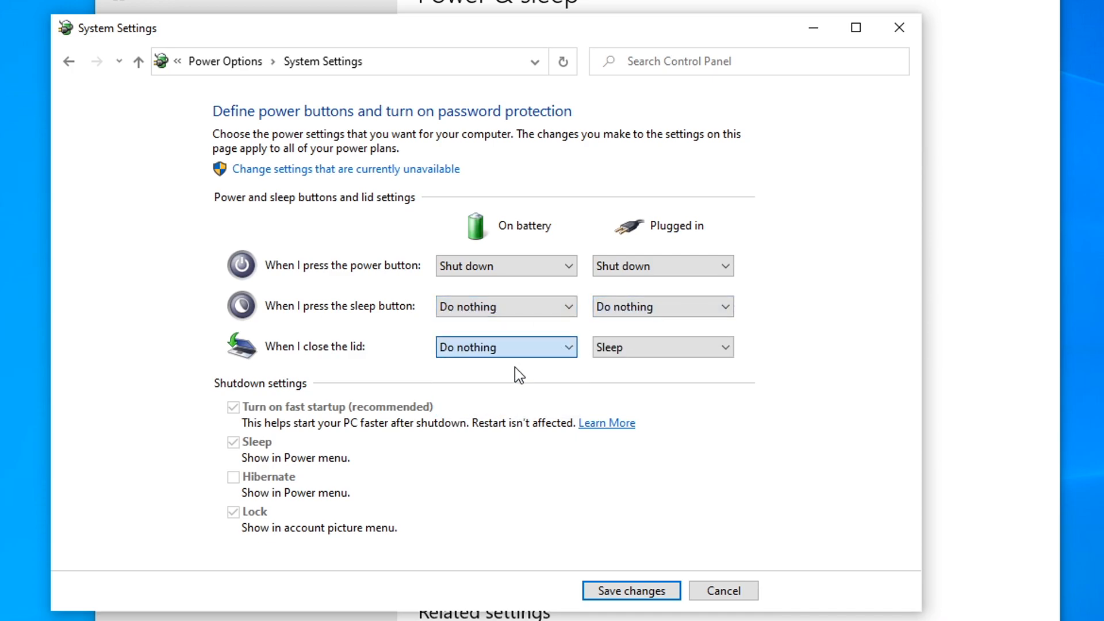
pyautogui.click(605, 350)
pyautogui.click(627, 369)
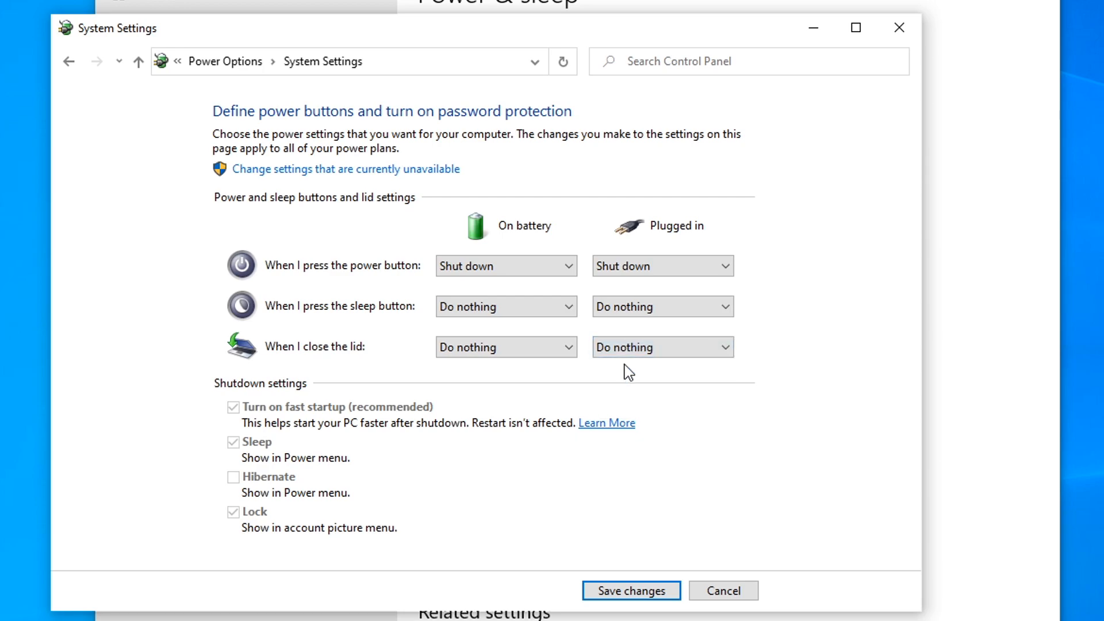
pyautogui.click(637, 596)
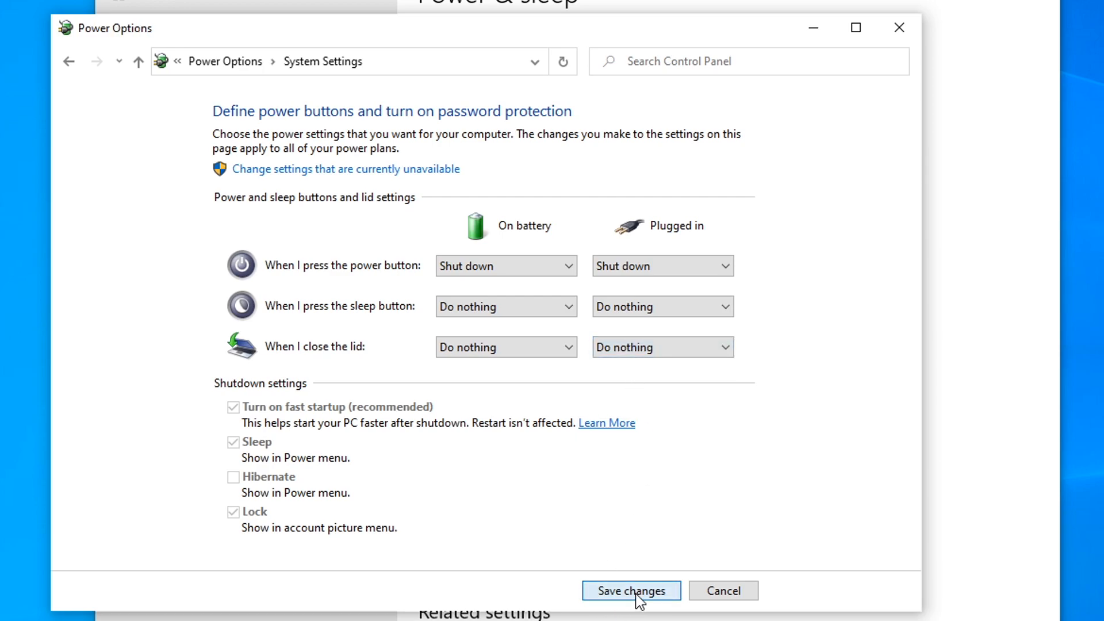
pyautogui.click(898, 26)
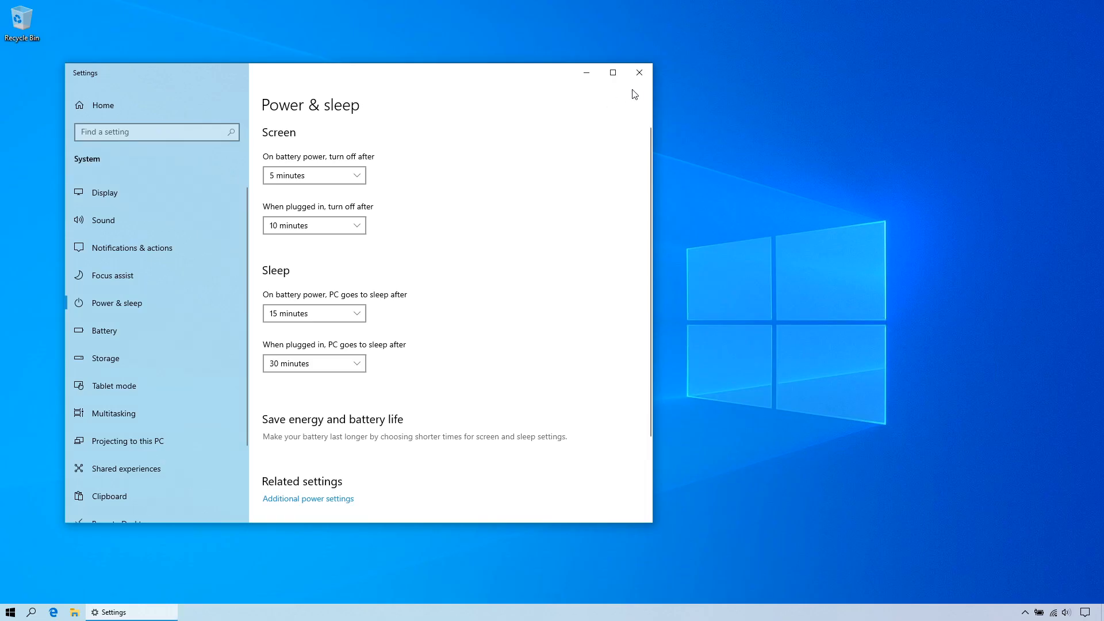
pyautogui.click(636, 75)
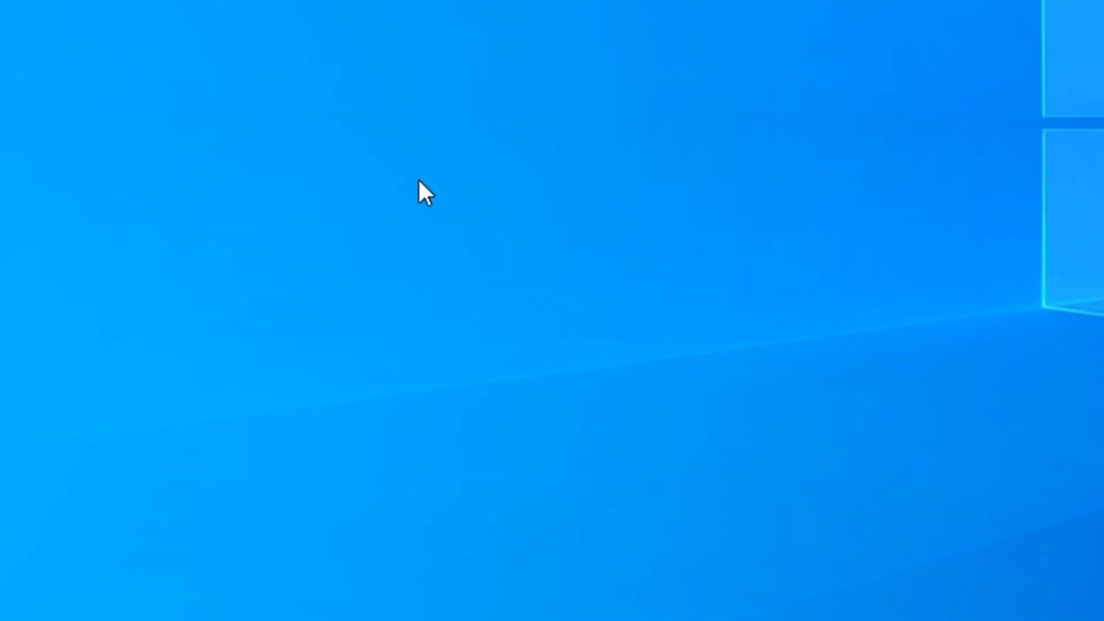
# Step: Open the desktop personalization settings and set the underwater swimmer picture as the background
pyautogui.rightClick(437, 346)
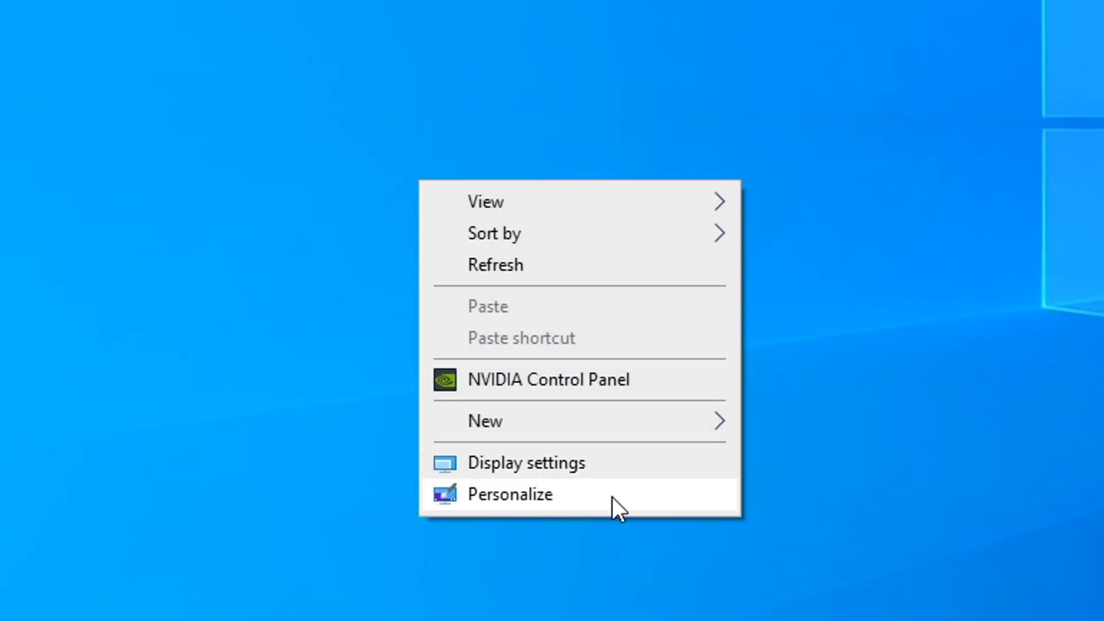
pyautogui.click(612, 497)
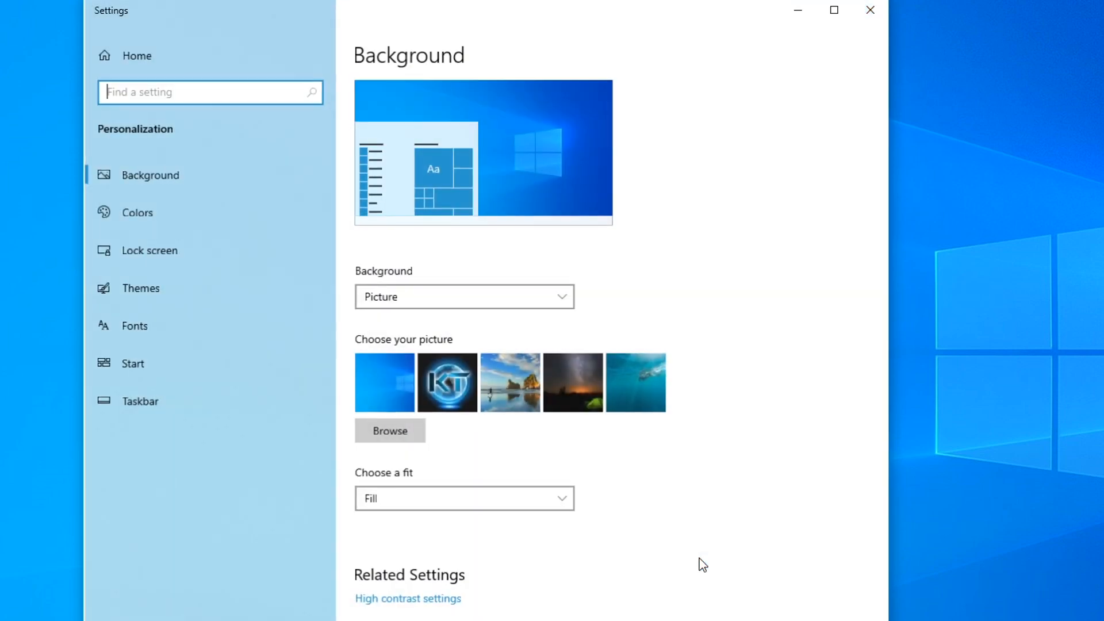
pyautogui.click(624, 375)
pyautogui.click(461, 381)
pyautogui.click(457, 374)
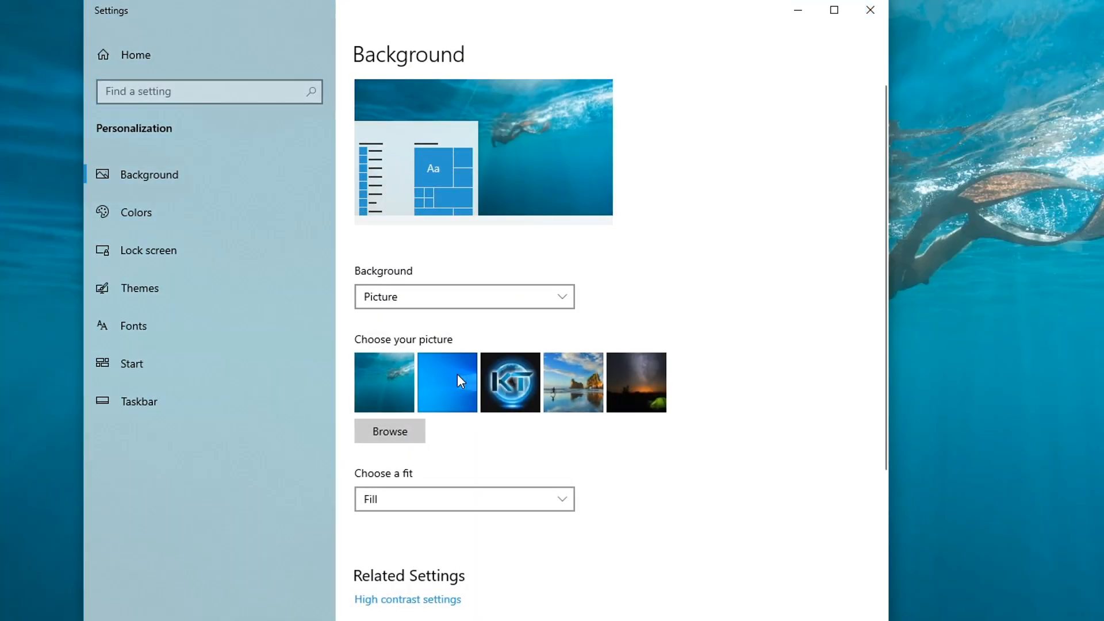
# Step: Try a solid red color as the desktop background
pyautogui.click(513, 498)
pyautogui.click(557, 298)
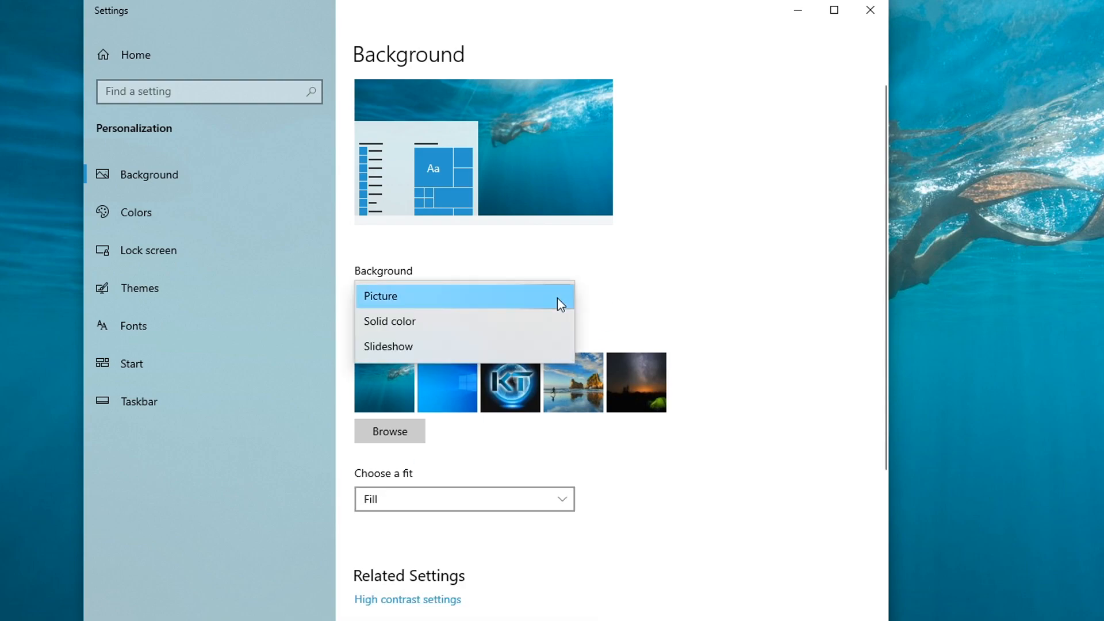
pyautogui.click(384, 321)
pyautogui.click(408, 387)
pyautogui.click(447, 387)
# Step: Try the Slideshow background, look over its picture-change intervals, and switch the background type back to Picture
pyautogui.click(465, 300)
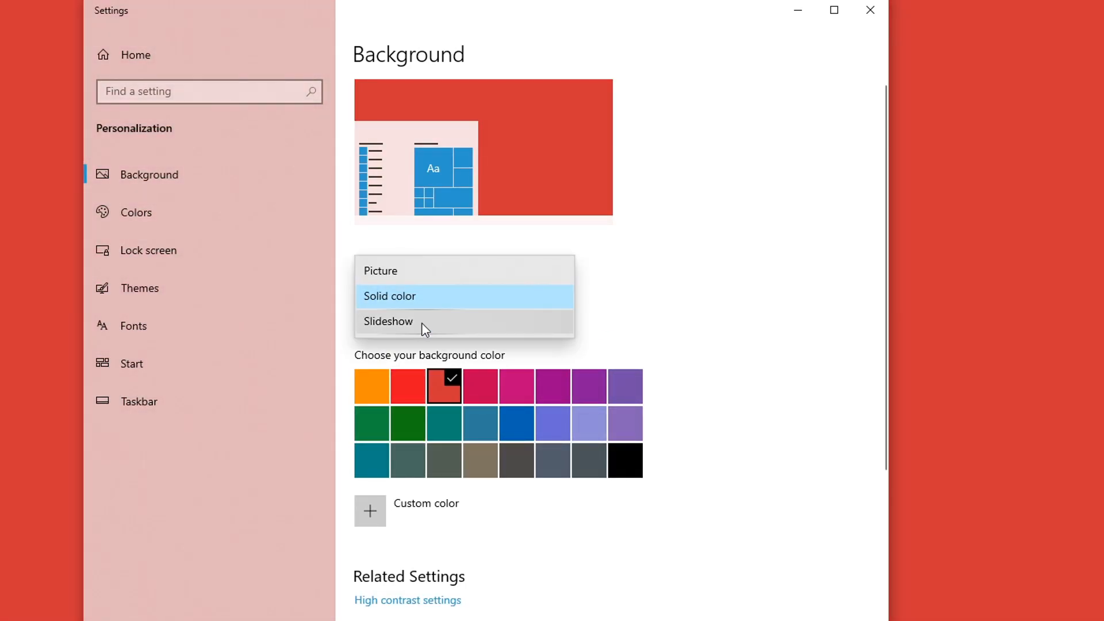
pyautogui.click(422, 323)
pyautogui.click(405, 487)
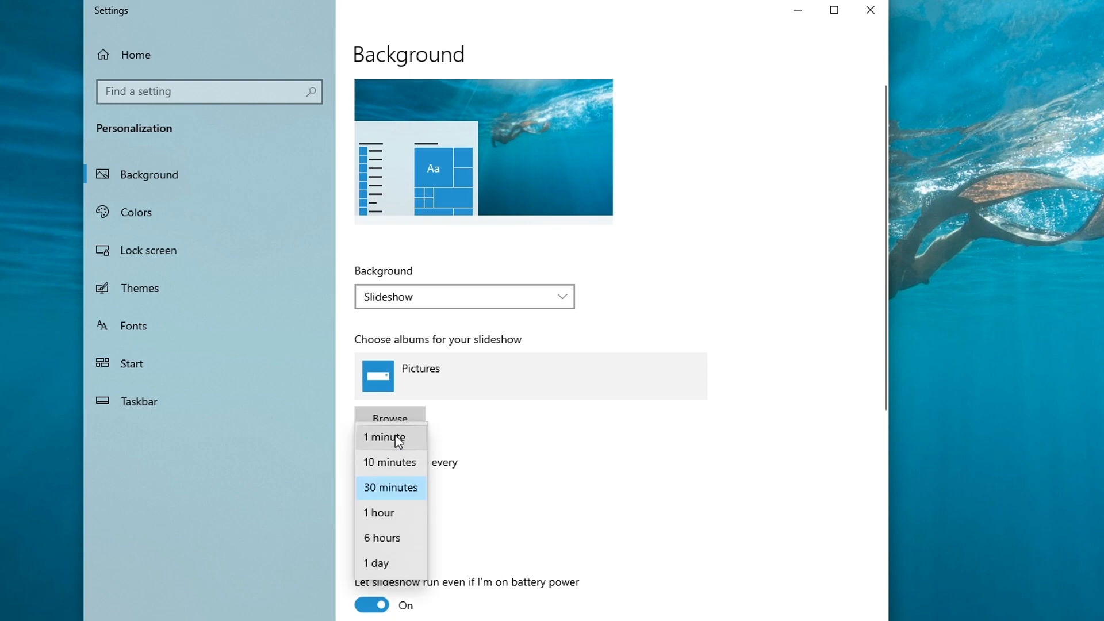
pyautogui.click(501, 342)
pyautogui.click(517, 302)
pyautogui.click(397, 249)
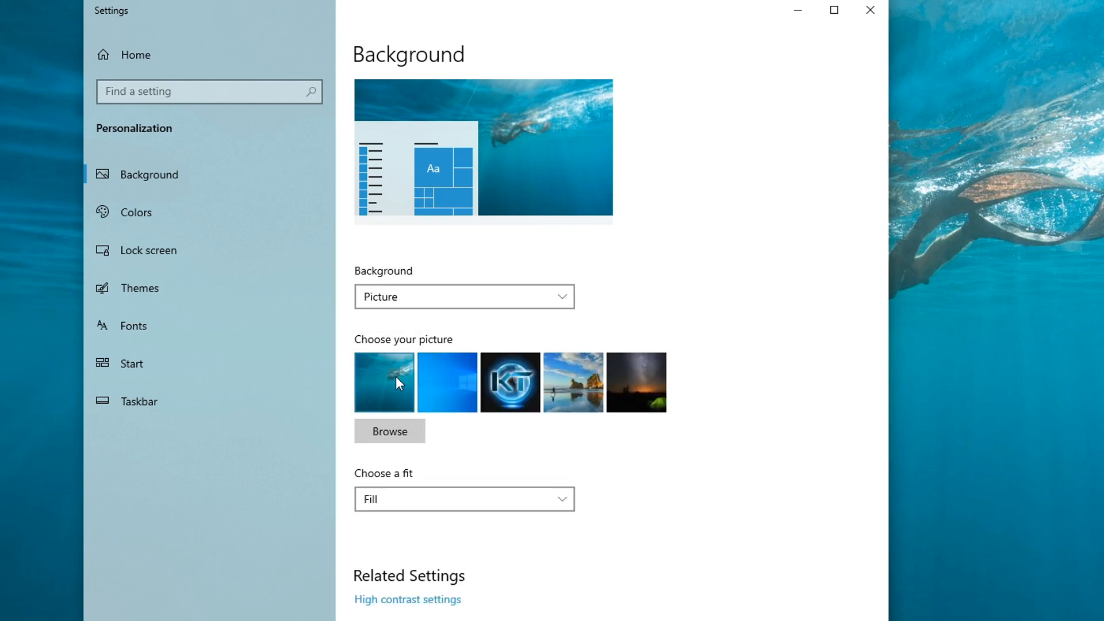
# Step: Set the Windows color mode to Dark in the Colors personalization settings
pyautogui.click(147, 211)
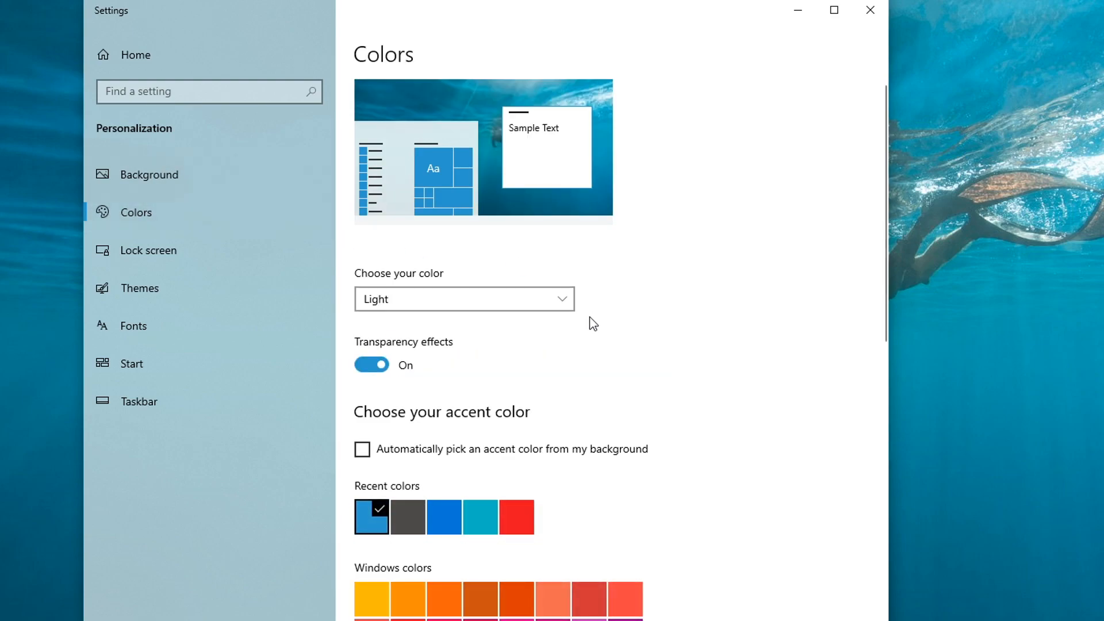
pyautogui.click(551, 300)
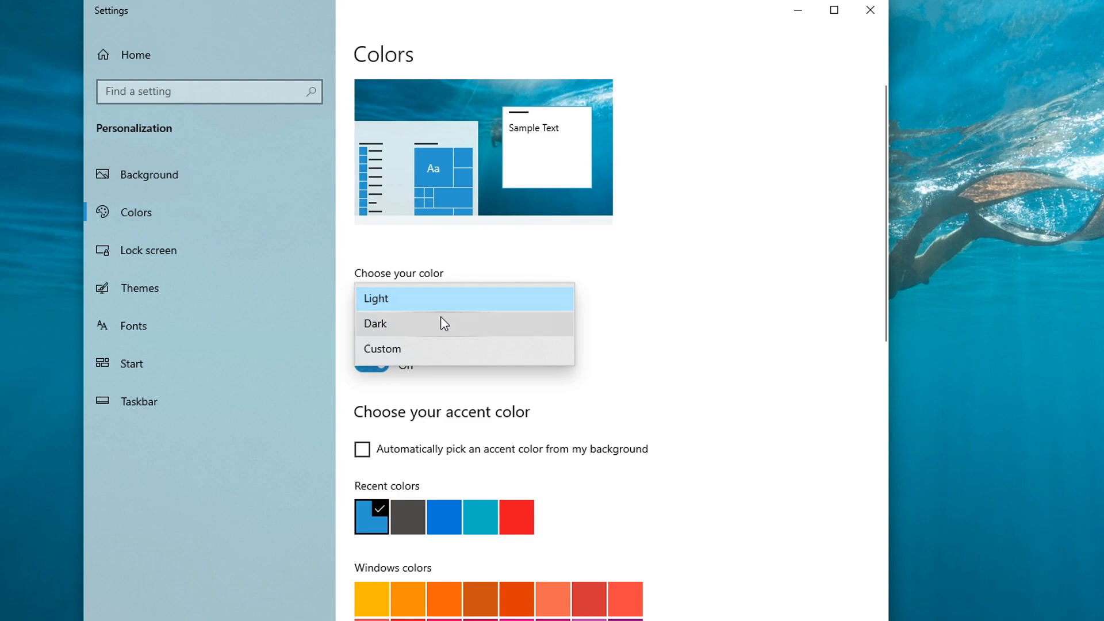
pyautogui.click(409, 326)
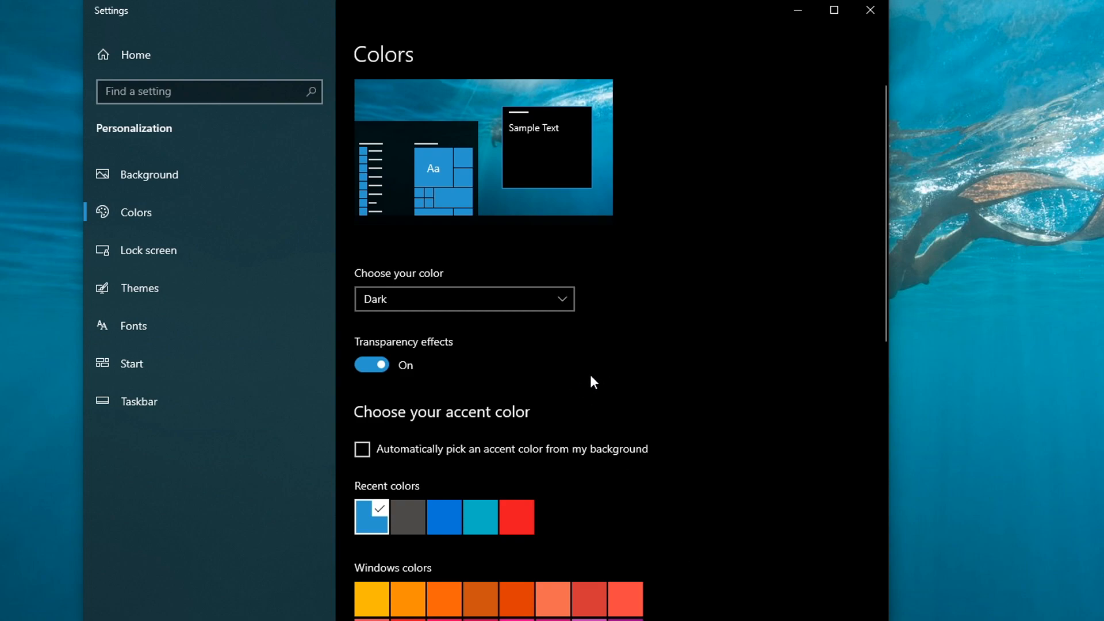
# Step: Switch the color mode to Custom and set the default app mode to Light
pyautogui.click(553, 300)
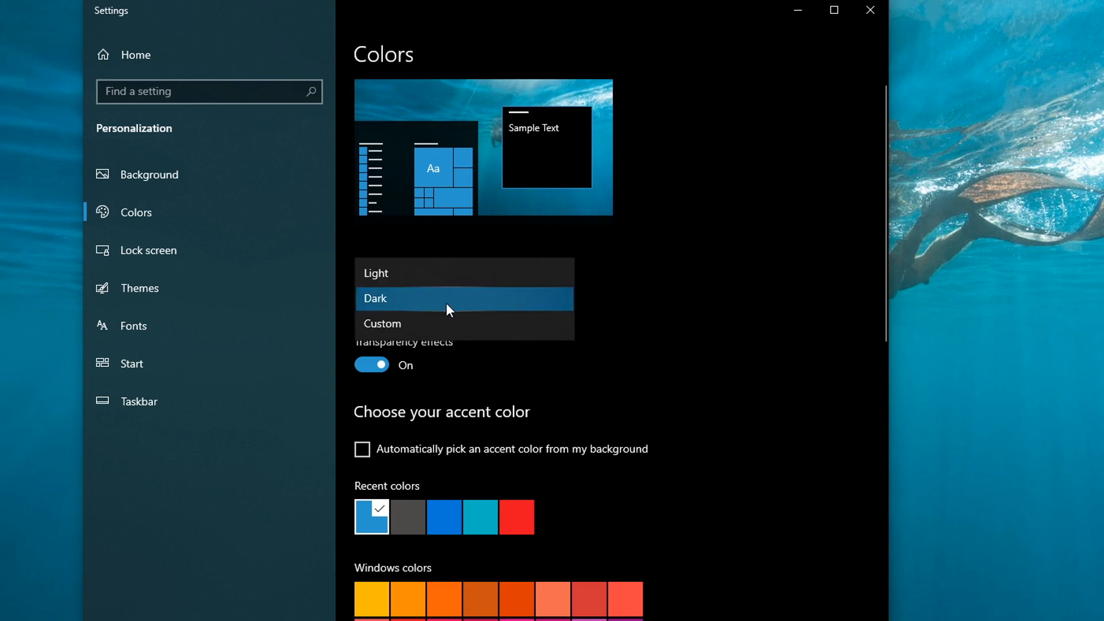
pyautogui.click(410, 324)
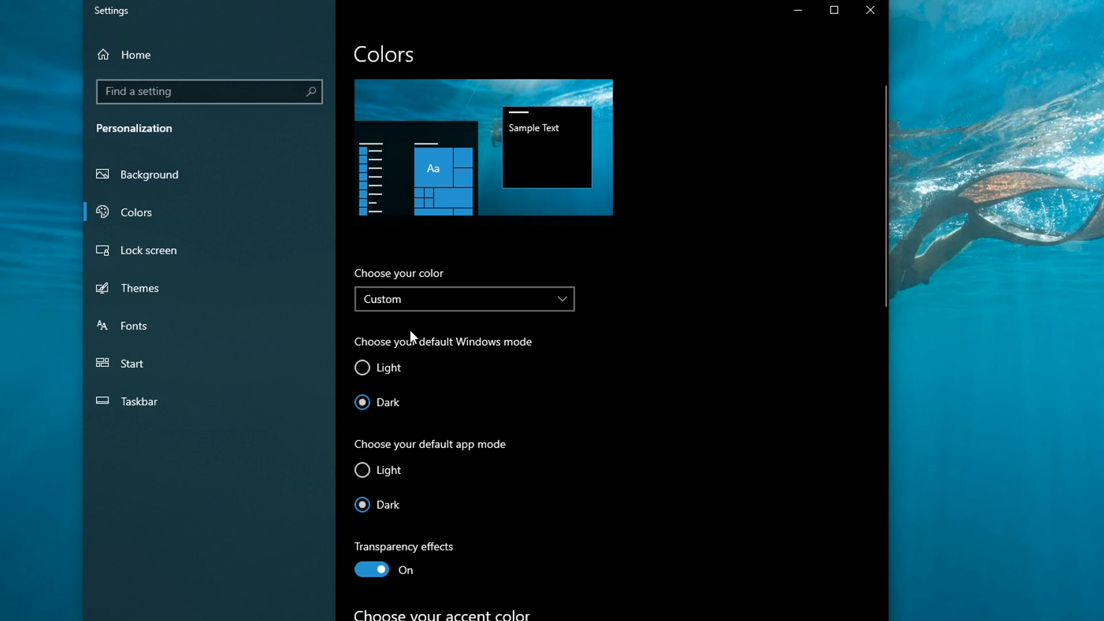
pyautogui.click(394, 471)
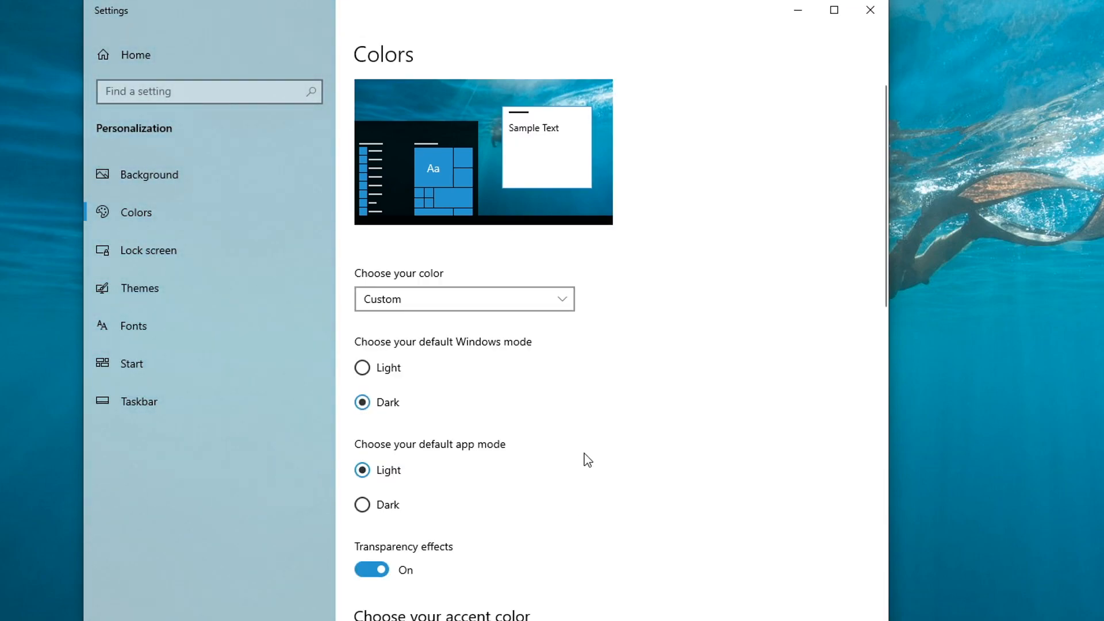
# Step: Look over the background types in the Lock screen settings and keep Picture
pyautogui.click(162, 249)
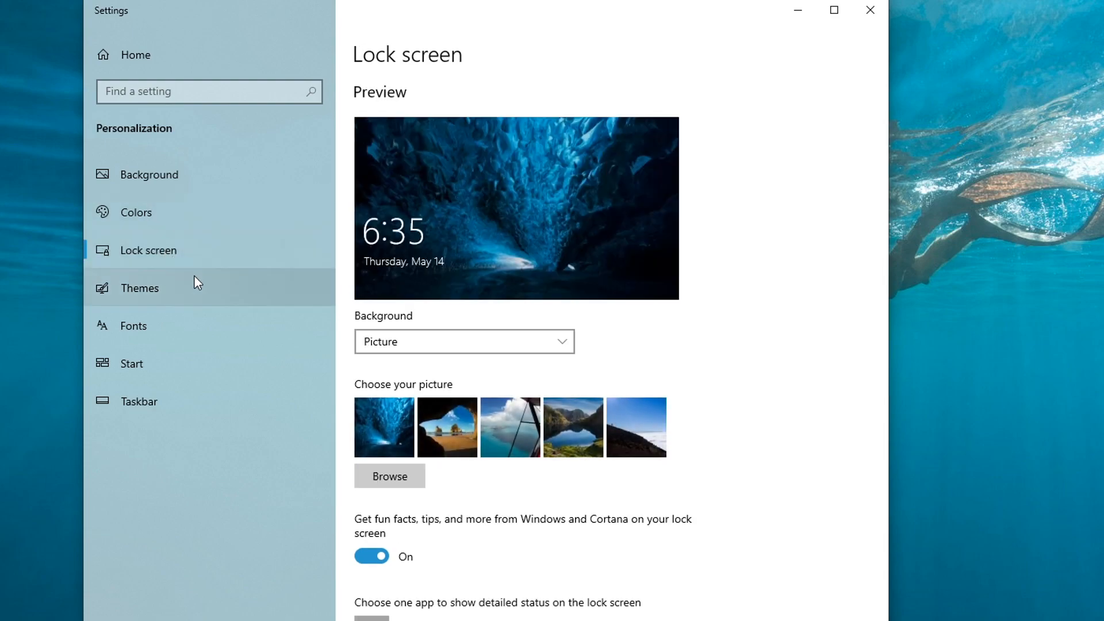
pyautogui.click(437, 348)
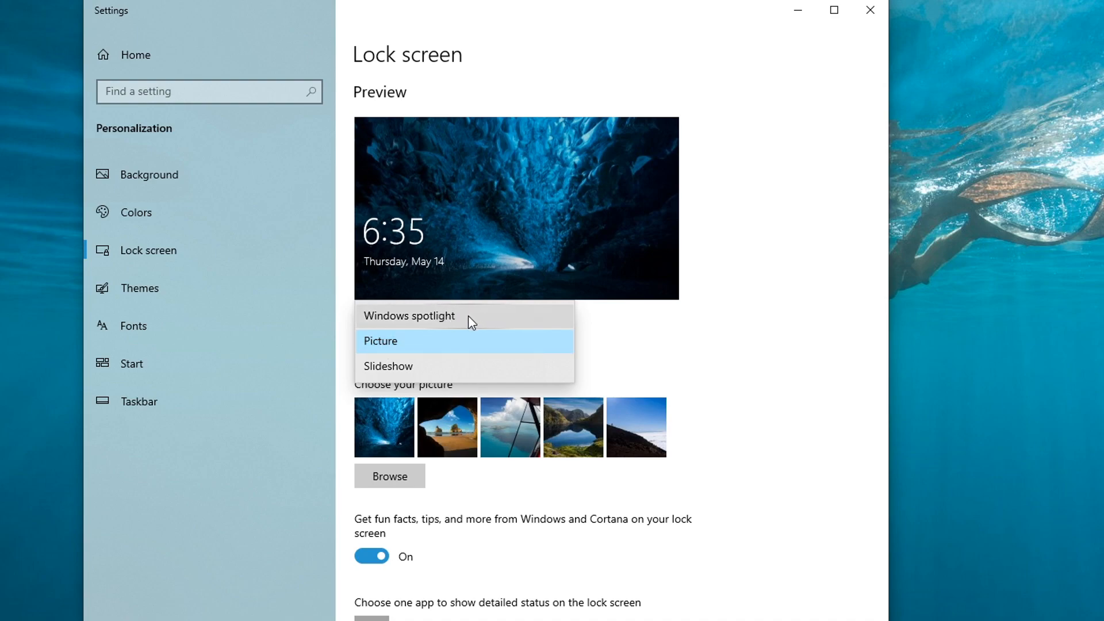
pyautogui.click(388, 342)
# Step: Try other lock screen pictures, reselect the blue ice cave image, and close Settings
pyautogui.click(428, 426)
pyautogui.click(513, 427)
pyautogui.click(513, 427)
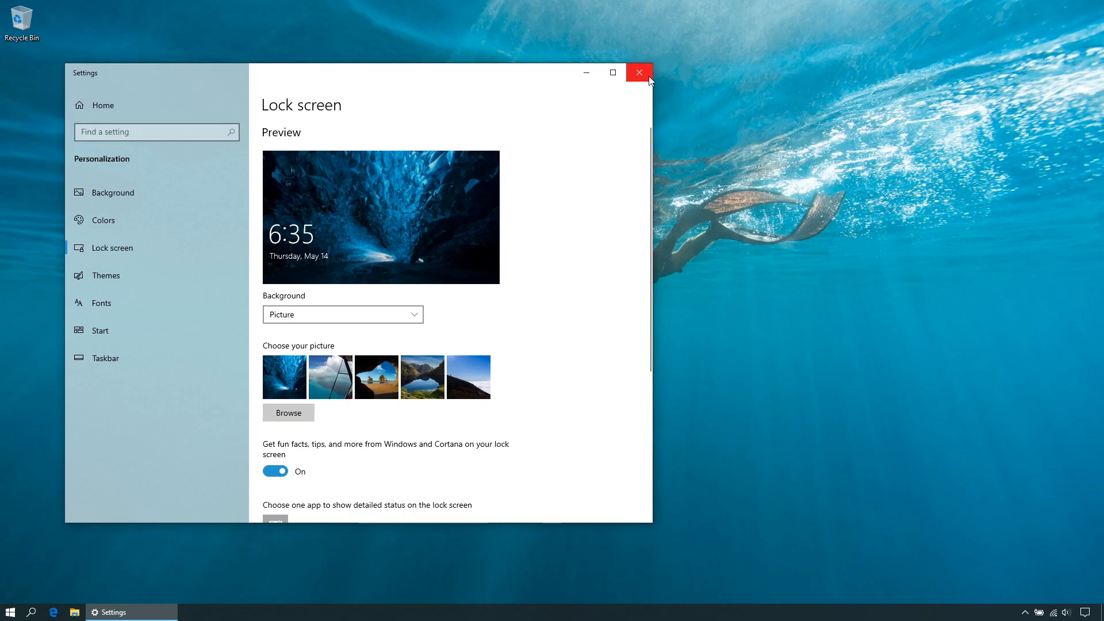
pyautogui.click(872, 11)
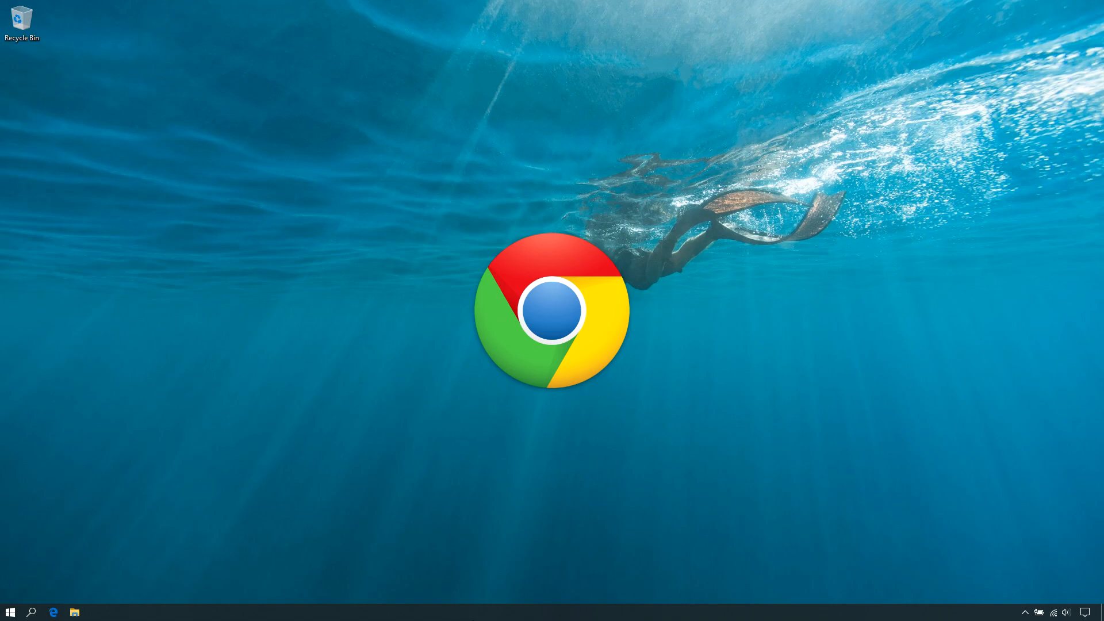
pyautogui.click(54, 613)
pyautogui.hotkey('ctrl', 't')
pyautogui.write('www.google.com.do/')
pyautogui.press('Return')
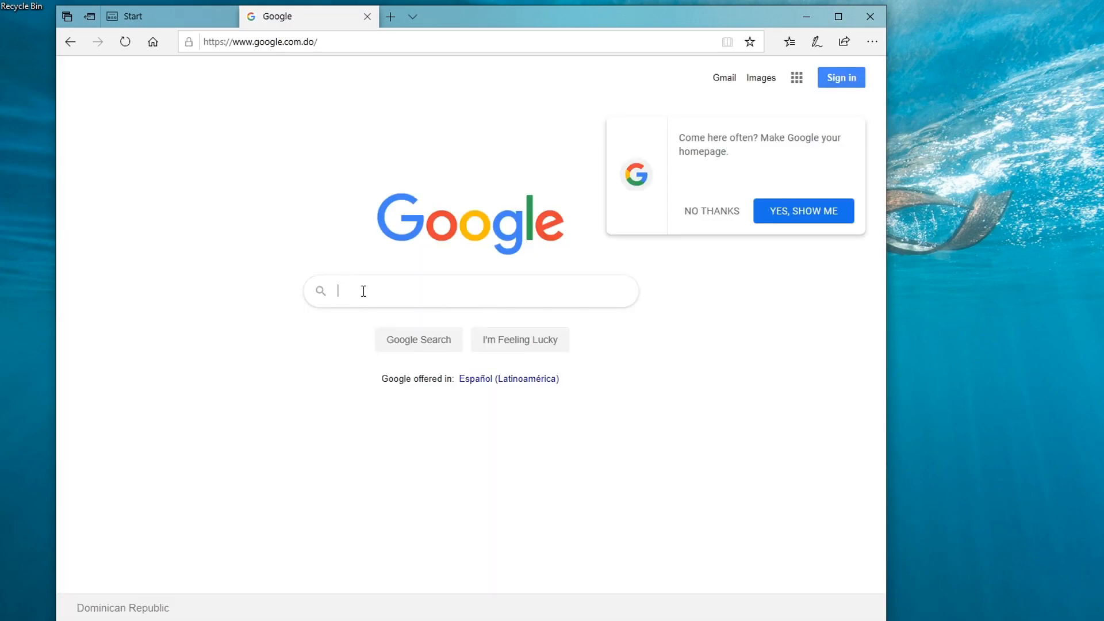
pyautogui.write('firefox')
pyautogui.press('Return')
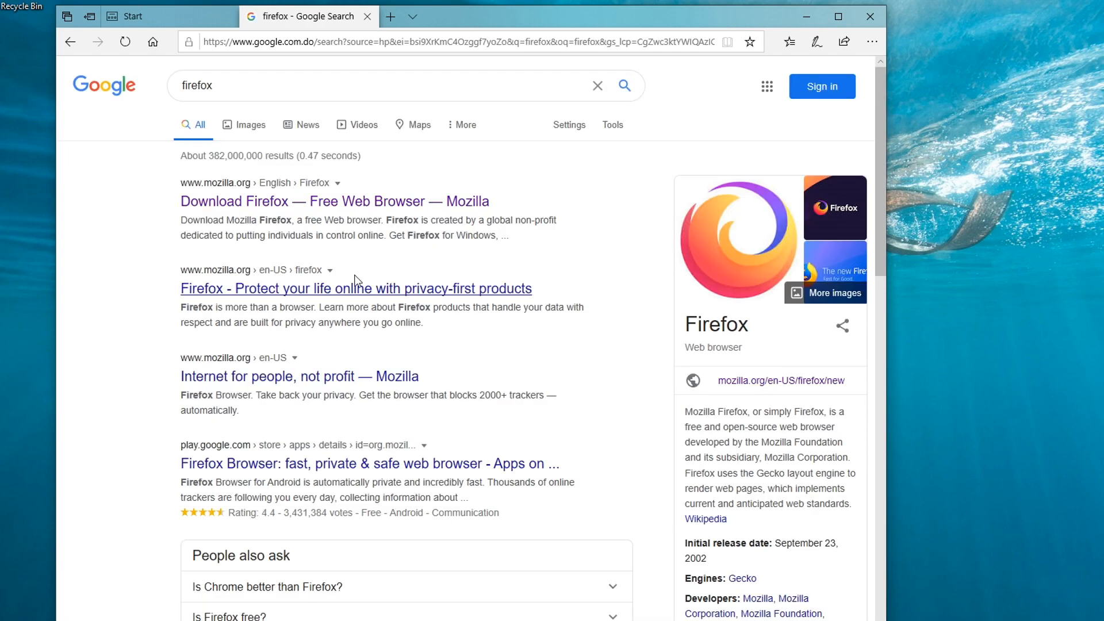
# Step: Download and save the Firefox installer from Mozilla's site, open its containing folder, and close all Edge tabs
pyautogui.click(315, 204)
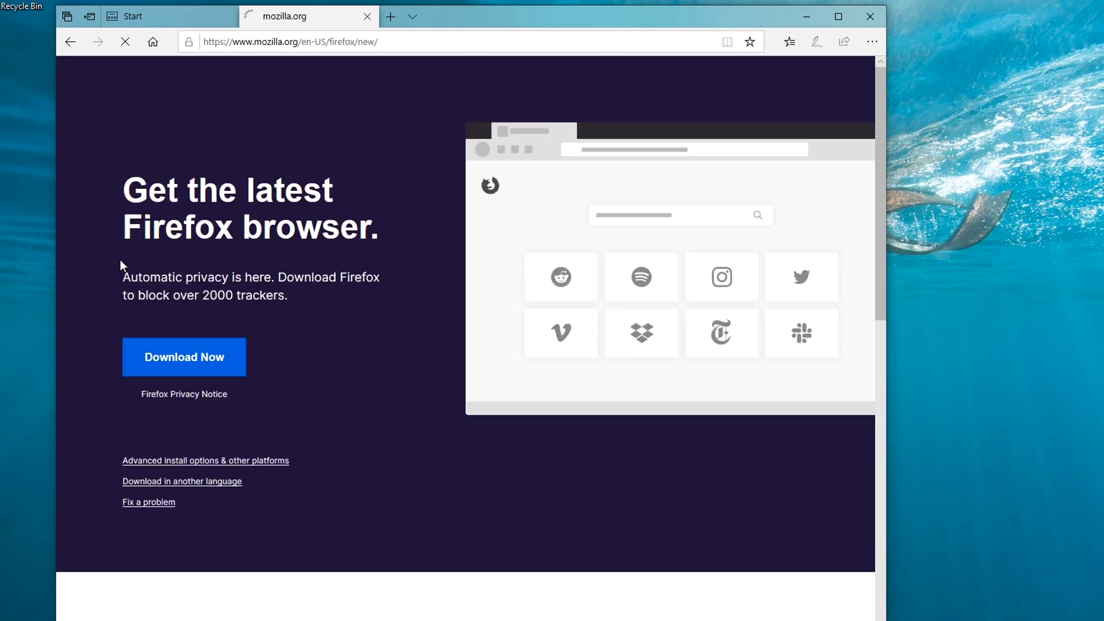
pyautogui.click(242, 365)
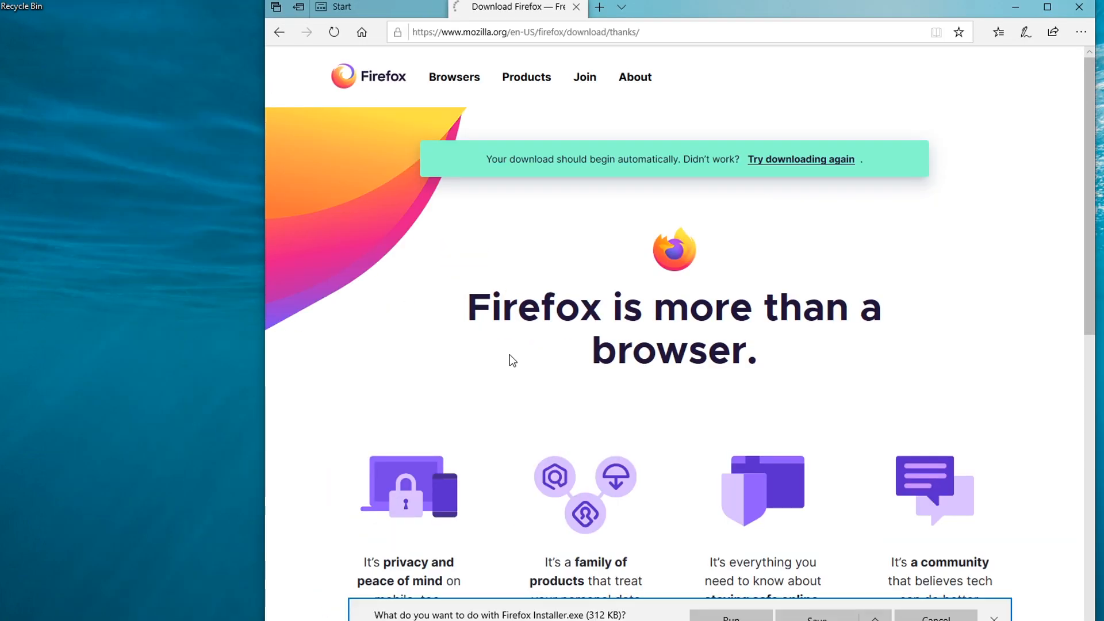
pyautogui.click(817, 618)
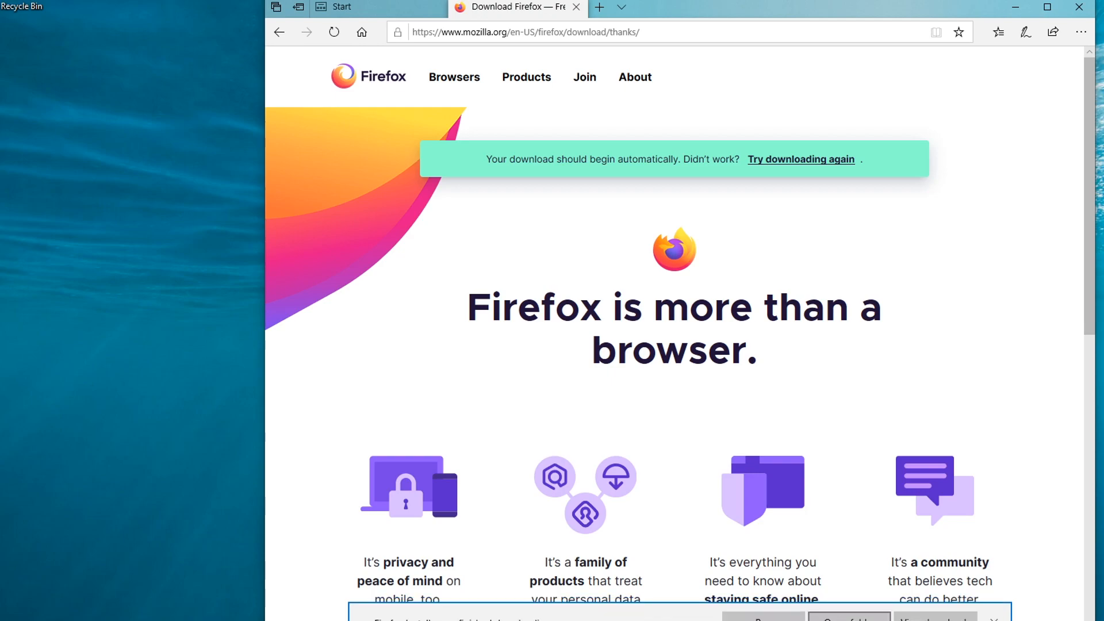
pyautogui.click(849, 619)
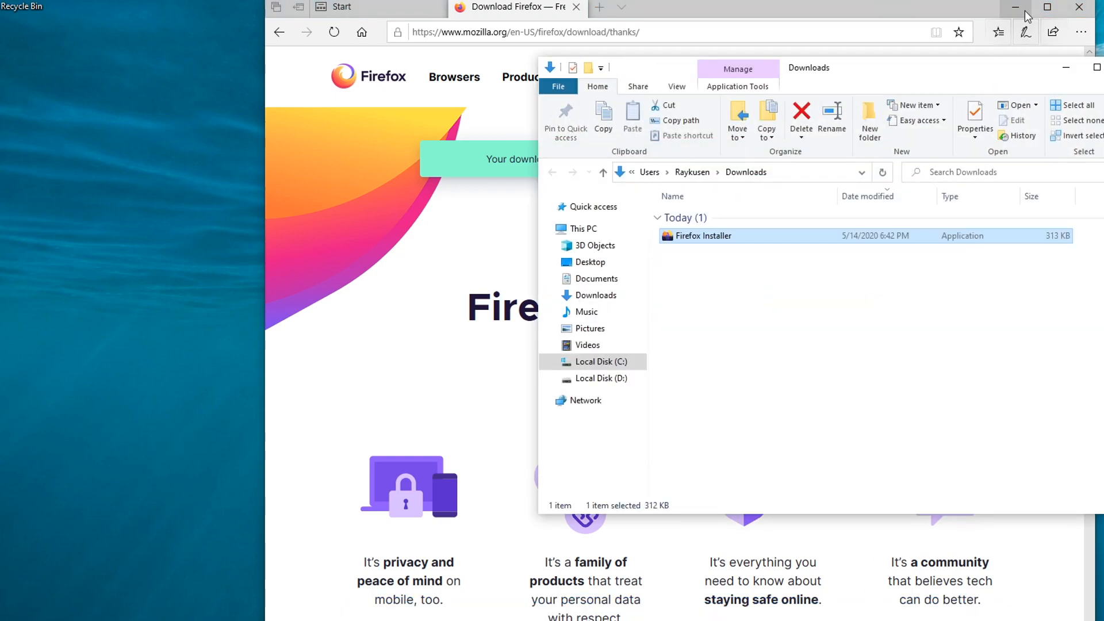
pyautogui.click(1079, 7)
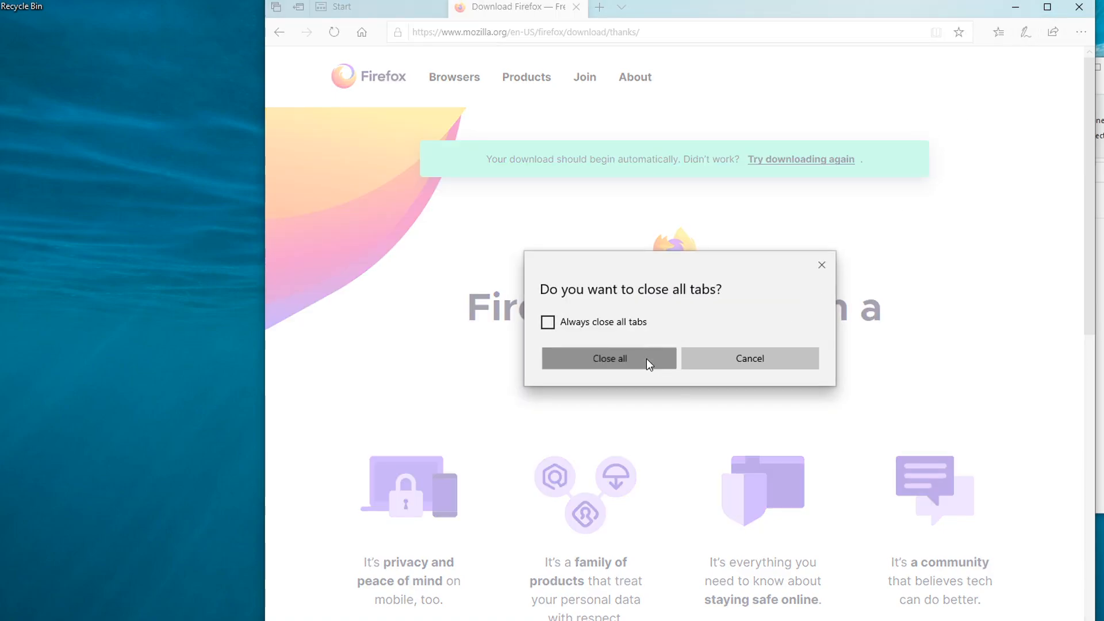
pyautogui.click(646, 358)
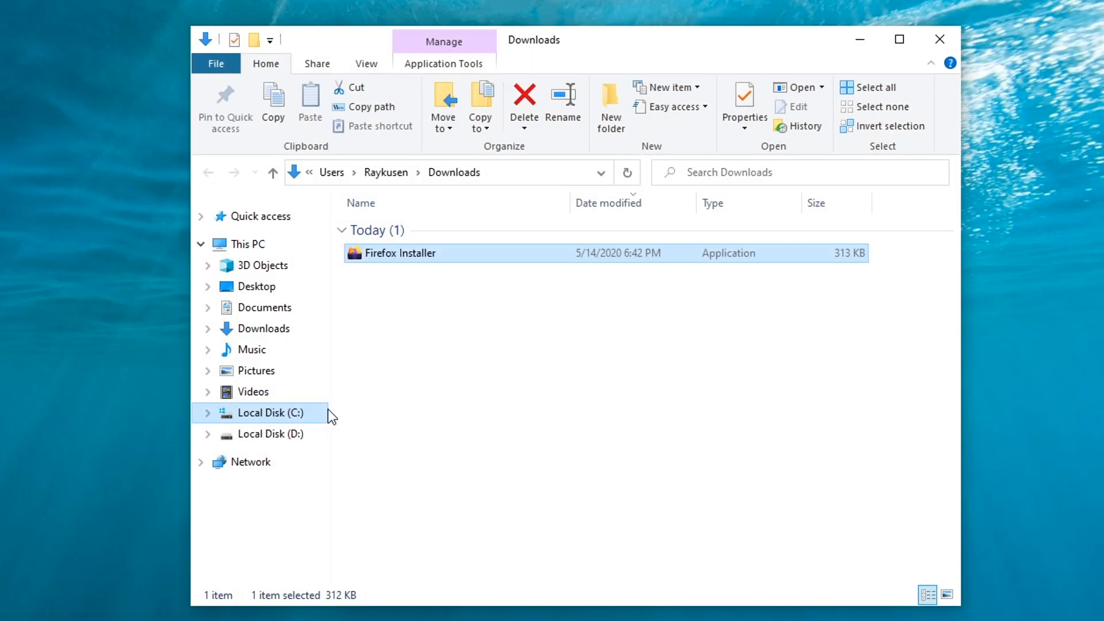
# Step: Install Firefox by running Firefox Installer from Downloads, and close all tabs of the new browser window
pyautogui.rightClick(394, 255)
pyautogui.click(438, 266)
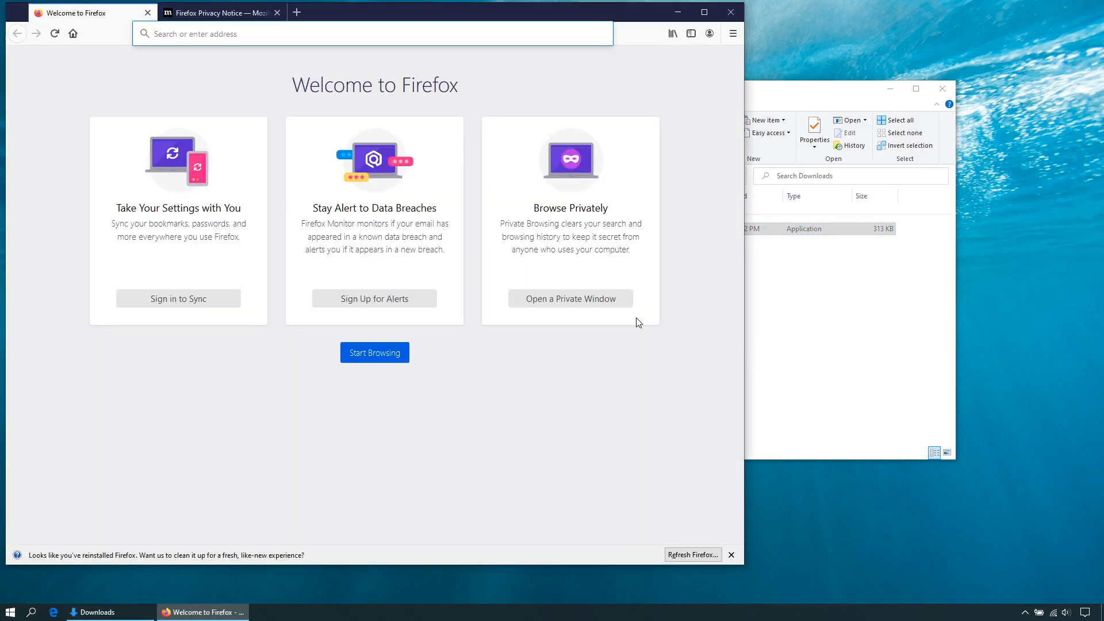
pyautogui.click(730, 12)
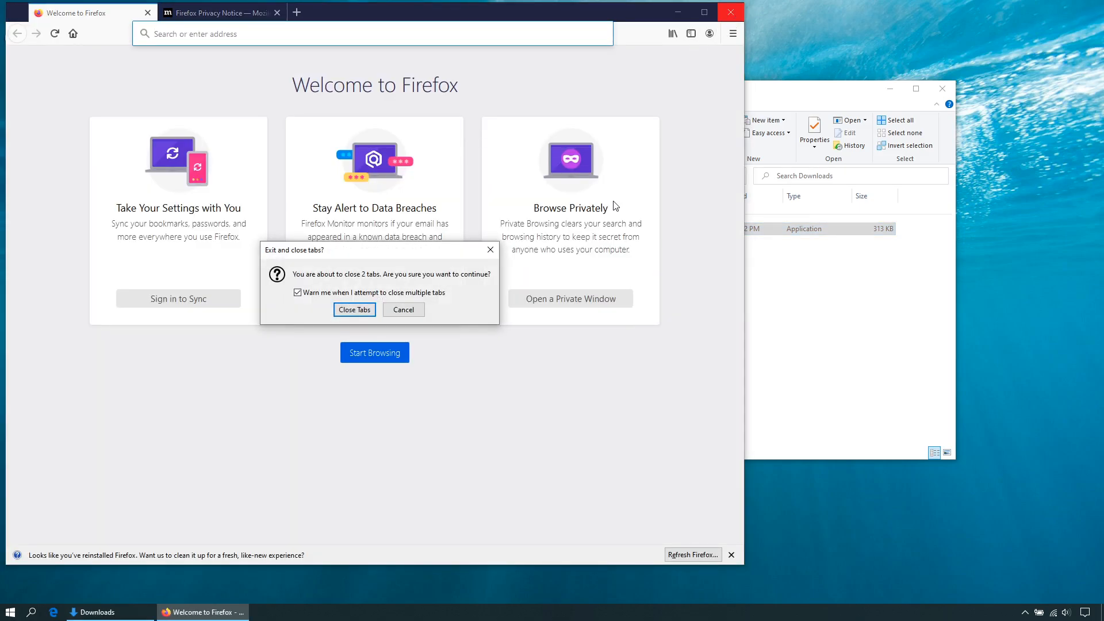
pyautogui.click(361, 310)
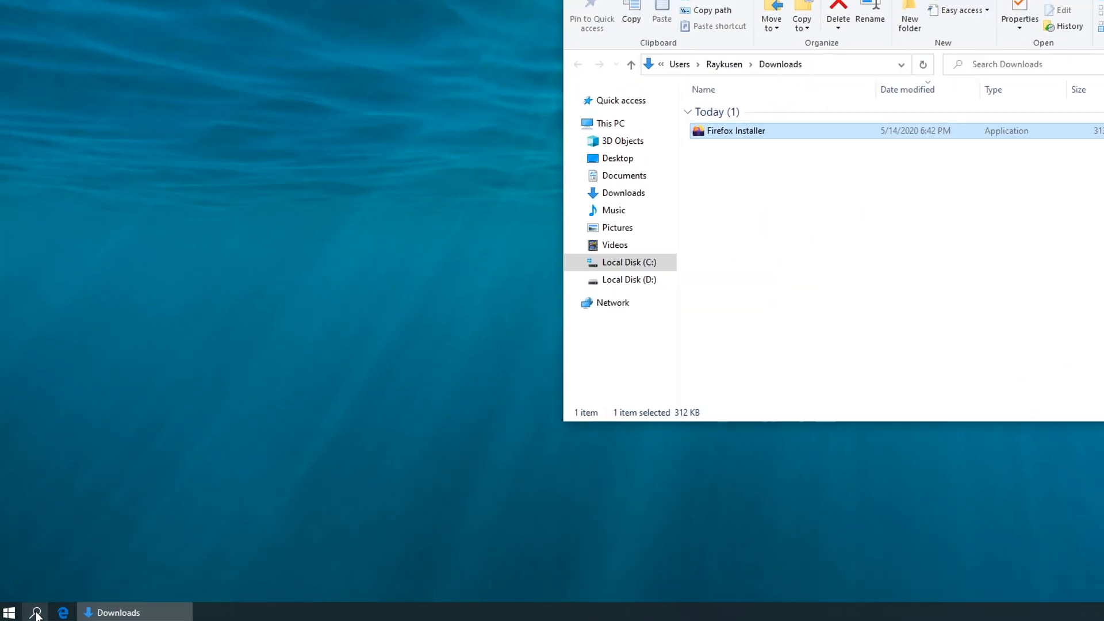
# Step: Search Windows for "default apps" and open the Default apps settings
pyautogui.click(32, 612)
pyautogui.write('de')
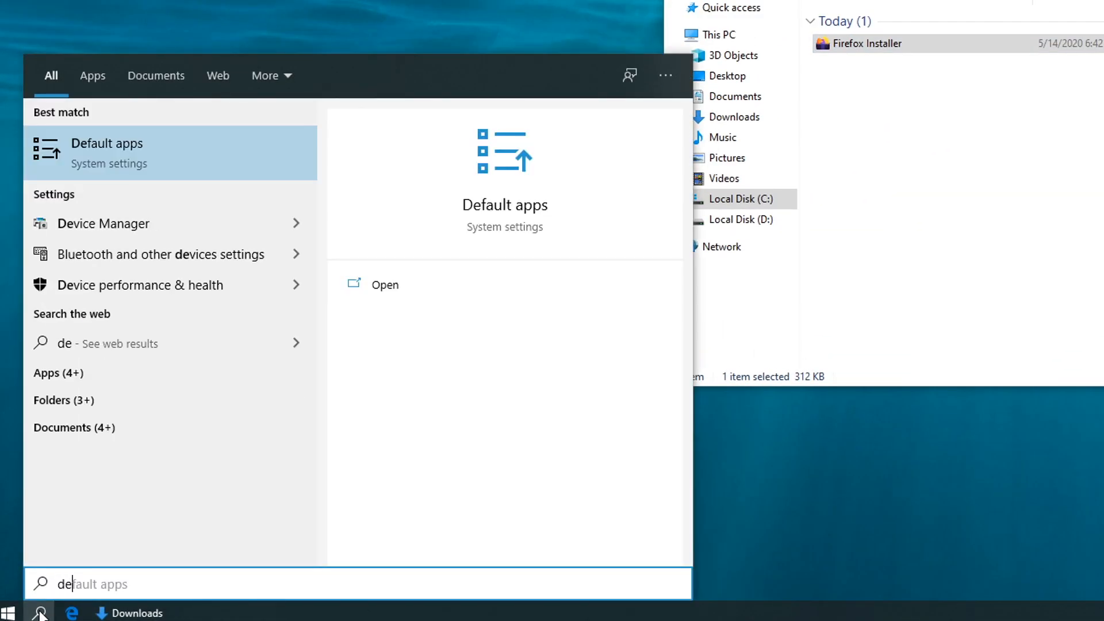
pyautogui.write('fault a')
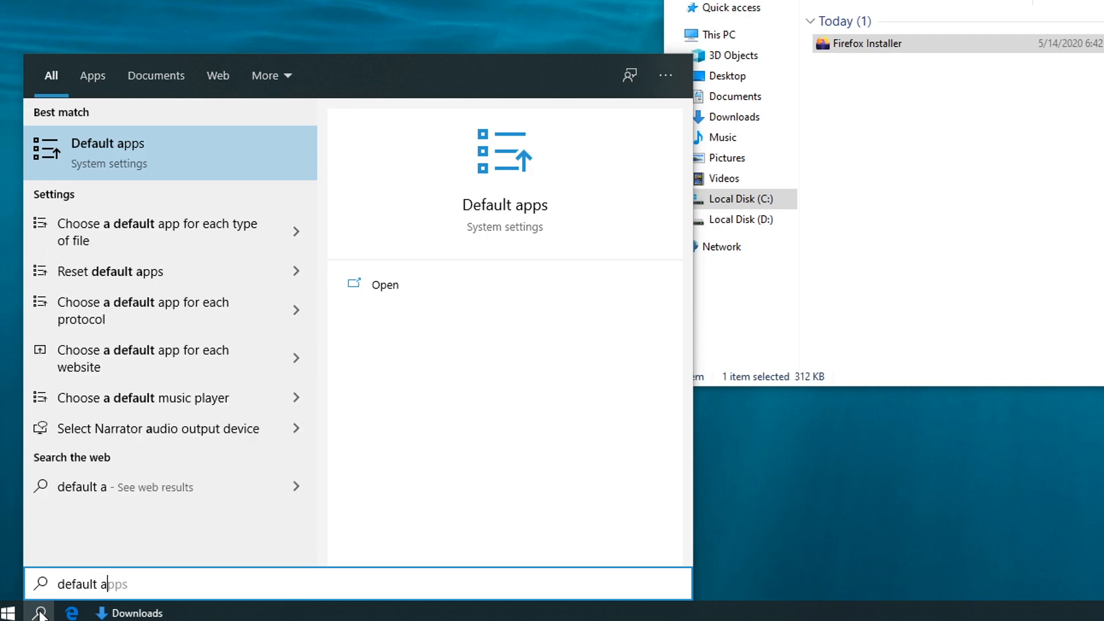
pyautogui.write('pps')
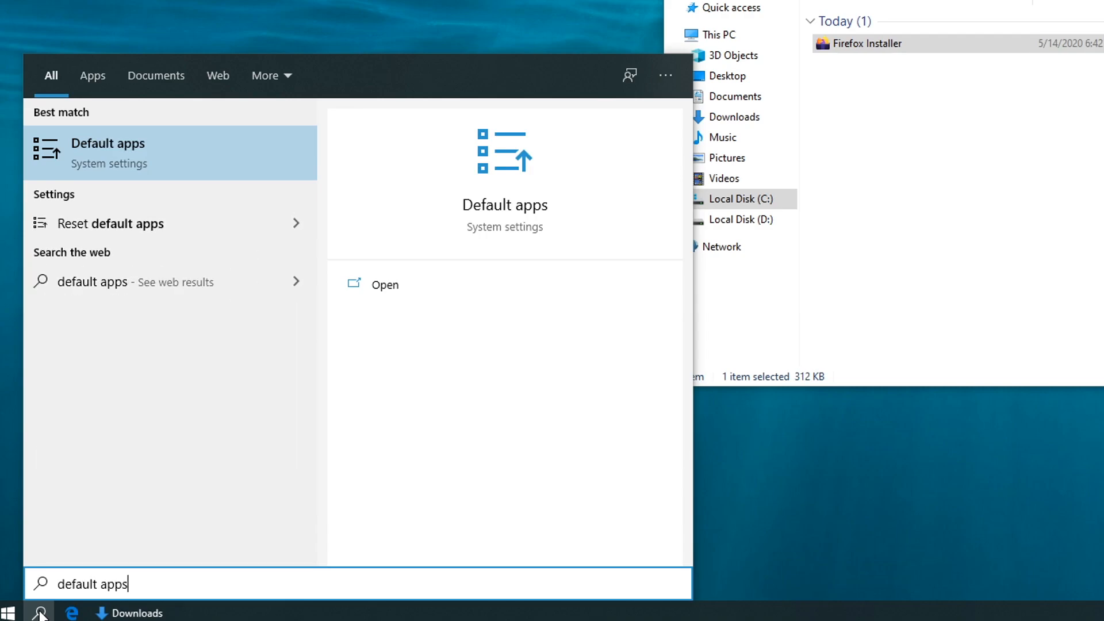
pyautogui.click(183, 158)
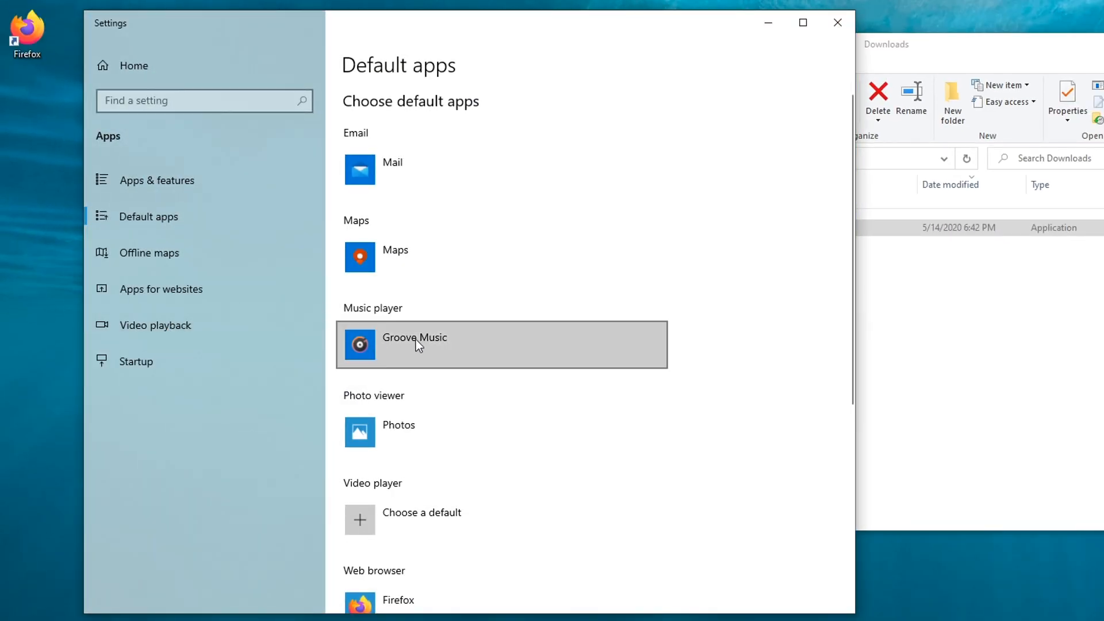
# Step: Review the default web browser choices, keep Firefox, and close the Settings and Downloads windows
pyautogui.click(388, 605)
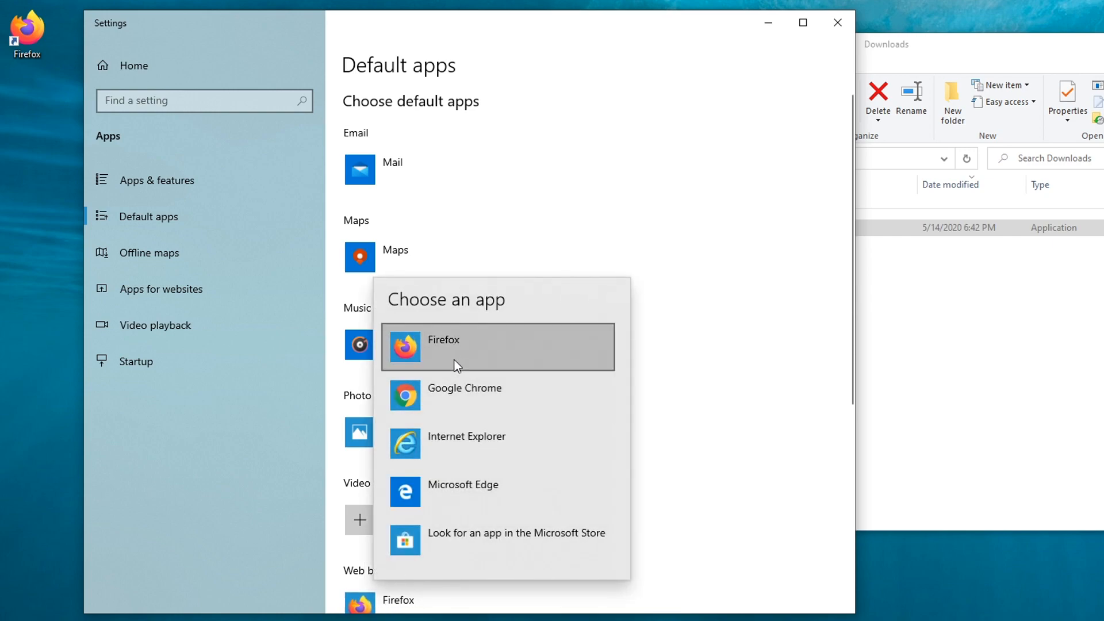
pyautogui.click(734, 356)
pyautogui.click(838, 22)
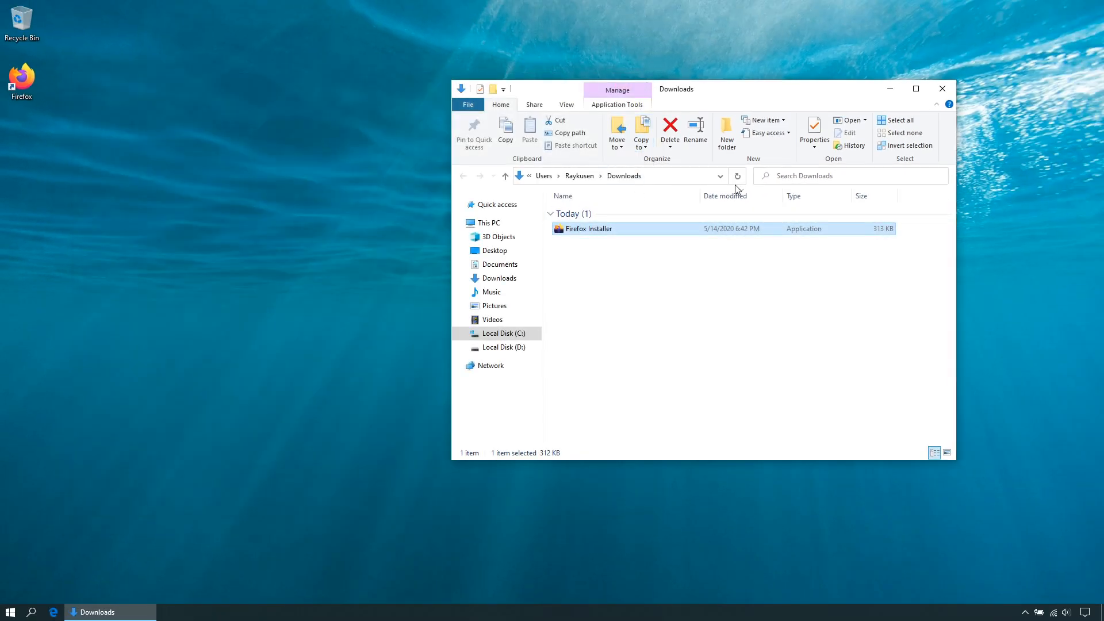
pyautogui.click(943, 89)
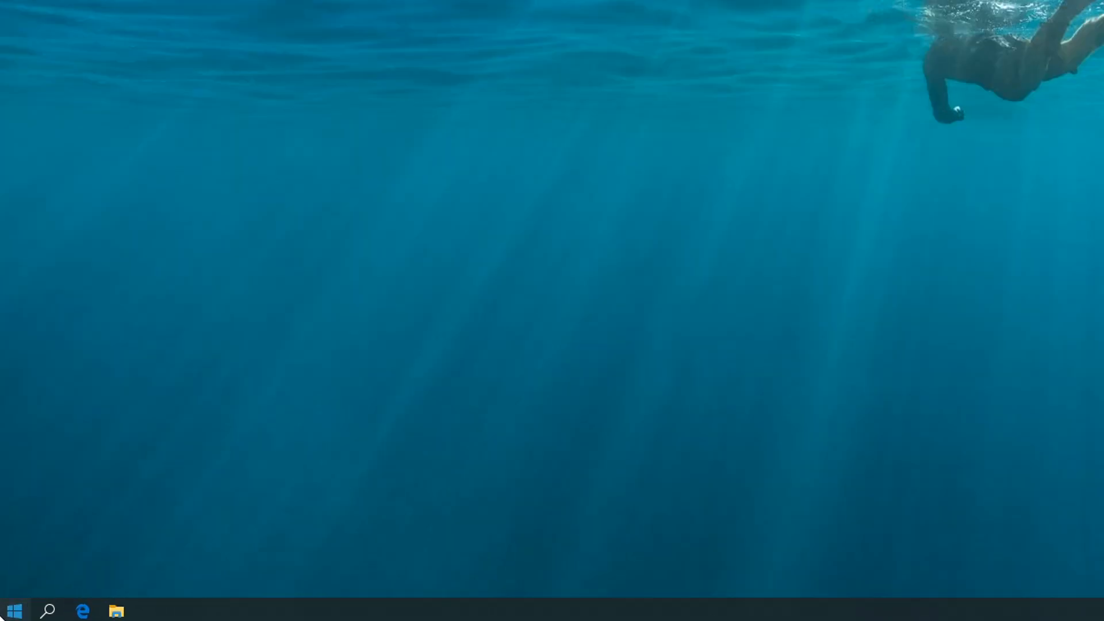
# Step: Look through the Start menu's app list and tiles, and close it
pyautogui.click(10, 612)
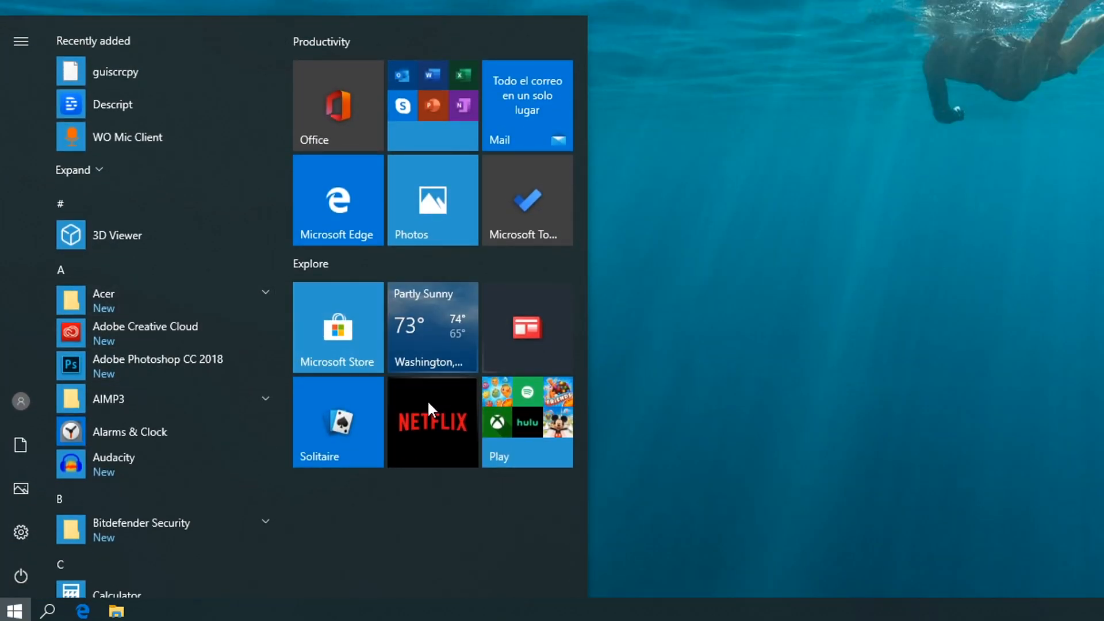
pyautogui.scroll(-10, 217, 402)
pyautogui.scroll(7, 216, 402)
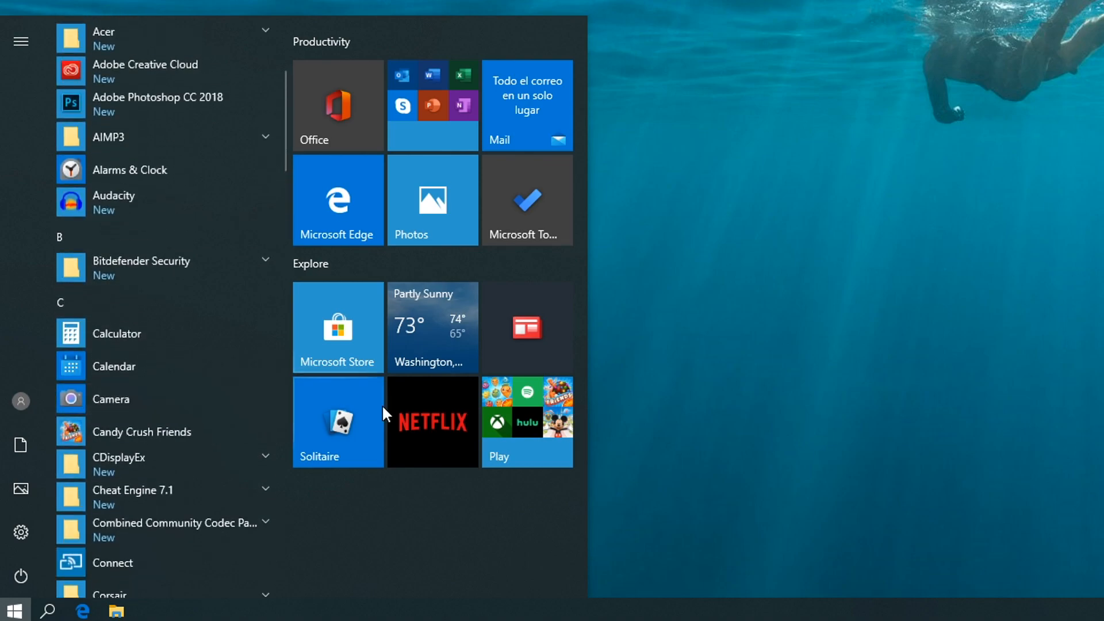
pyautogui.click(758, 397)
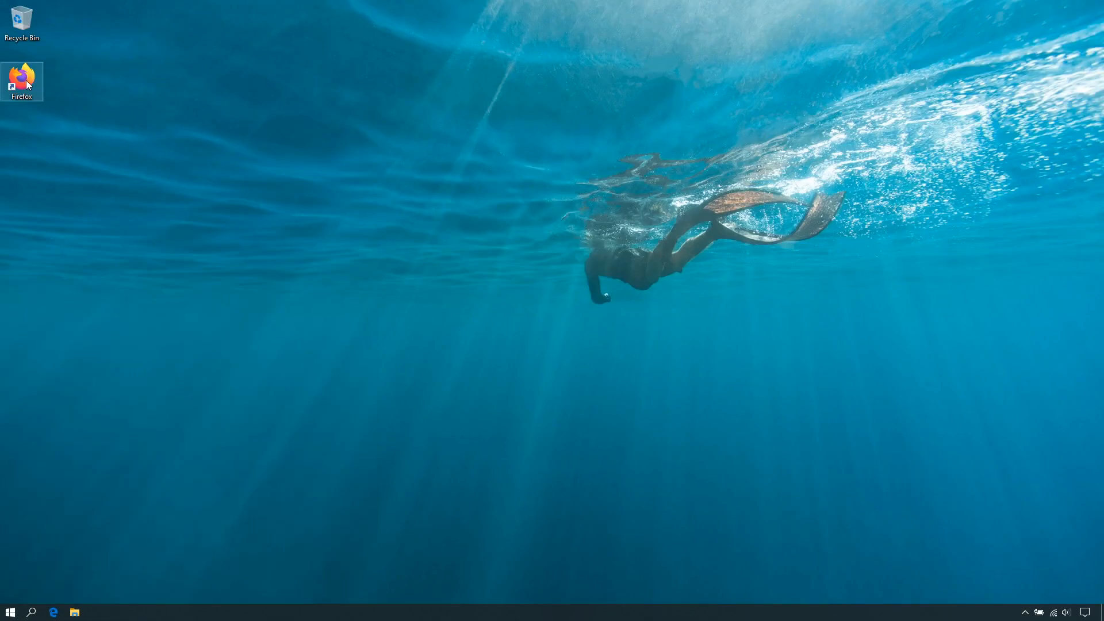
# Step: Open Firefox from the desktop, go to google.com, and search for "classic shell"
pyautogui.rightClick(26, 73)
pyautogui.click(60, 82)
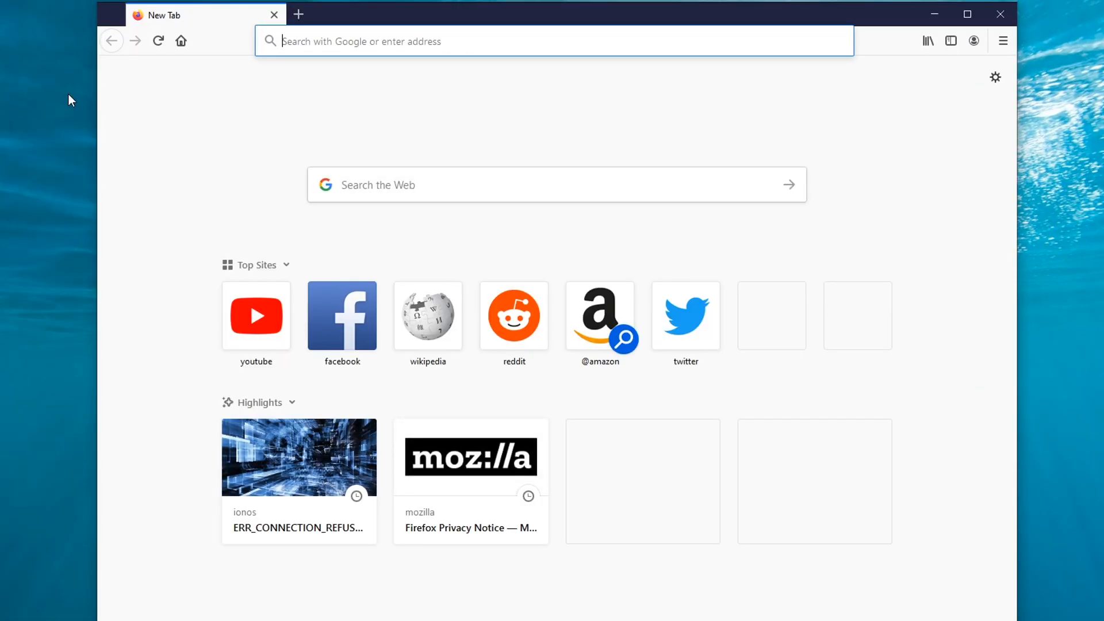
pyautogui.write('google.com/')
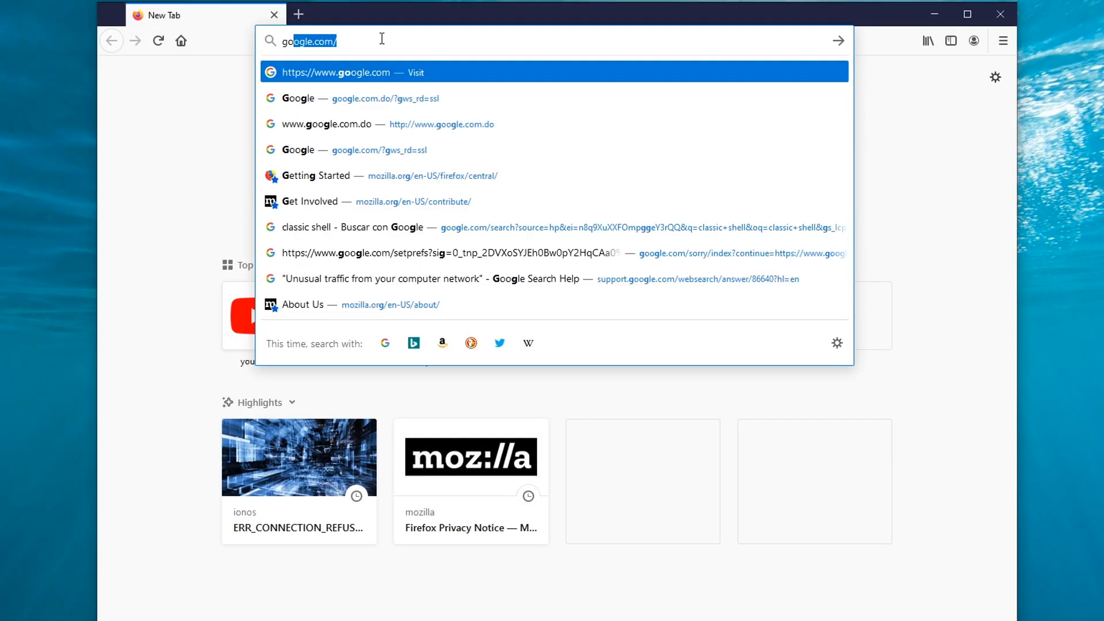
pyautogui.press('Return')
pyautogui.write('classic shell')
pyautogui.press('Return')
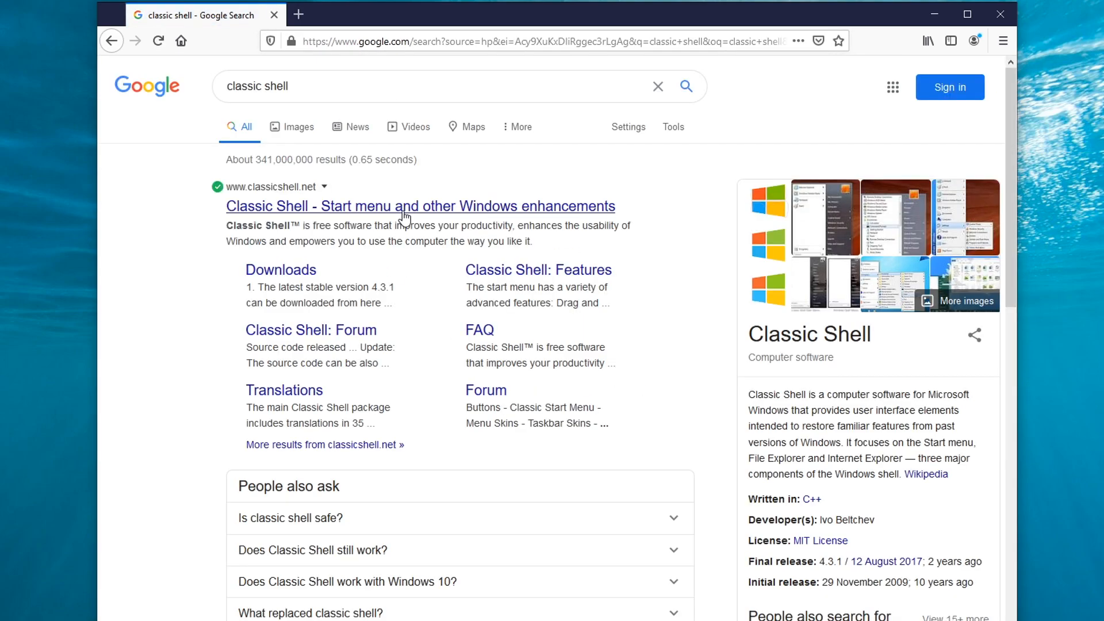
# Step: Download Classic Shell 4.3.1 (English) from the Classic Shell website's downloads page and open the containing folder
pyautogui.click(427, 207)
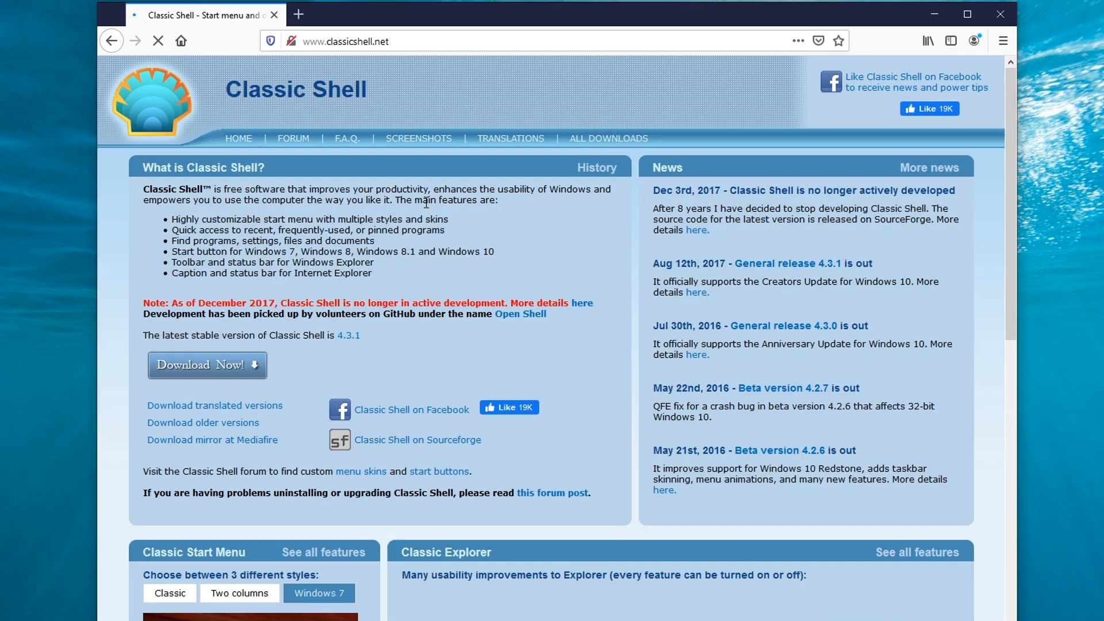
pyautogui.click(646, 140)
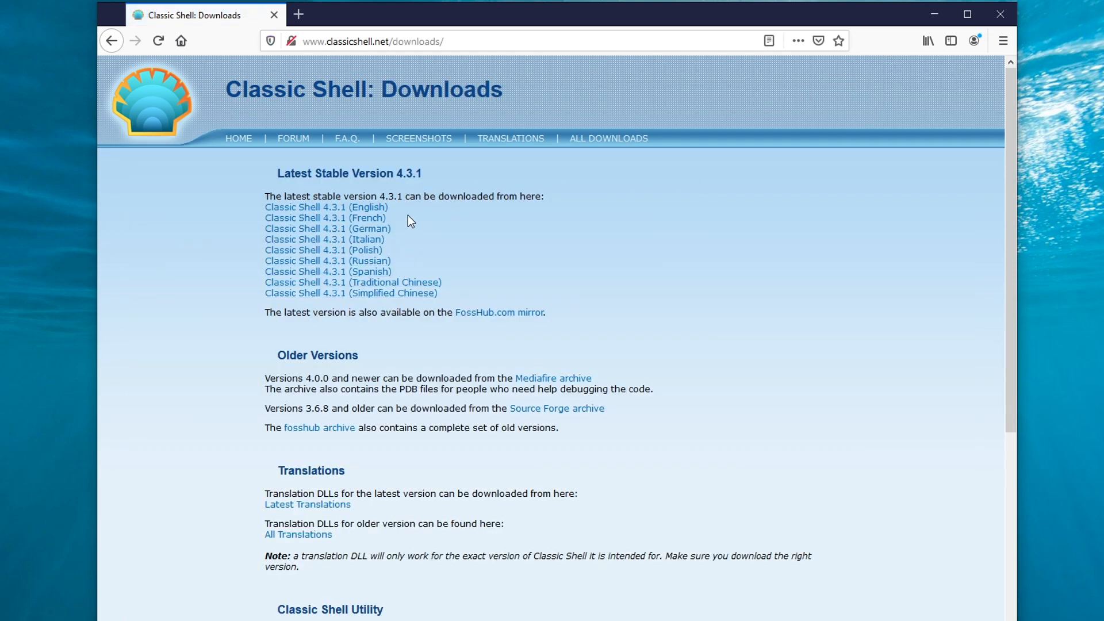
pyautogui.click(377, 210)
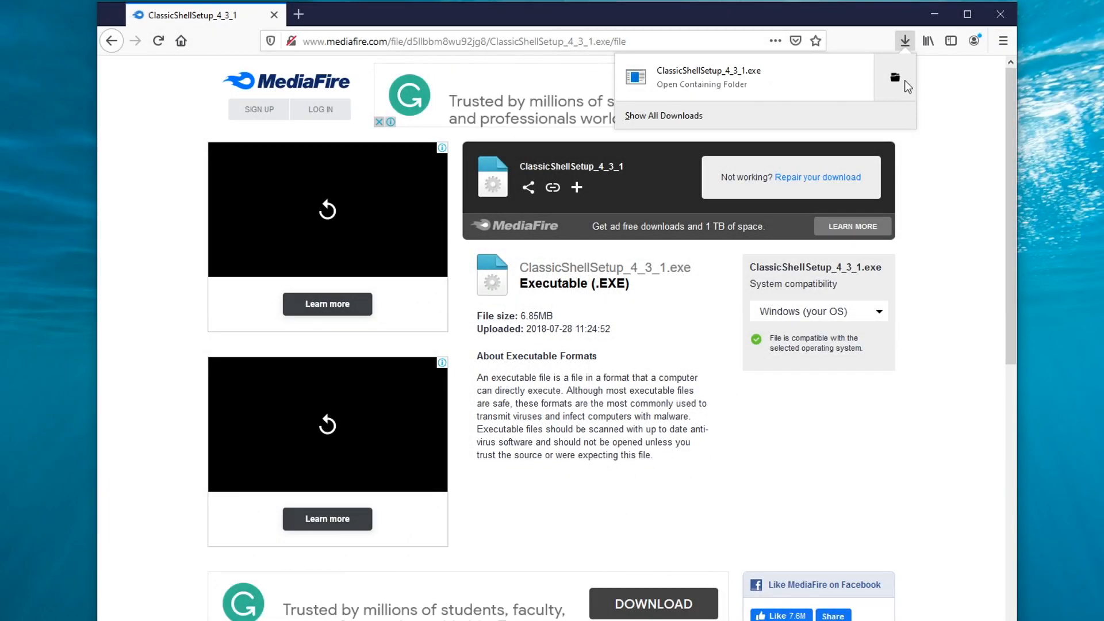
pyautogui.click(895, 77)
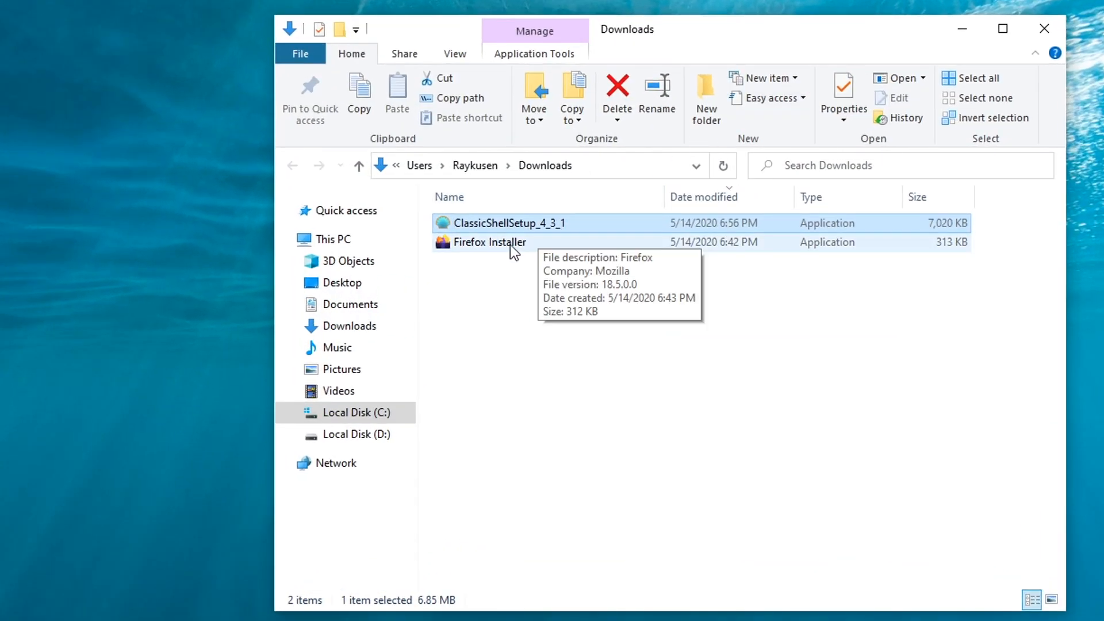
# Step: Run ClassicShellSetup_4_3_1, accept the license terms, install Classic Shell with the default features, and finish the wizard without viewing the Readme
pyautogui.doubleClick(596, 234)
pyautogui.rightClick(510, 221)
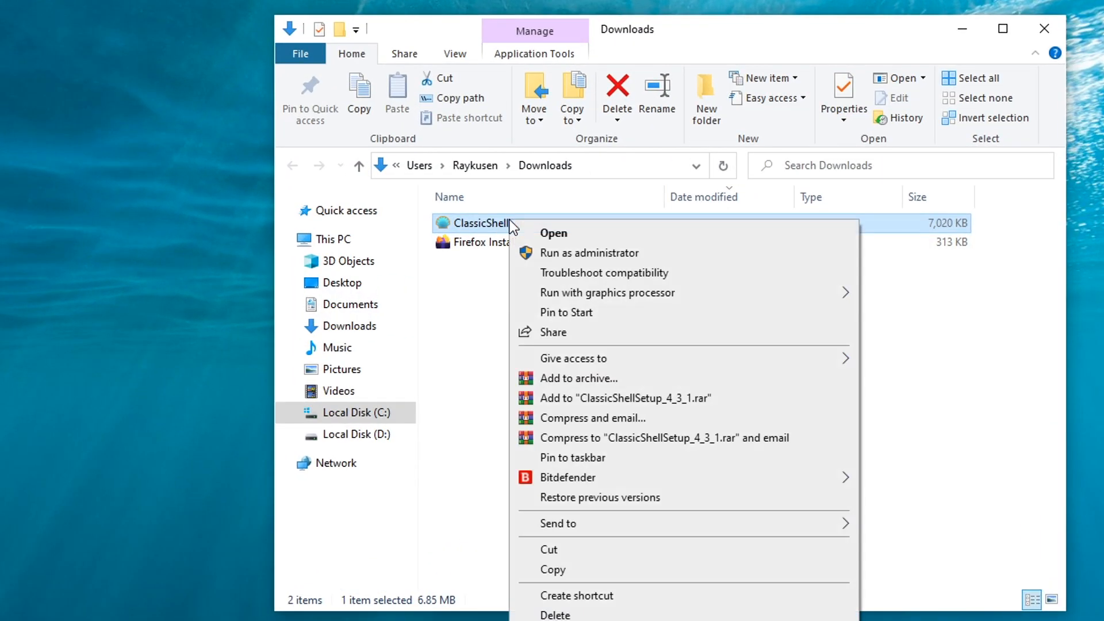
pyautogui.click(549, 233)
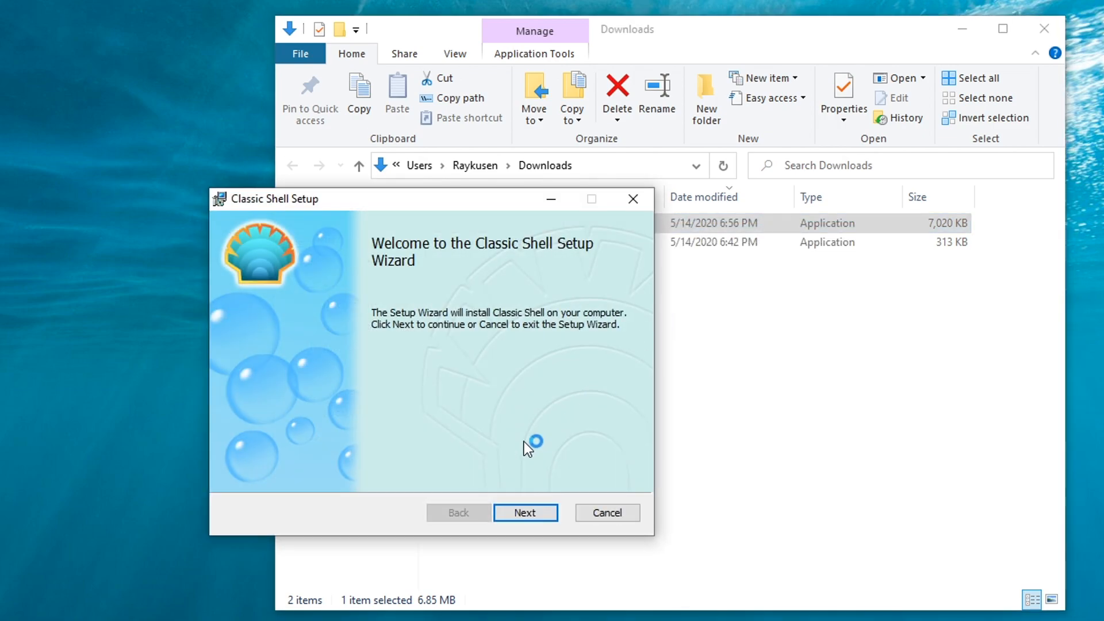
pyautogui.click(549, 516)
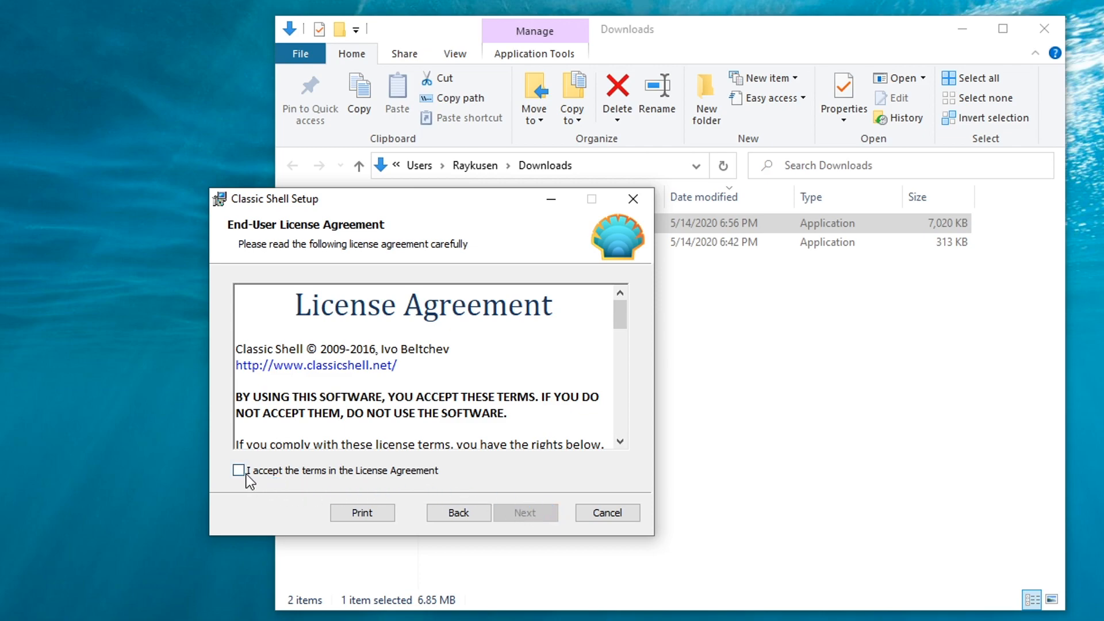
pyautogui.click(246, 474)
pyautogui.click(550, 520)
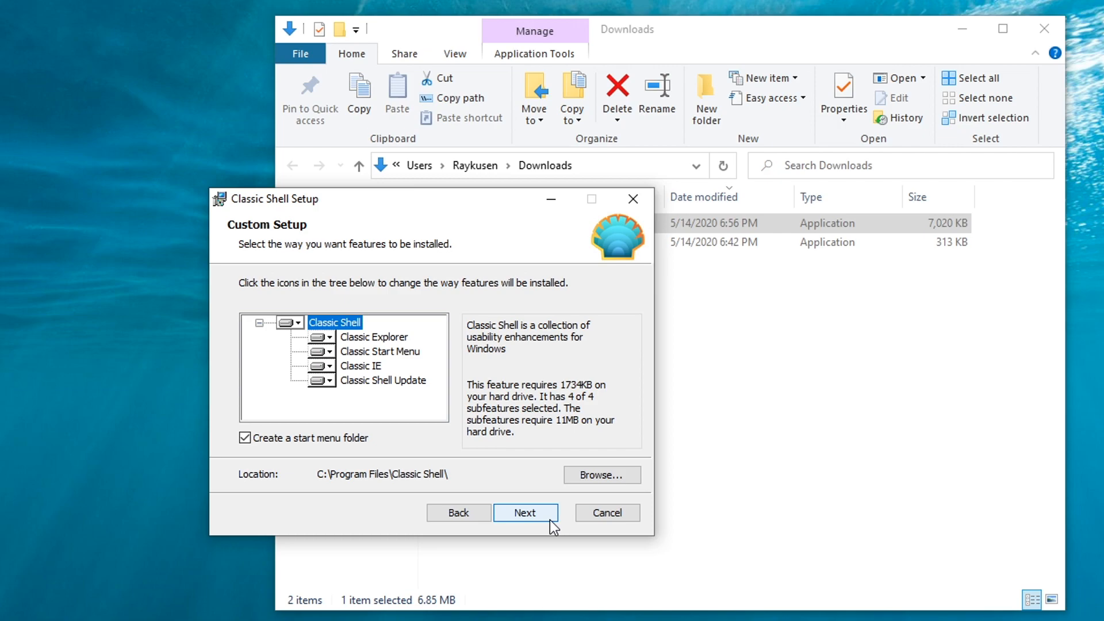
pyautogui.click(544, 512)
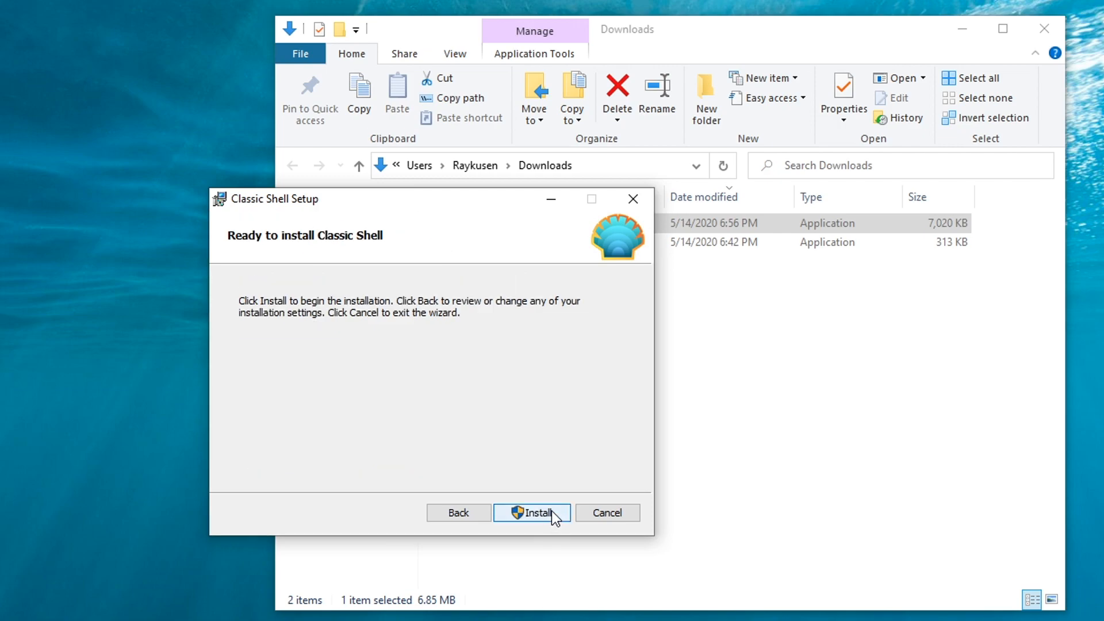
pyautogui.click(555, 514)
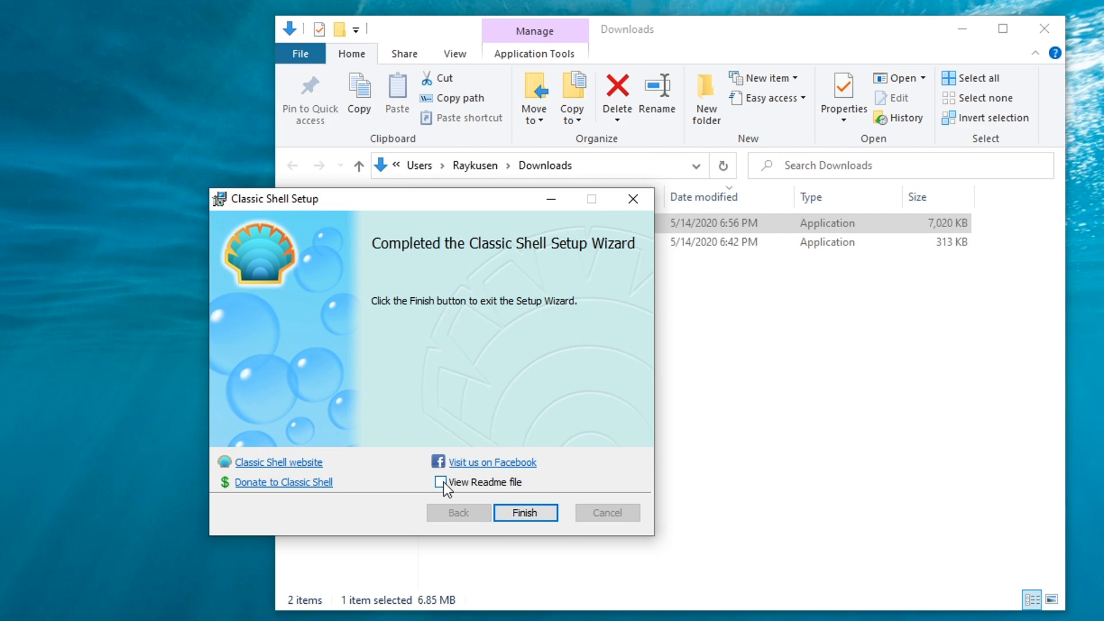
pyautogui.click(551, 516)
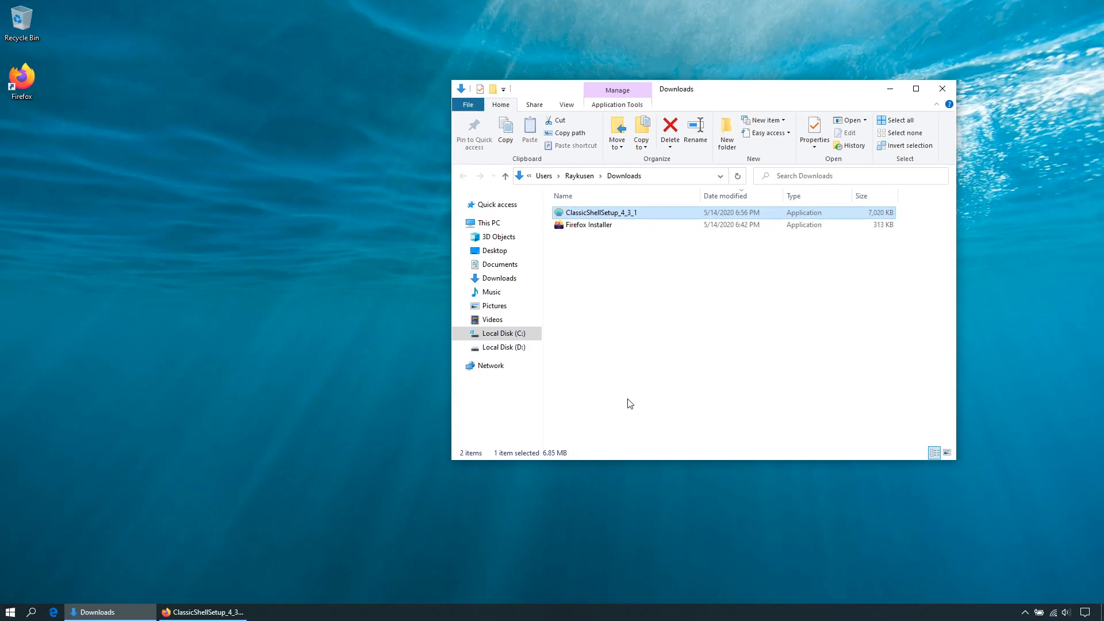
# Step: Examine the new Classic Start Menu, the original Windows Start menu and the Control Panel submenu, and close the menu
pyautogui.click(6, 613)
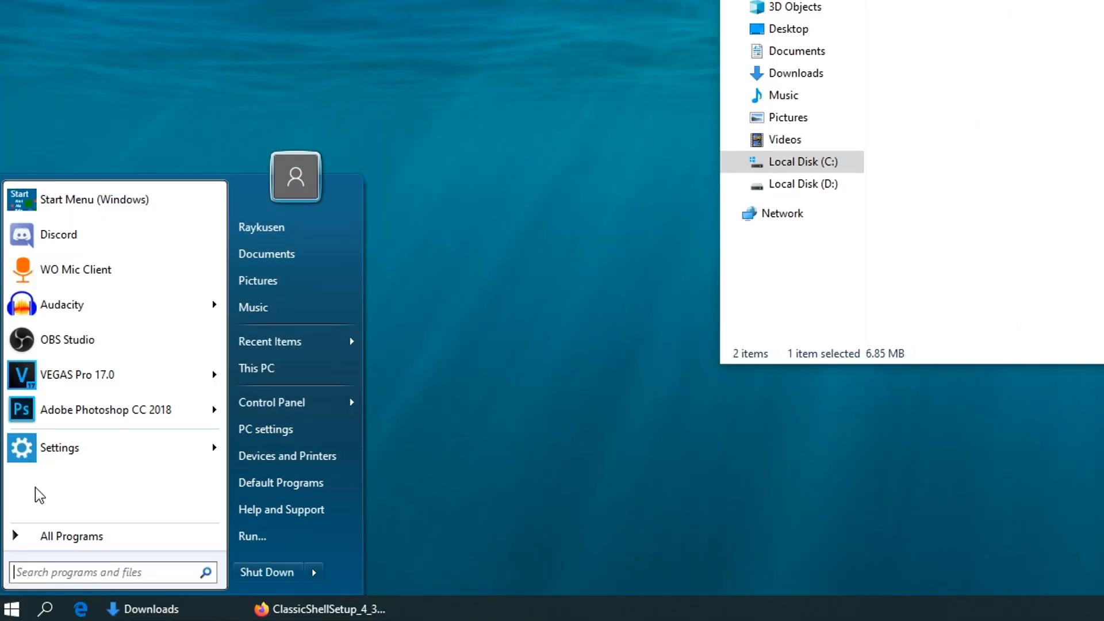
pyautogui.click(81, 202)
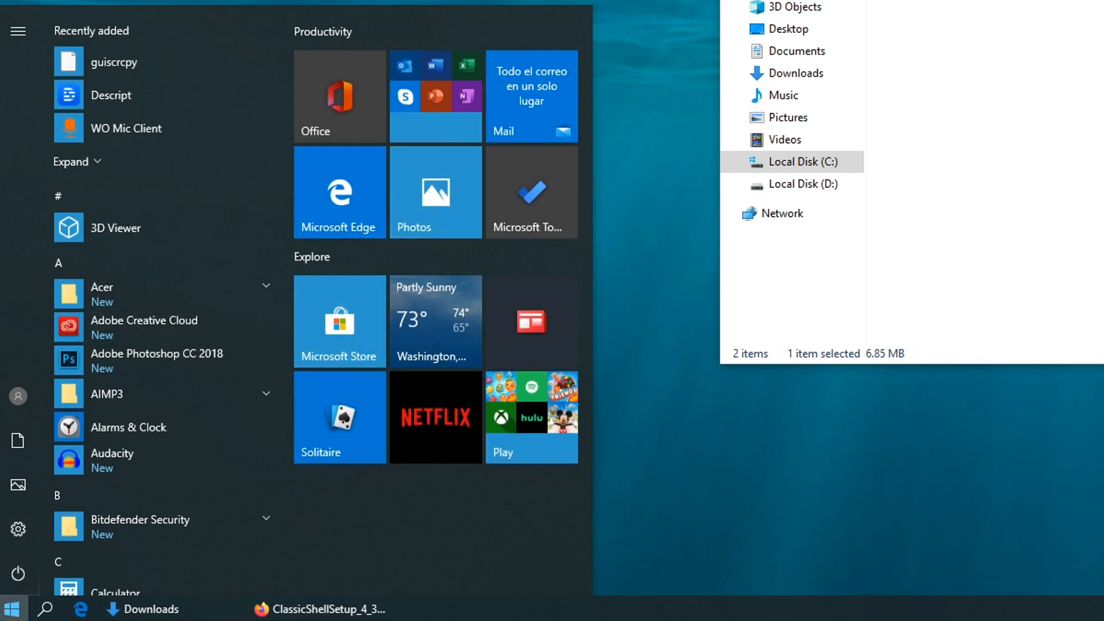
pyautogui.click(12, 608)
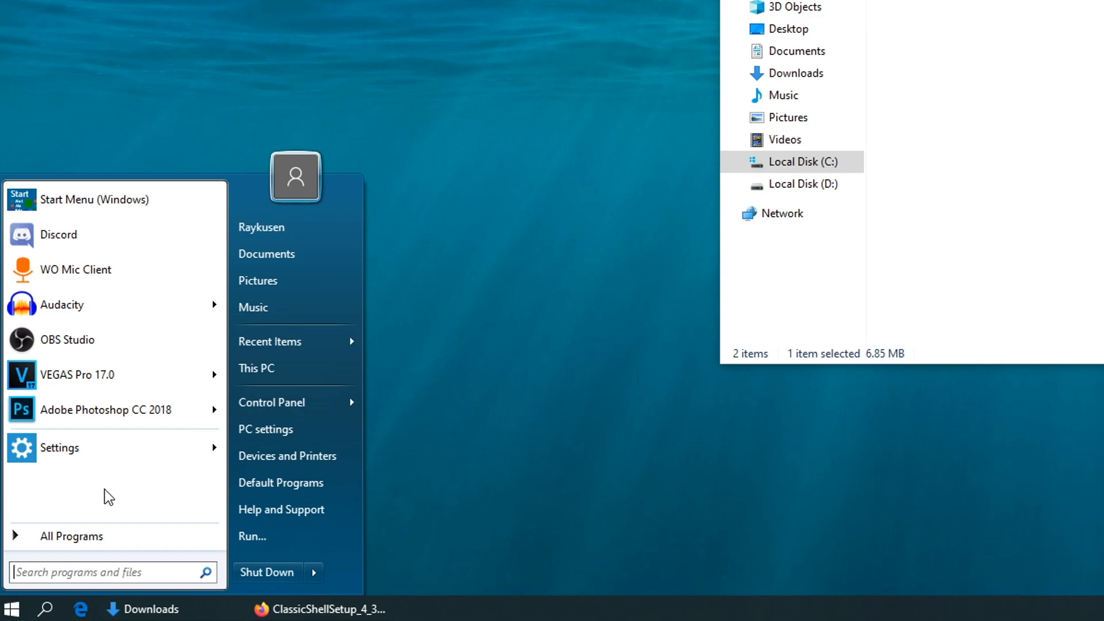
pyautogui.moveTo(322, 401)
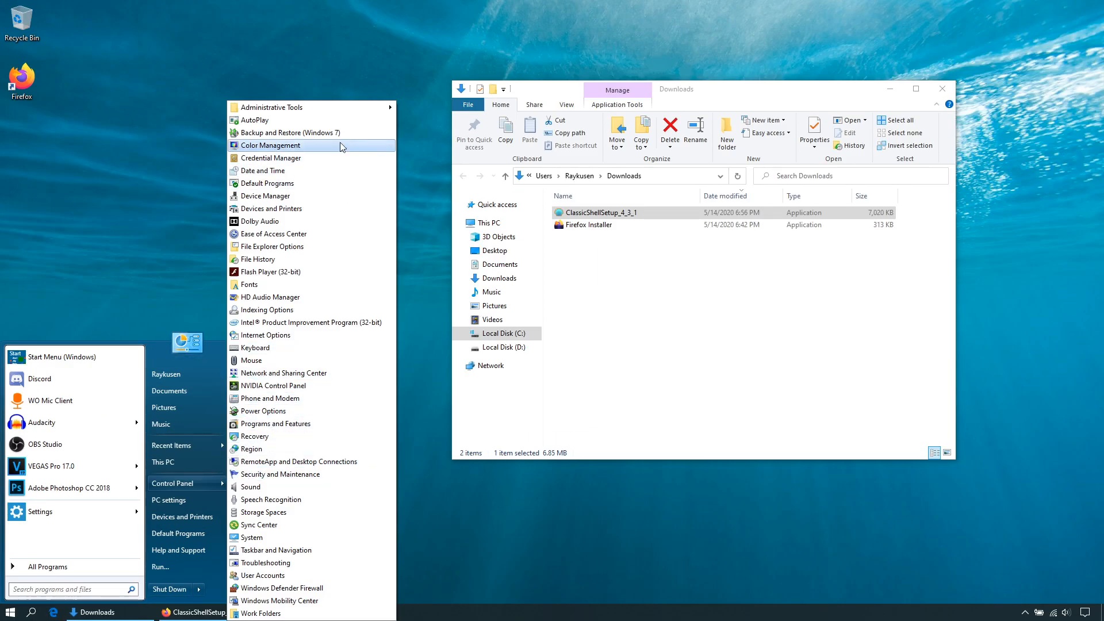
pyautogui.moveTo(347, 107)
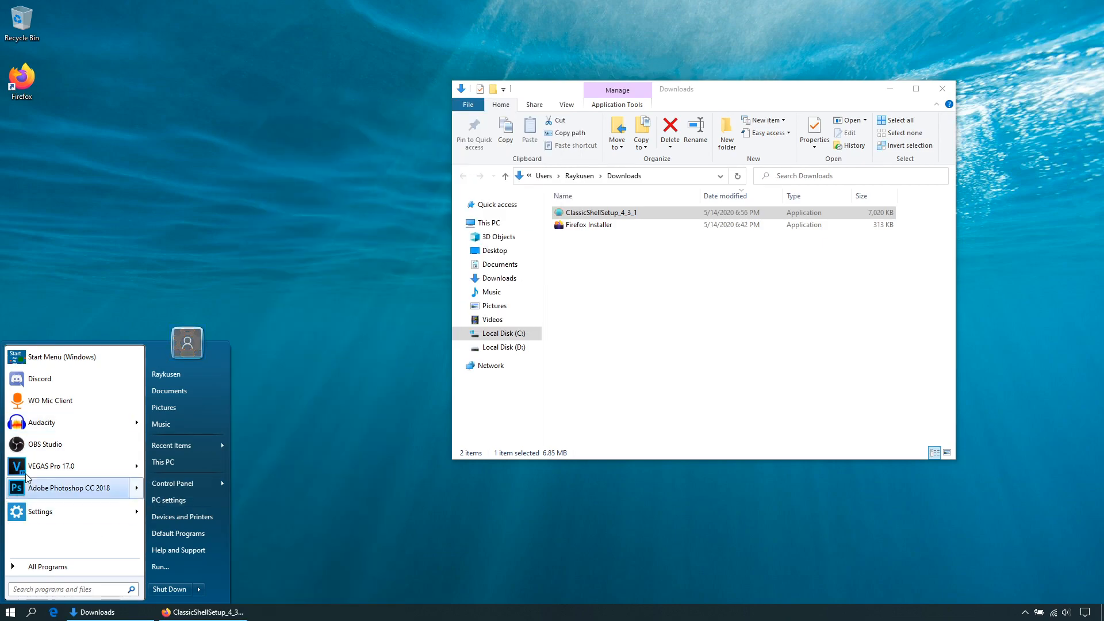
pyautogui.click(8, 613)
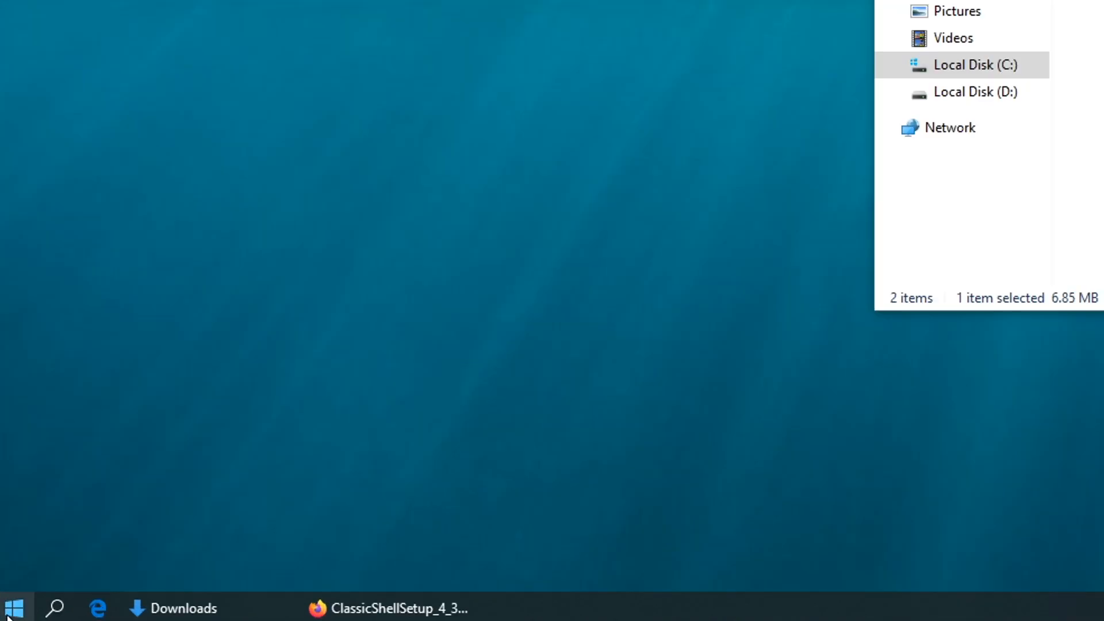
# Step: Open the Classic Start Menu settings, choose the Metallic skin, and preview it on the Start menu
pyautogui.rightClick(8, 615)
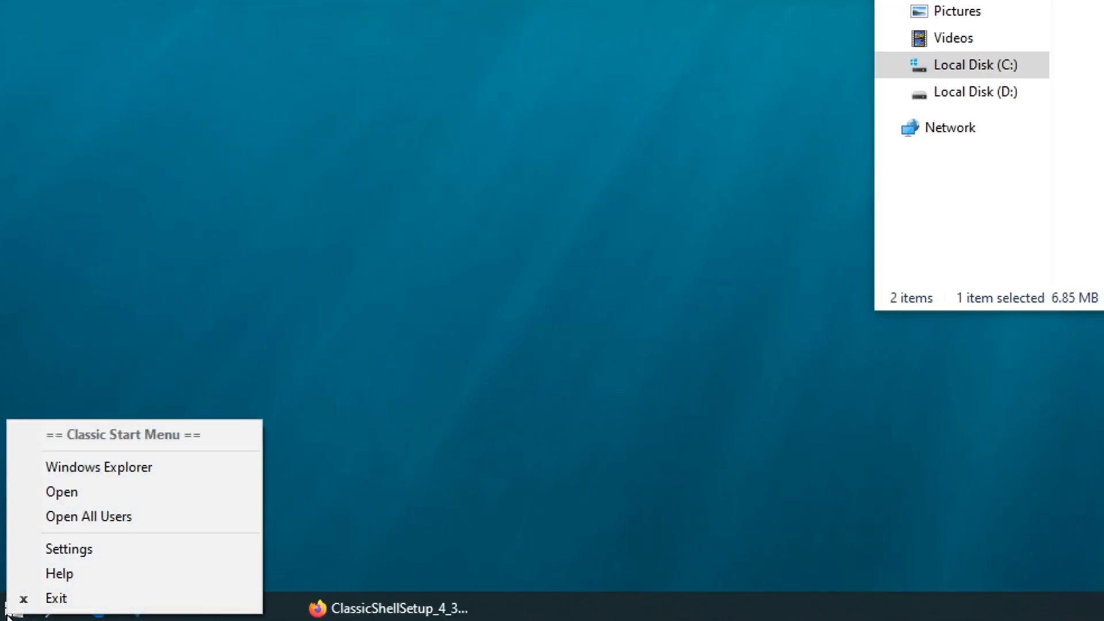
pyautogui.click(77, 551)
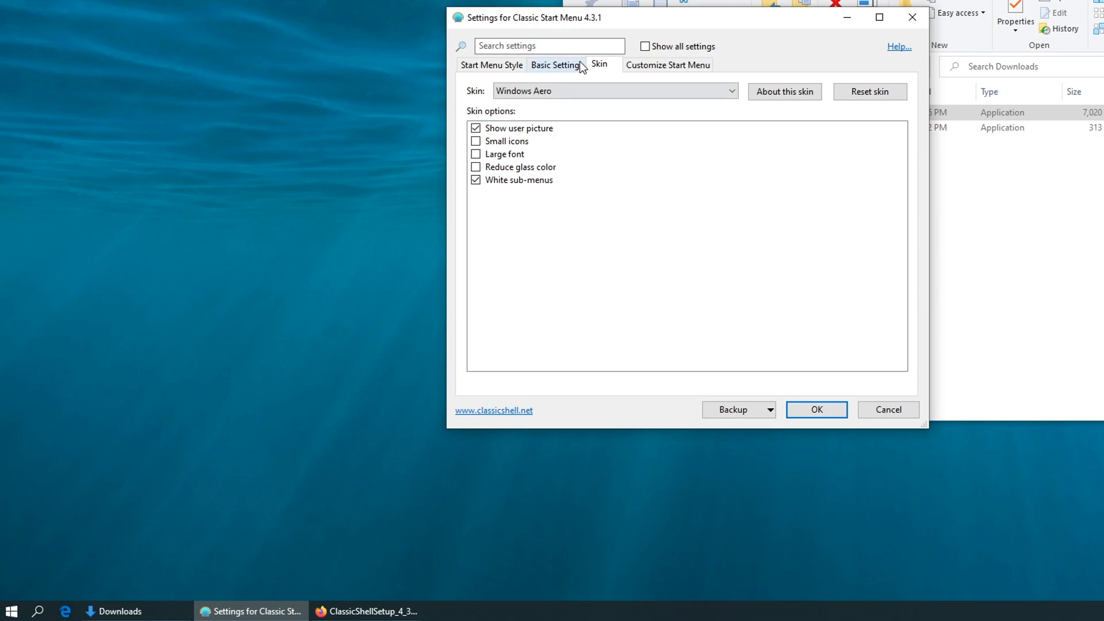
pyautogui.click(554, 90)
pyautogui.click(524, 126)
pyautogui.click(10, 613)
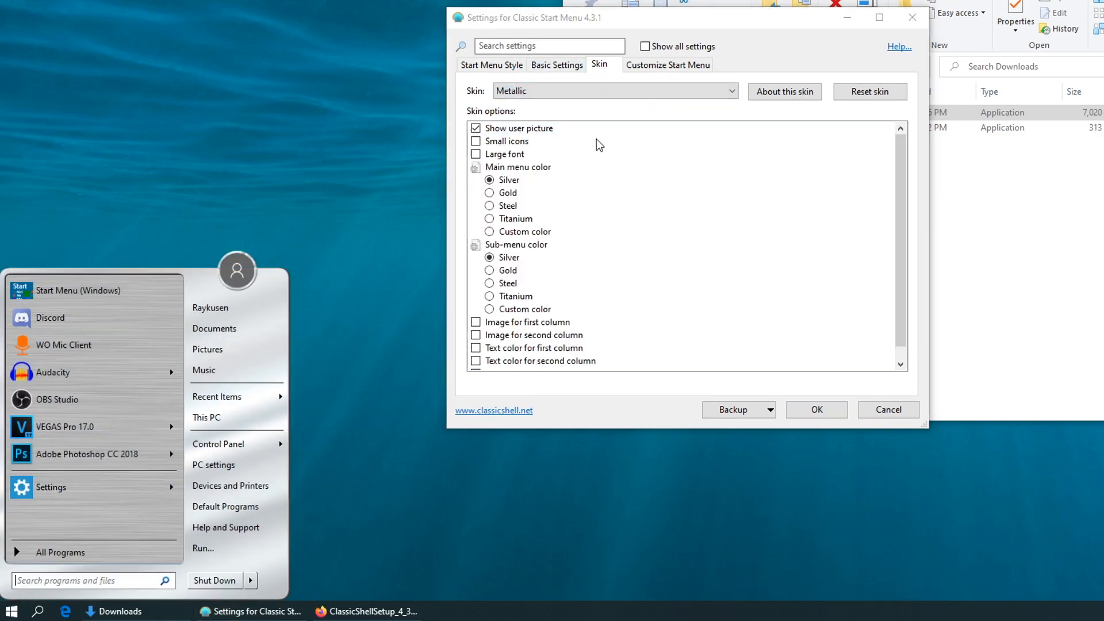
# Step: Try two more Start menu skins, the one listed below Metallic and Midnight, previewing each on the Start menu
pyautogui.click(558, 91)
pyautogui.click(524, 136)
pyautogui.click(10, 613)
pyautogui.click(555, 91)
pyautogui.click(528, 149)
pyautogui.click(13, 611)
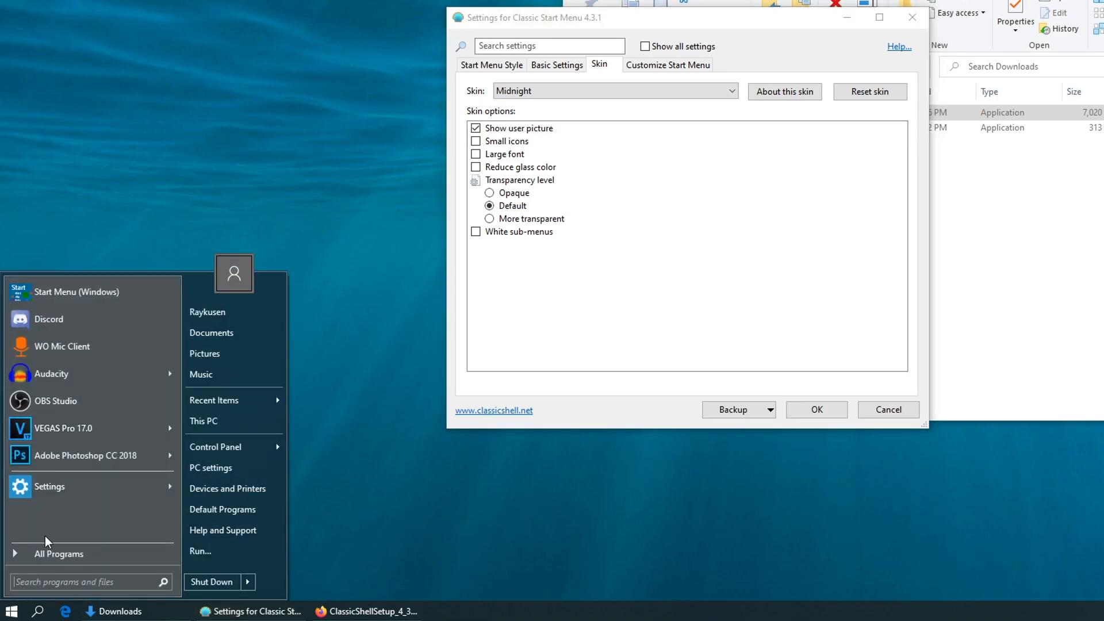
# Step: Choose a skin listed further below Midnight and close the Classic Start Menu settings and the Downloads window
pyautogui.click(554, 91)
pyautogui.click(552, 172)
pyautogui.click(643, 452)
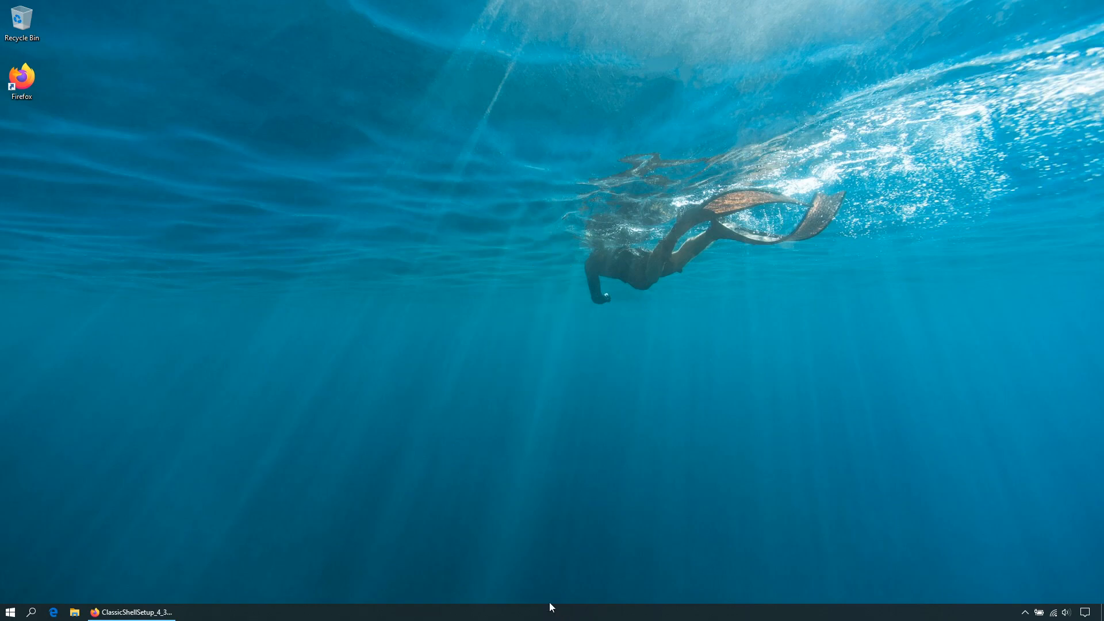
# Step: Switch to Firefox, go to google.com in a new tab, search for "cccp", and open the Combined Community Codec Pack website
pyautogui.click(131, 612)
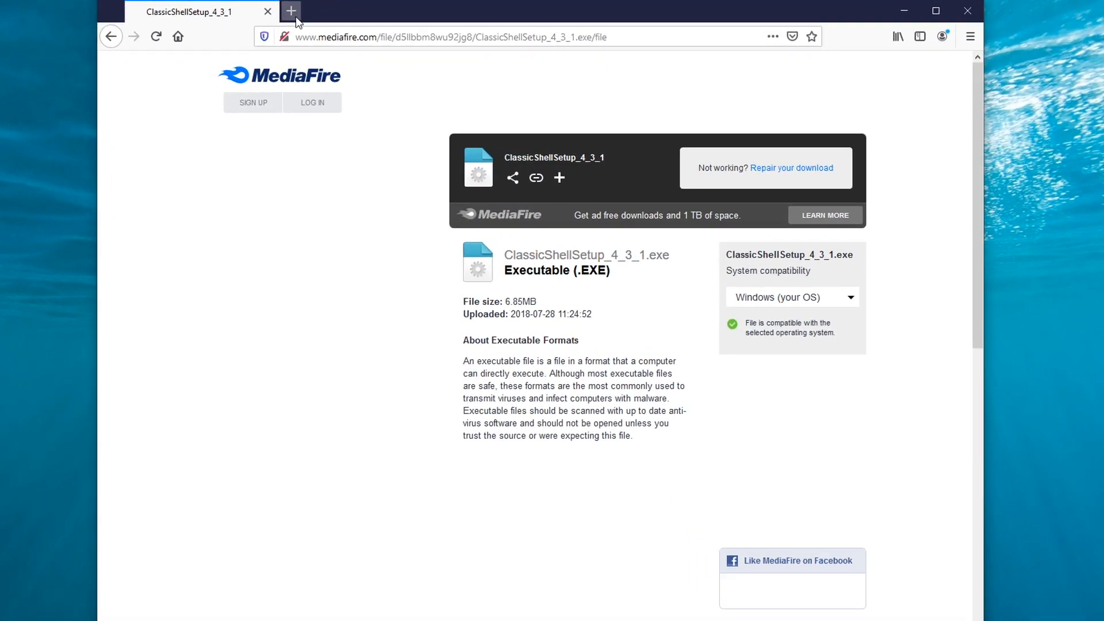
pyautogui.click(363, 35)
pyautogui.click(378, 40)
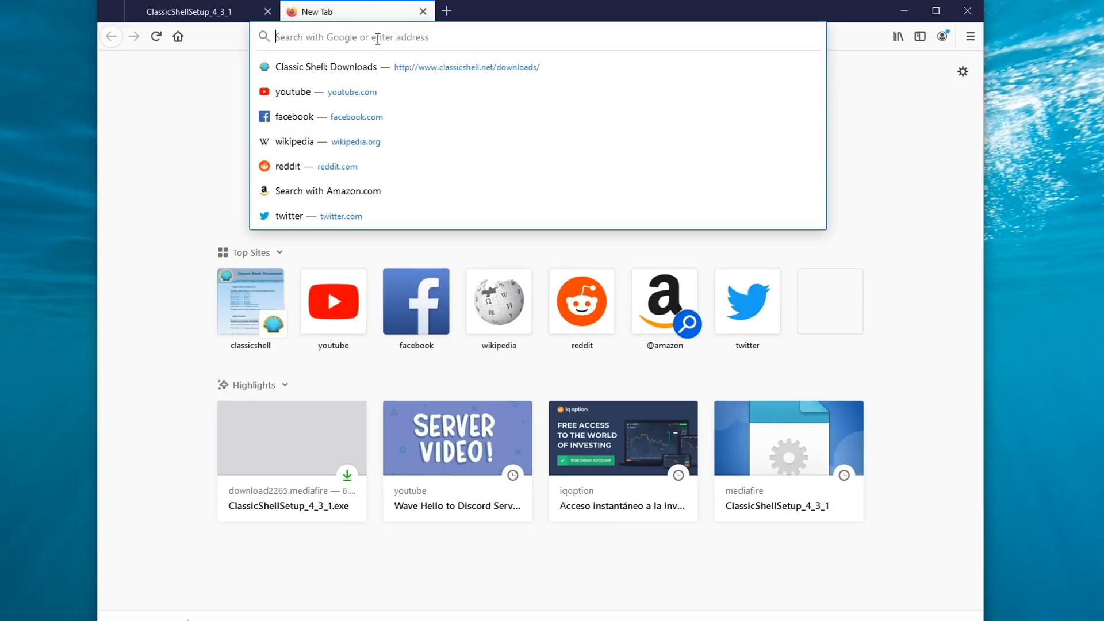
pyautogui.write('google.com')
pyautogui.press('Return')
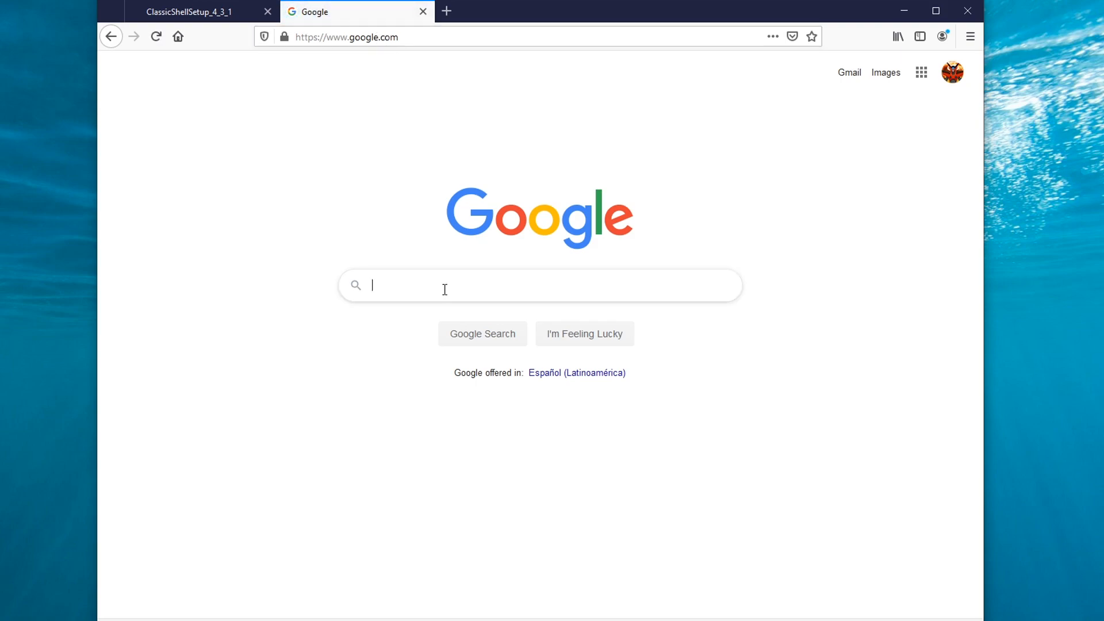
pyautogui.write('cccp')
pyautogui.press('Return')
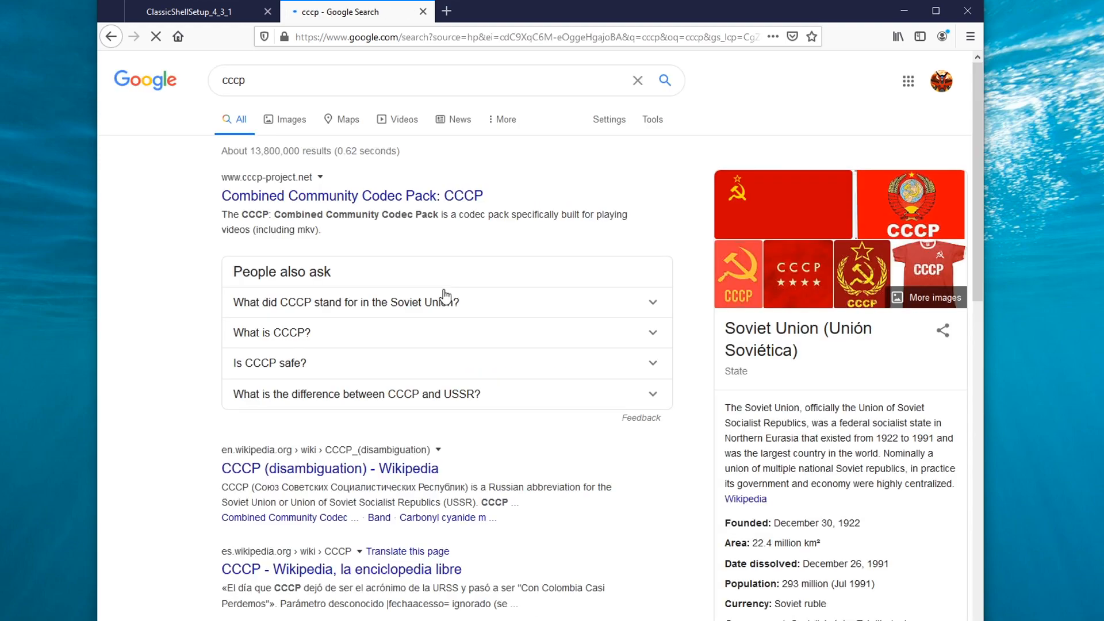
pyautogui.click(245, 197)
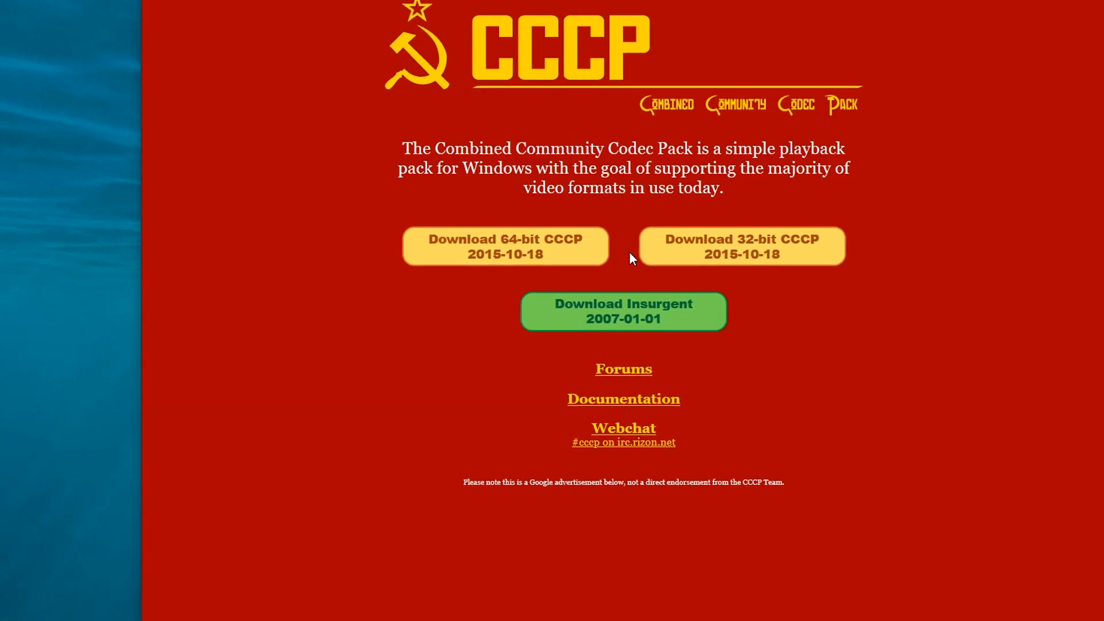
# Step: Run msinfo32 and check the System Type in the system summary
pyautogui.press('super+r')
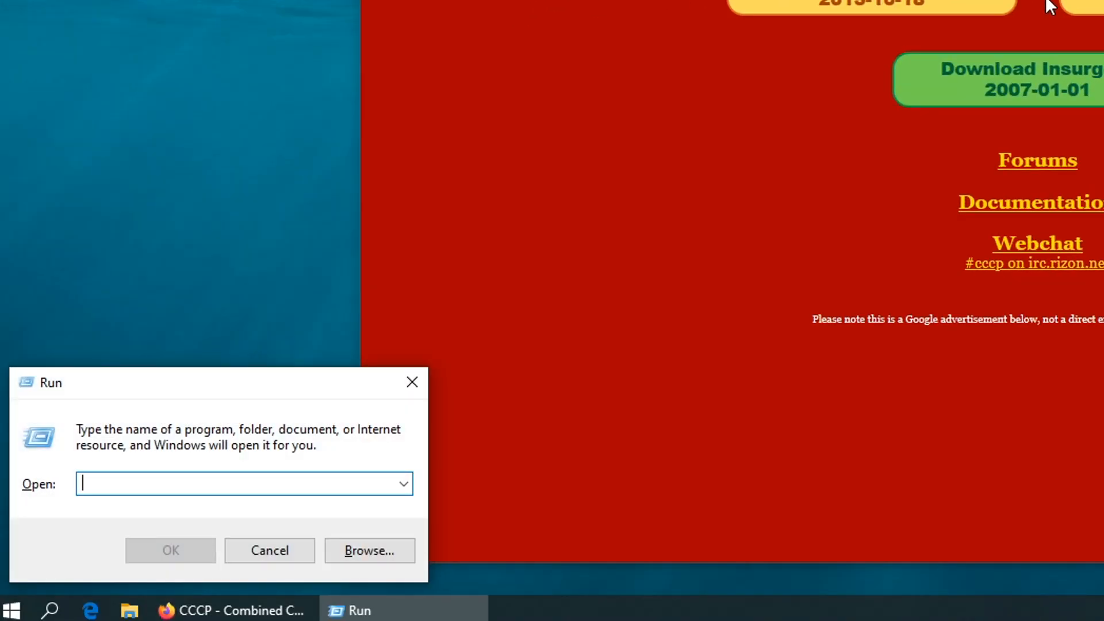
pyautogui.write('m')
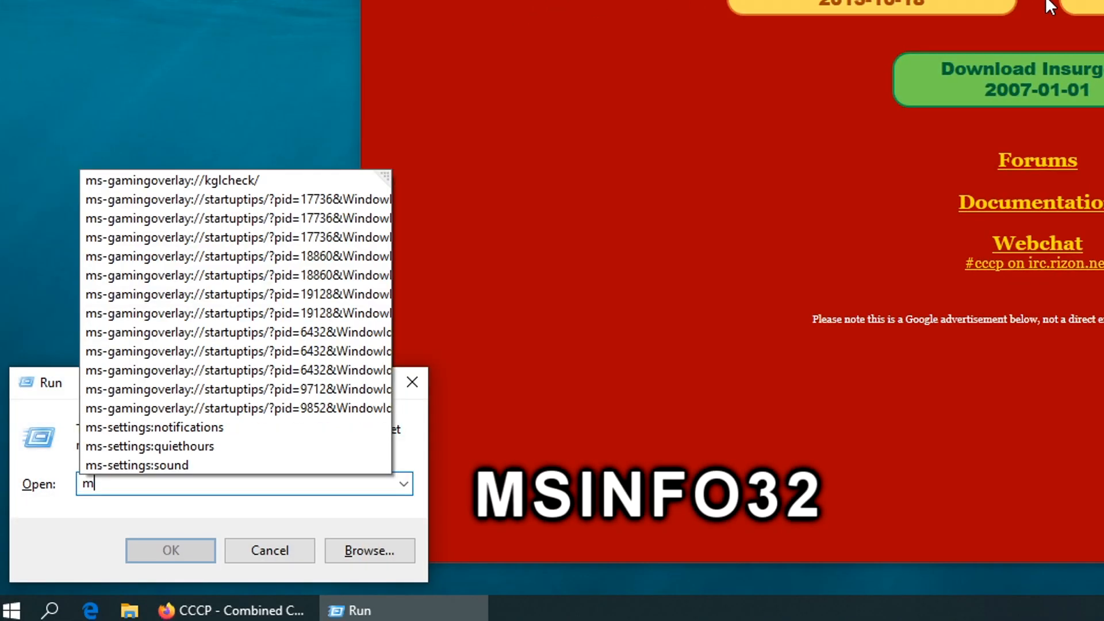
pyautogui.write('sinfo32')
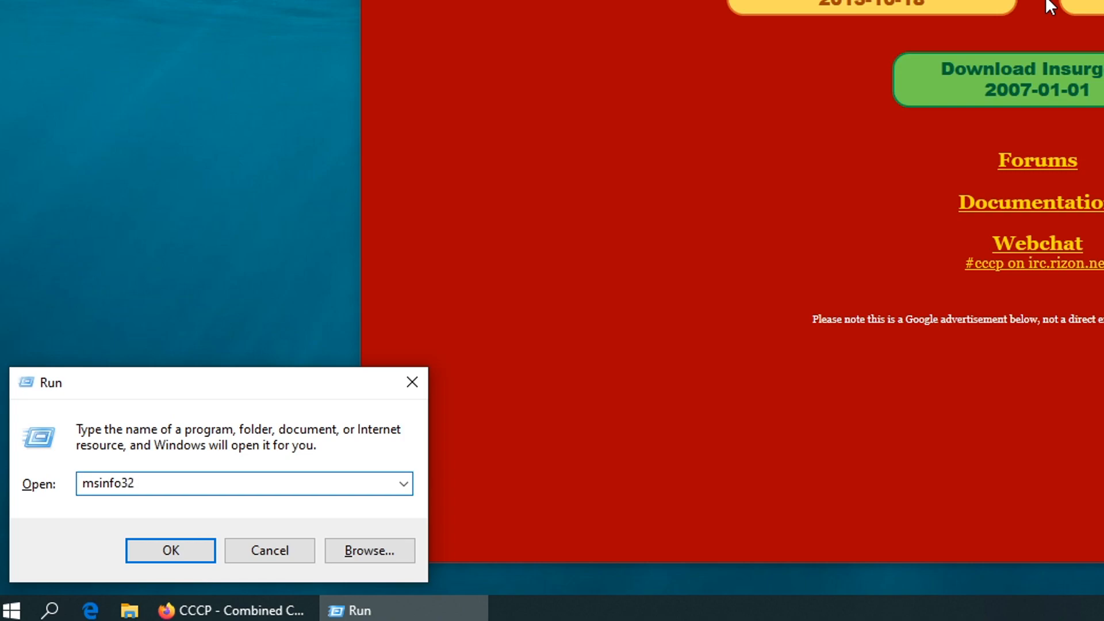
pyautogui.press('Return')
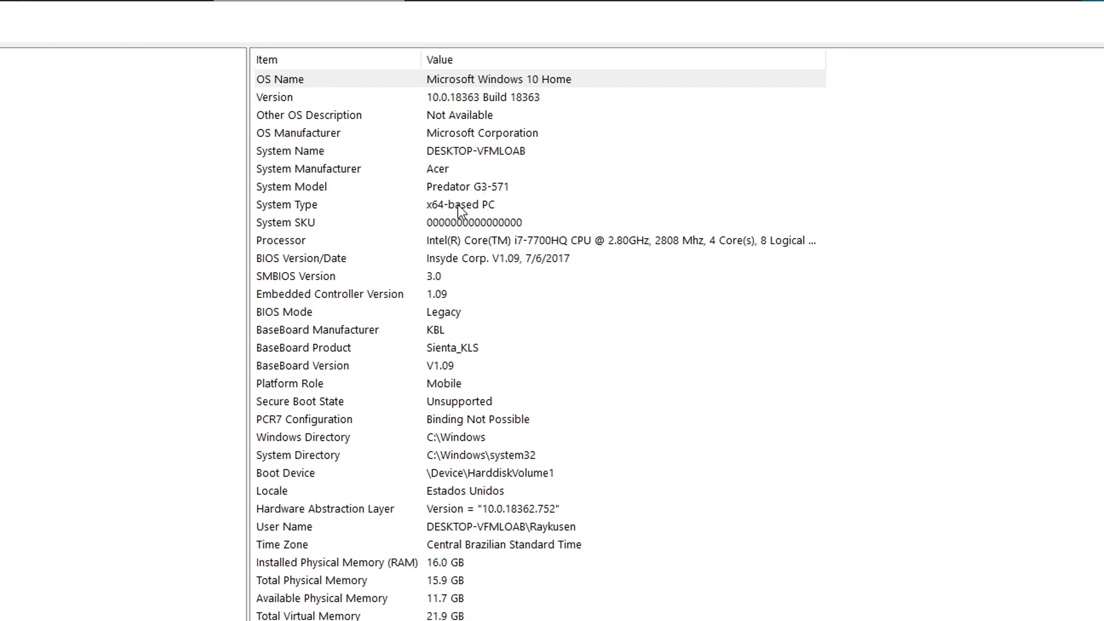
pyautogui.click(458, 206)
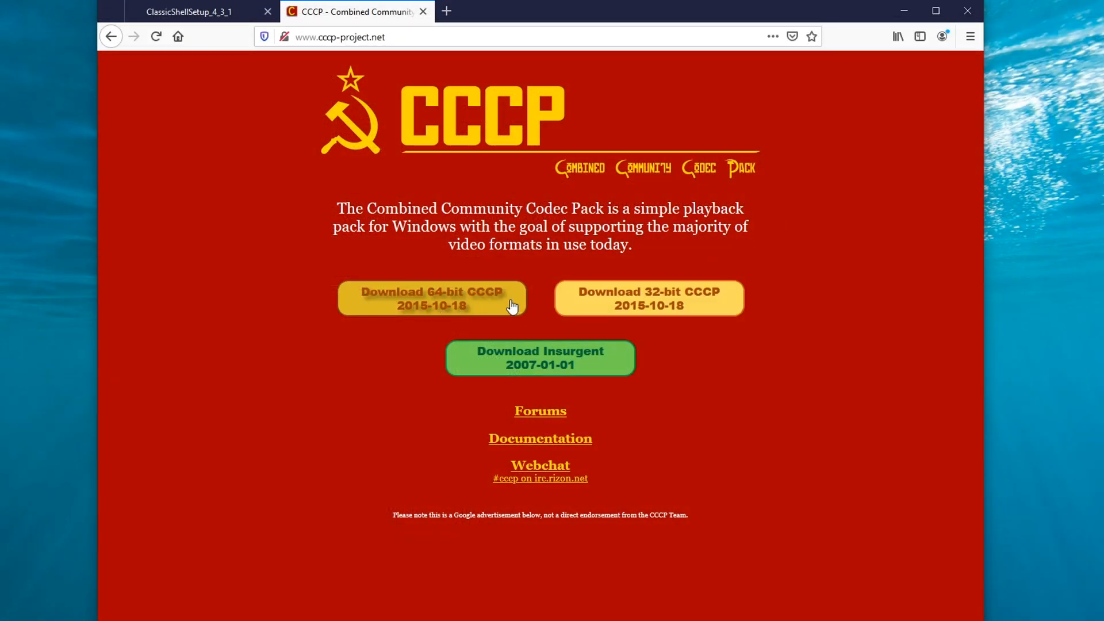
# Step: Download and save the 64-bit CCCP 2015-10-18 installer from the CCCP website, and open its containing folder
pyautogui.click(512, 307)
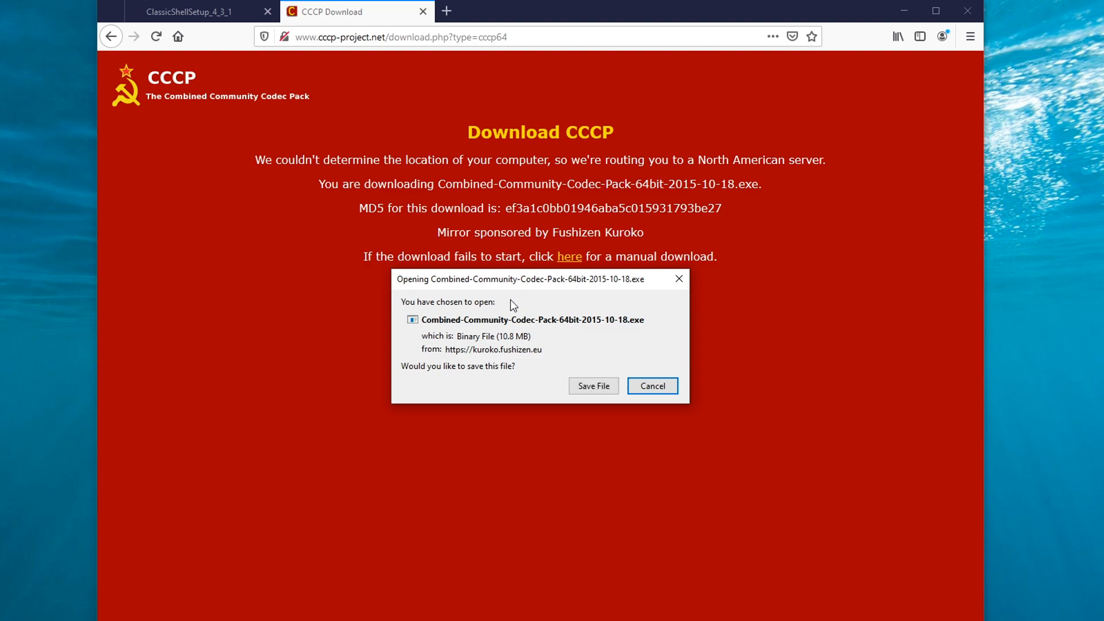
pyautogui.click(604, 387)
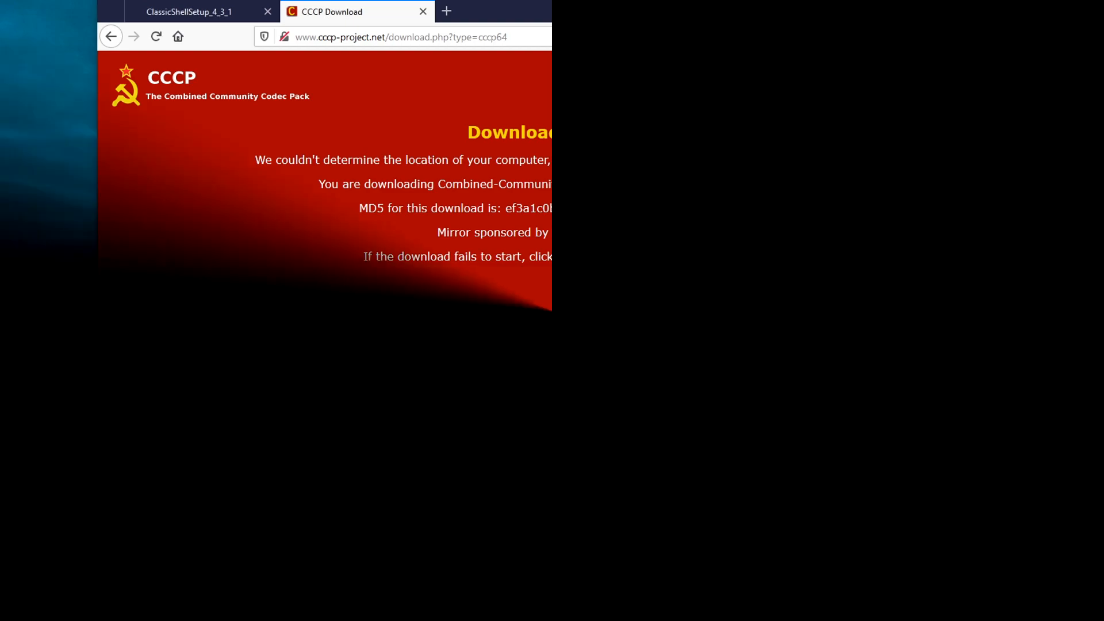
pyautogui.click(878, 39)
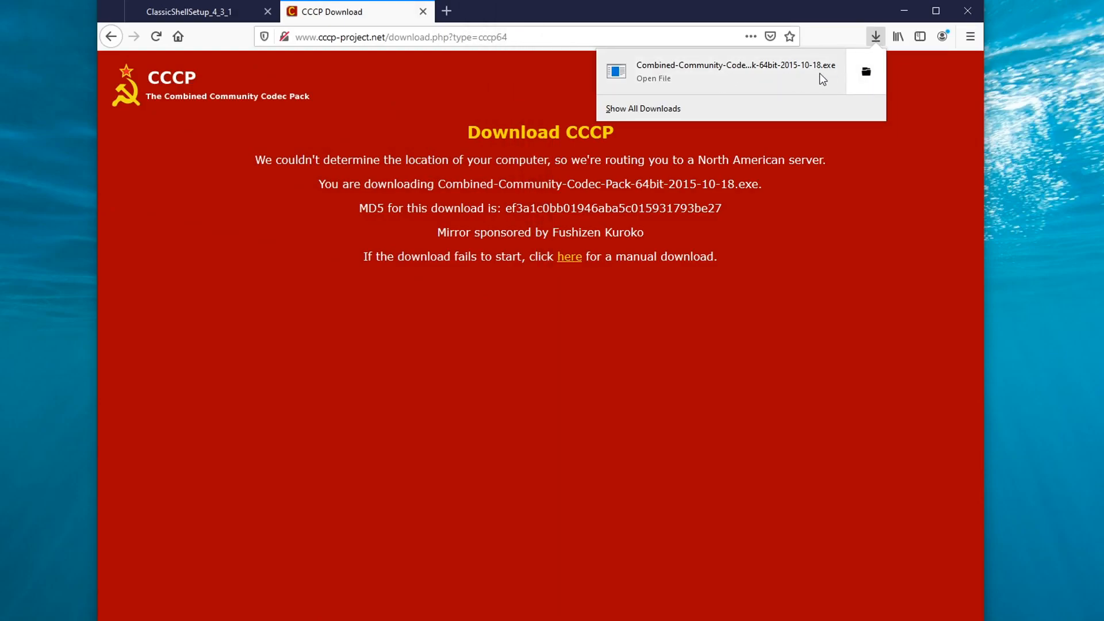
pyautogui.click(861, 82)
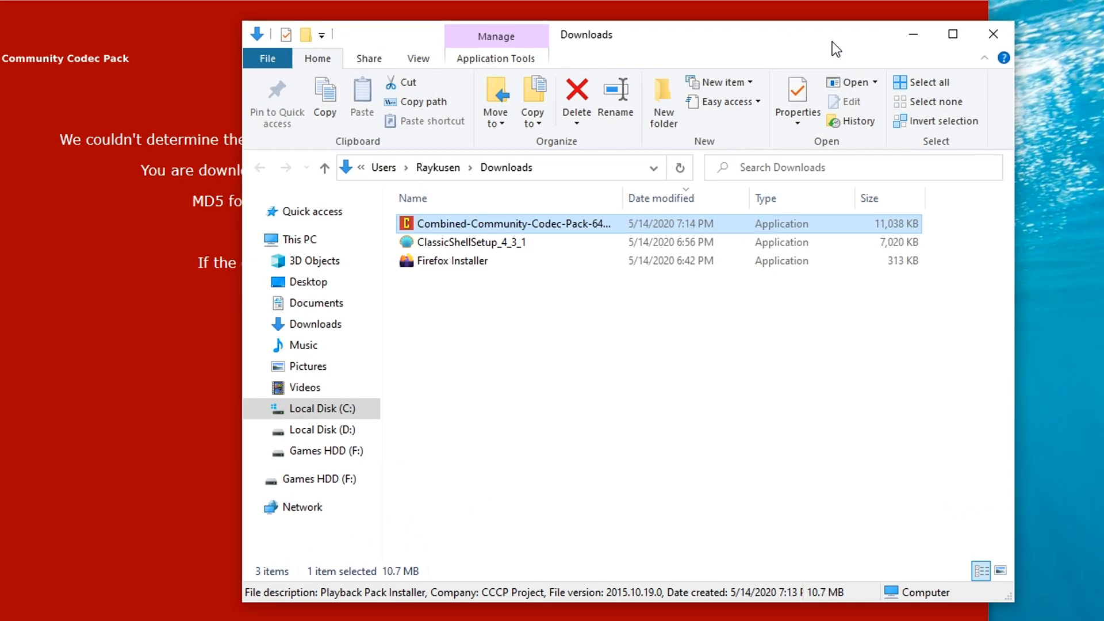
# Step: Run the downloaded CCCP installer with Full Installation, the default Start Menu folder, and unassociated extensions linked to MPC-HC
pyautogui.rightClick(471, 229)
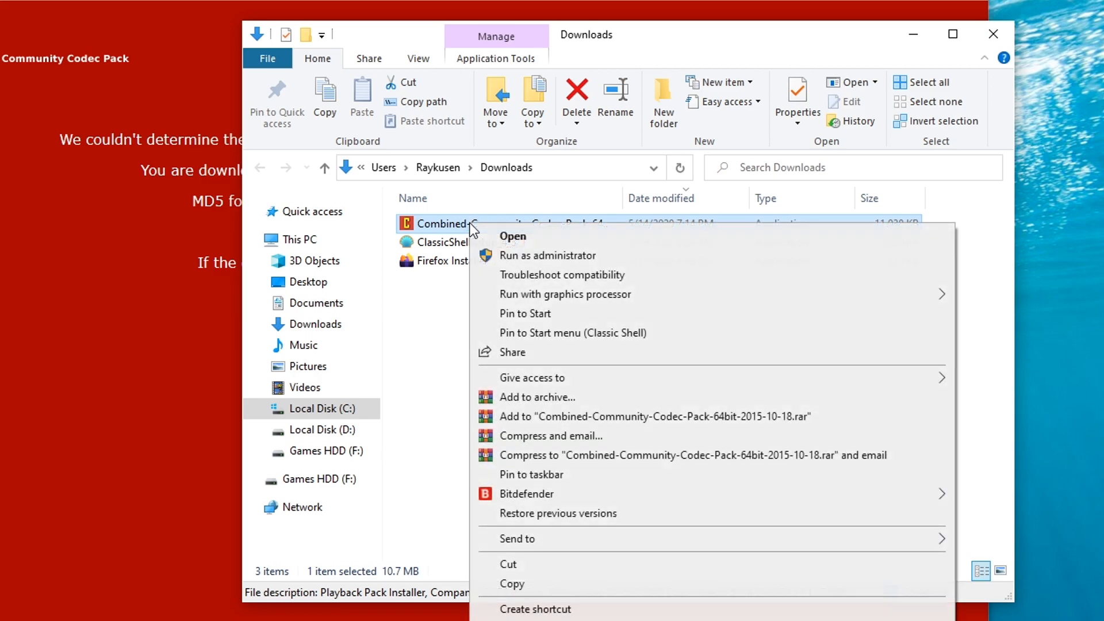
pyautogui.click(513, 238)
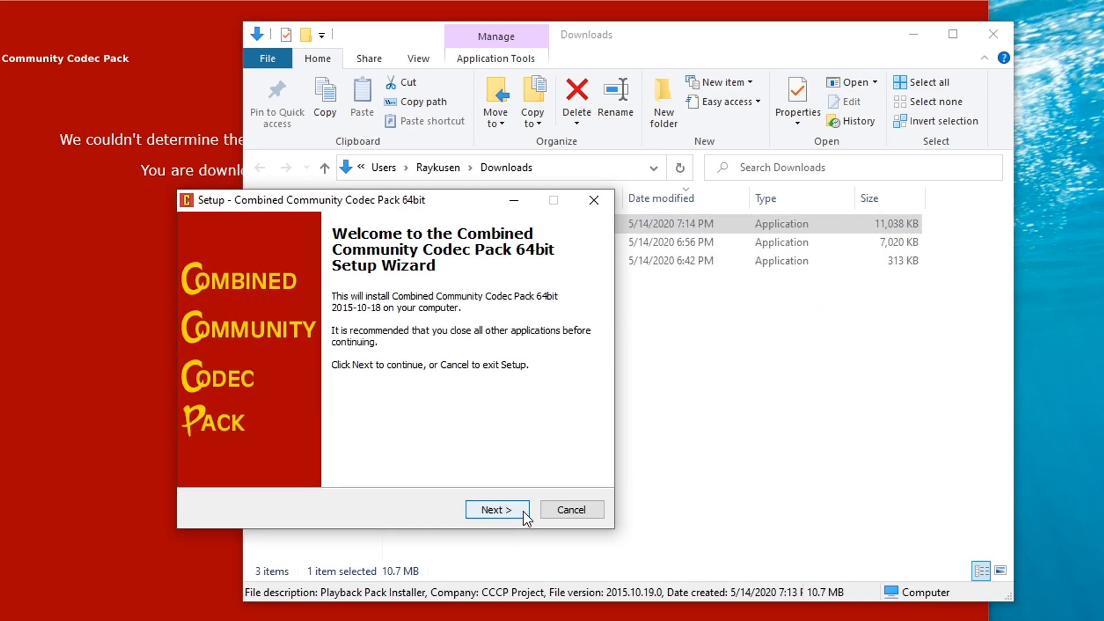
pyautogui.click(523, 511)
pyautogui.click(524, 511)
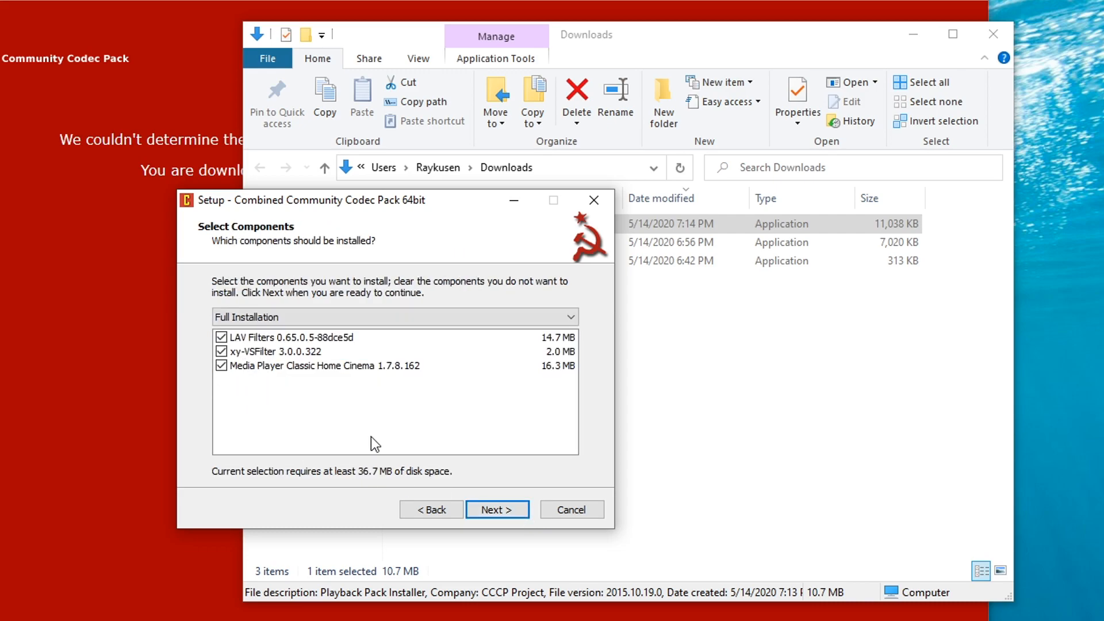
pyautogui.click(521, 512)
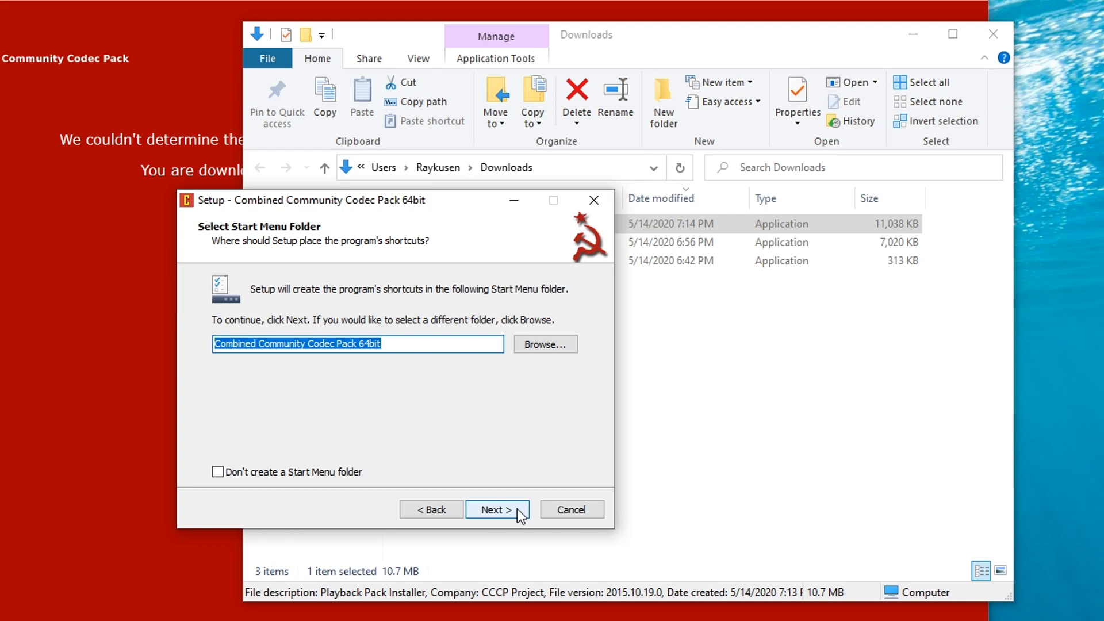
pyautogui.click(521, 511)
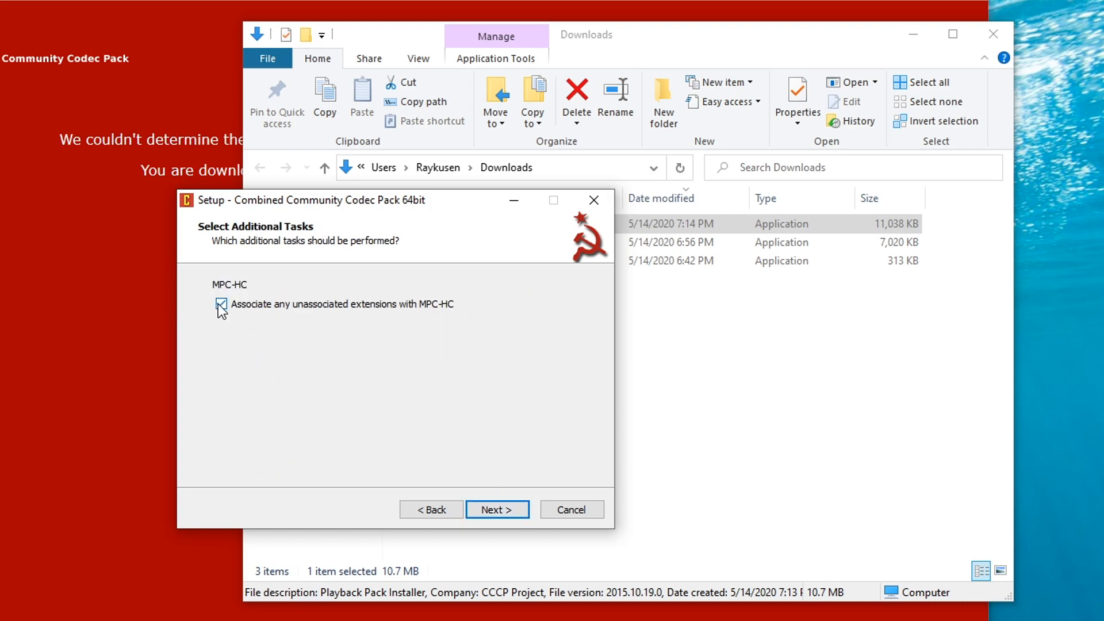
pyautogui.click(520, 512)
pyautogui.click(517, 506)
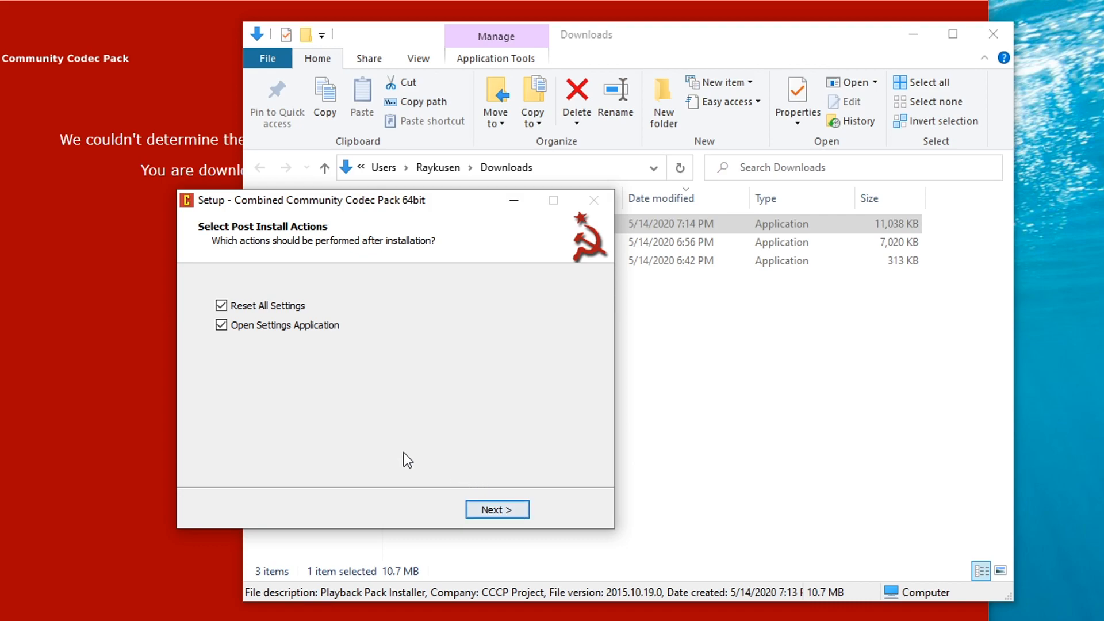
# Step: Finish the CCCP setup with Reset All Settings and Open Settings Application enabled, and accept the default CCCP Settings
pyautogui.click(528, 509)
pyautogui.click(527, 509)
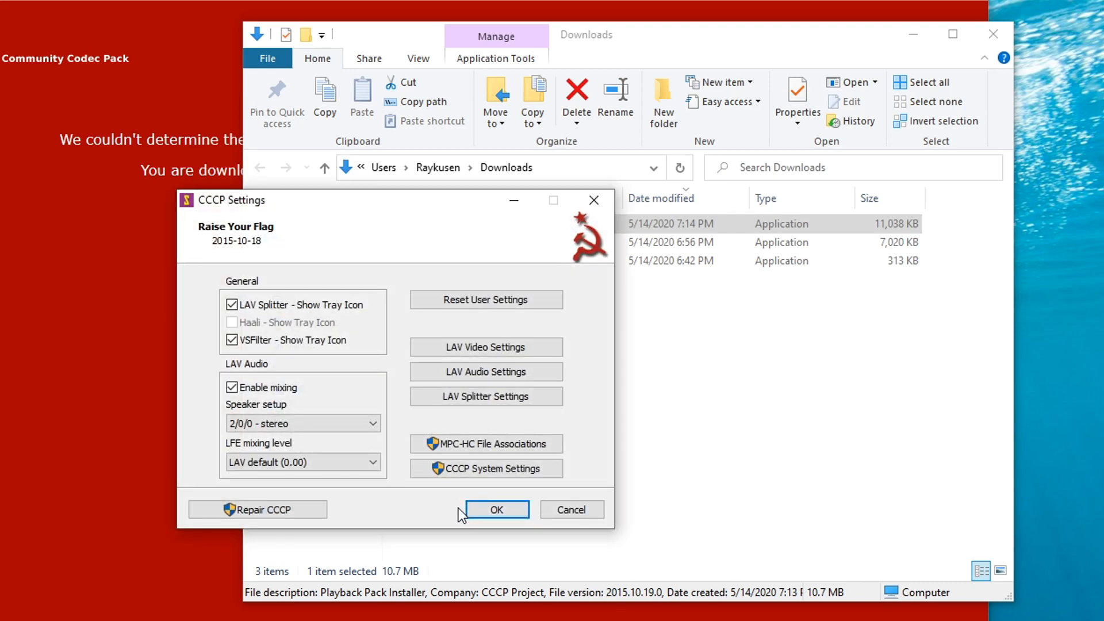
pyautogui.click(504, 510)
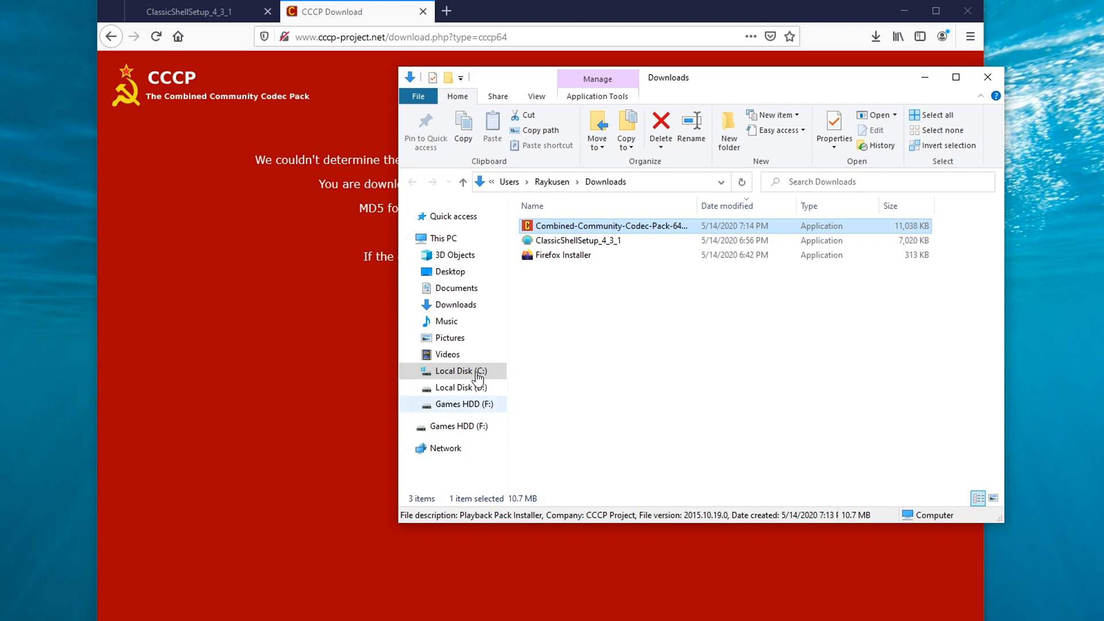
# Step: Search Google for "microsoft visual c++" in a new Firefox tab and open the Microsoft Support page with the latest supported Visual C++ downloads
pyautogui.click(447, 11)
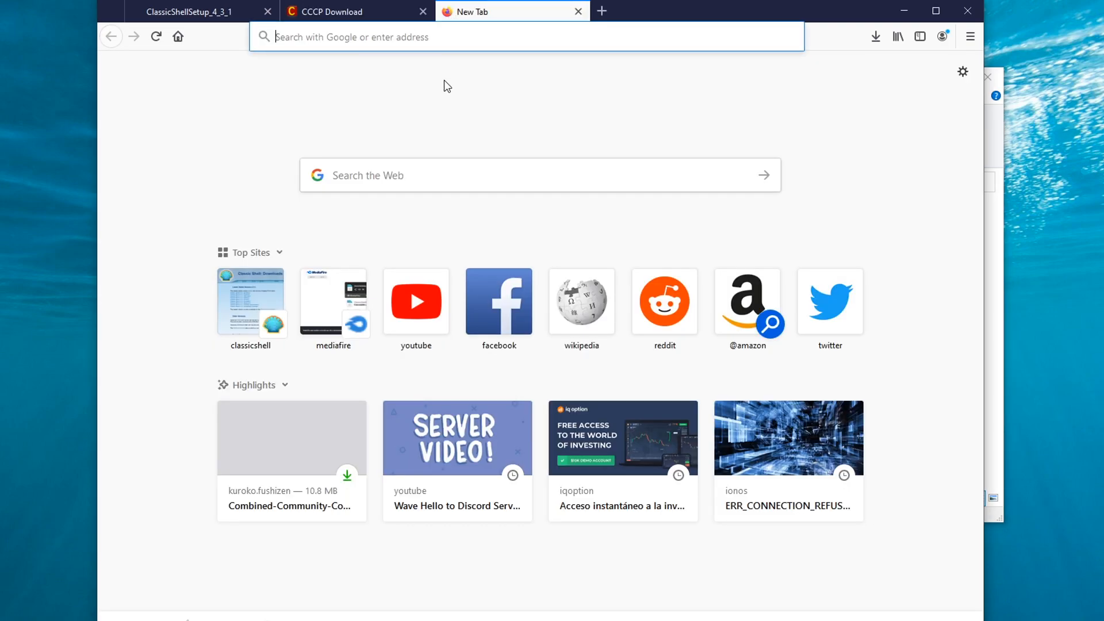
pyautogui.click(398, 39)
pyautogui.write('google.com')
pyautogui.press('Return')
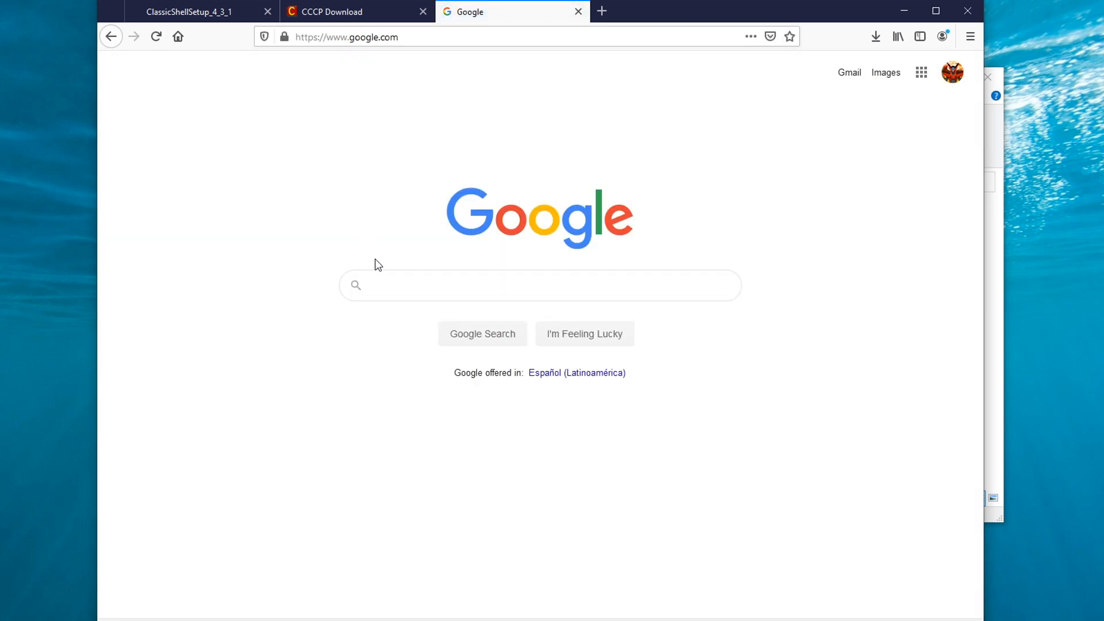
pyautogui.write('microsoft visual c')
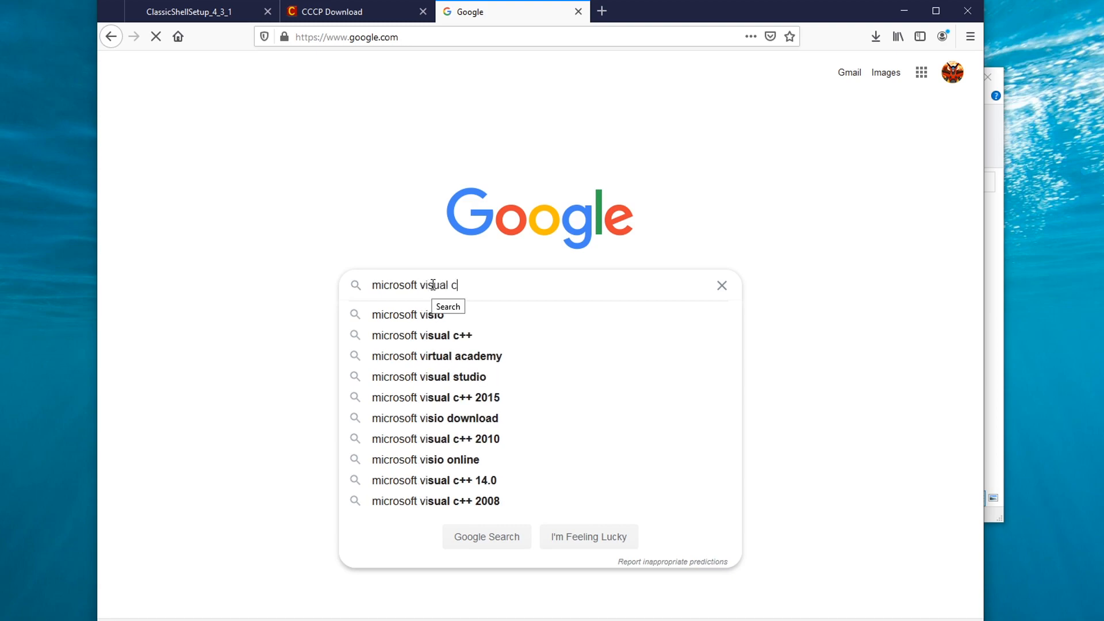
pyautogui.write('++')
pyautogui.press('Escape')
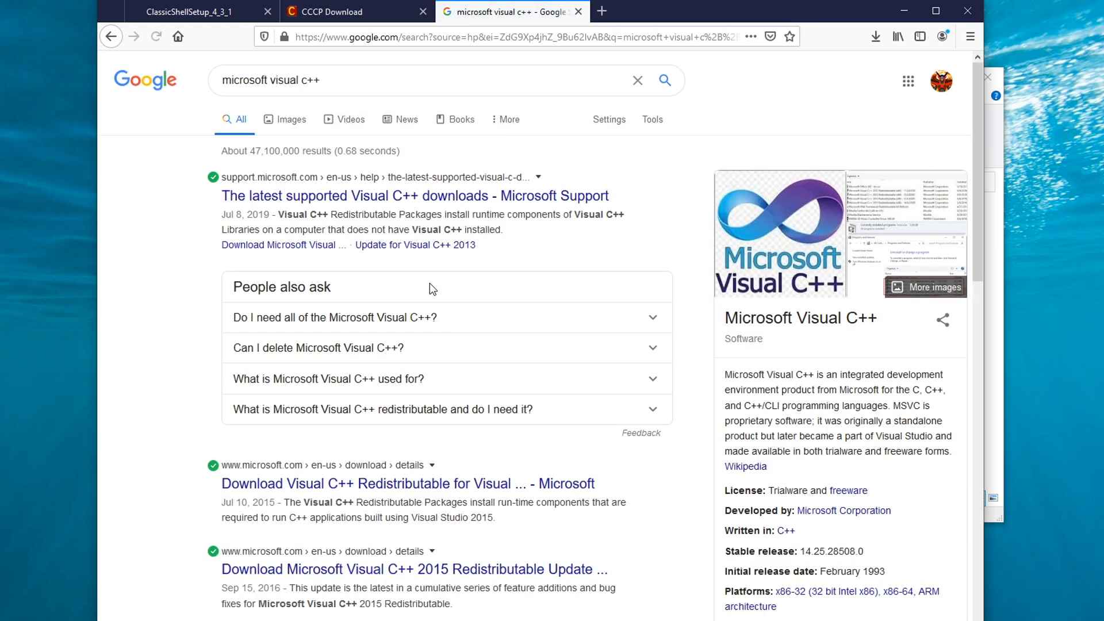
pyautogui.click(305, 198)
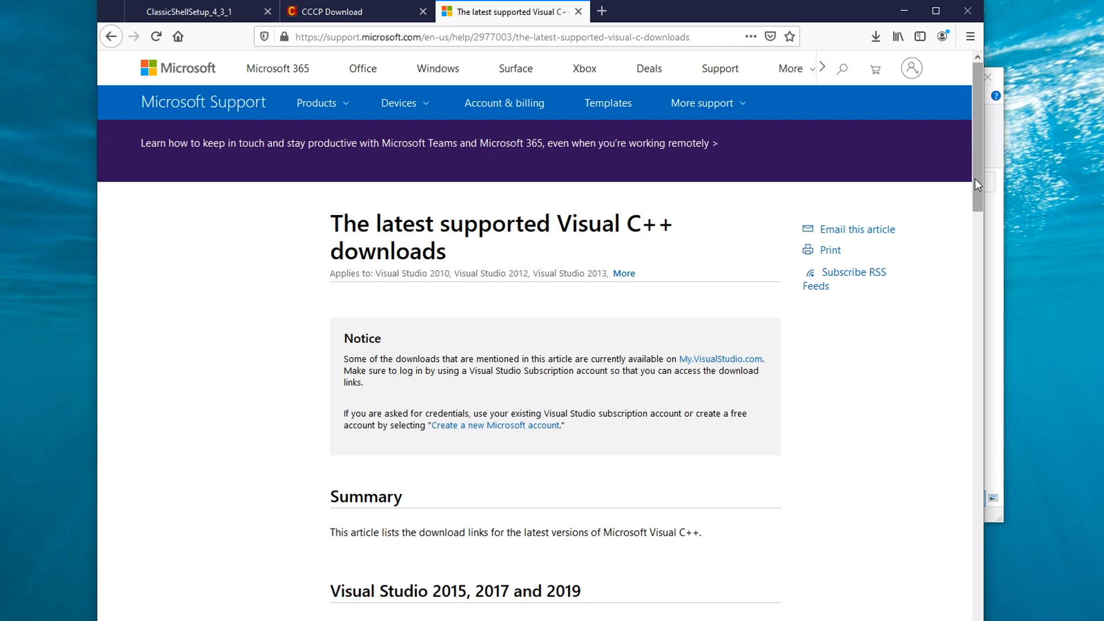
# Step: Look through the Visual C++ redistributable downloads offered for each Visual Studio version on the support page
pyautogui.moveTo(977, 164); pyautogui.dragTo(982, 226)
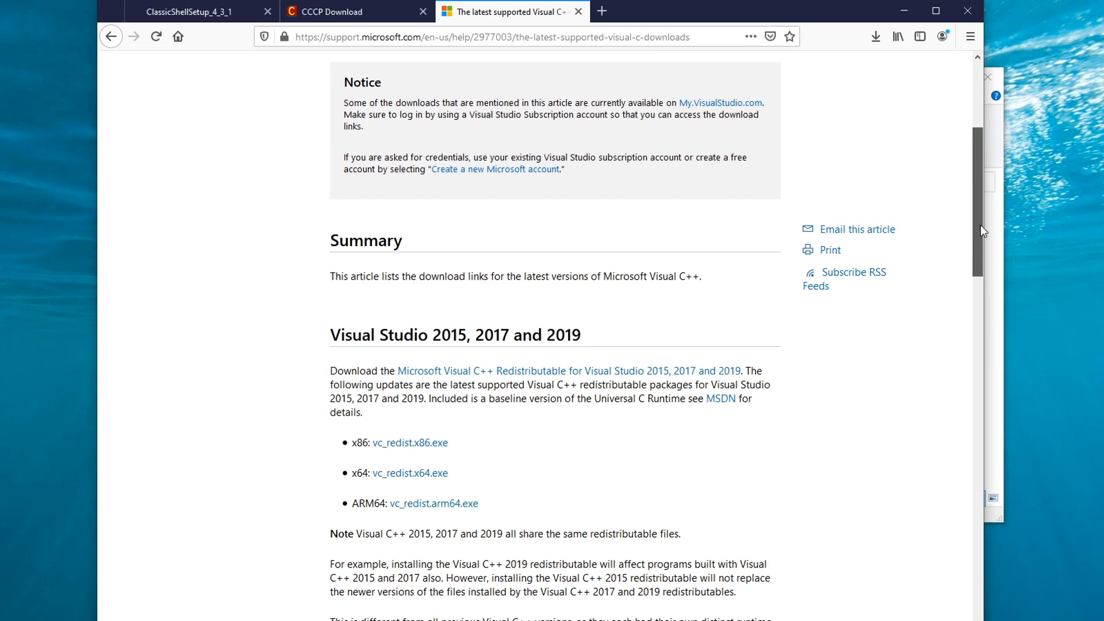
pyautogui.moveTo(978, 256); pyautogui.dragTo(924, 335)
pyautogui.scroll(-3, 490, 383)
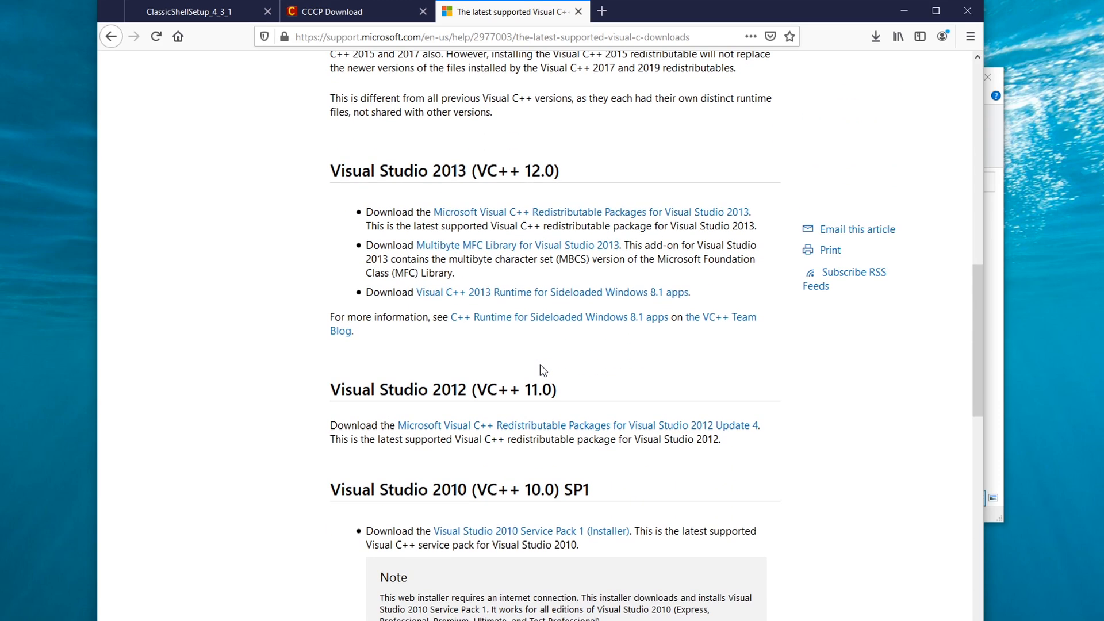
pyautogui.scroll(-3, 448, 397)
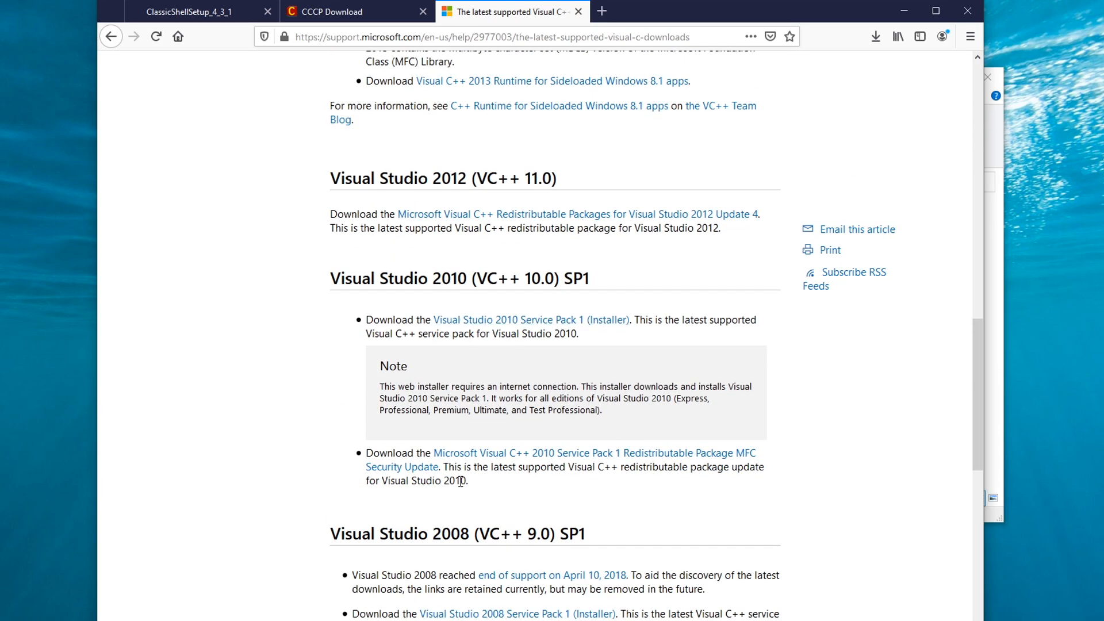
pyautogui.scroll(-3, 452, 345)
pyautogui.scroll(-3, 489, 405)
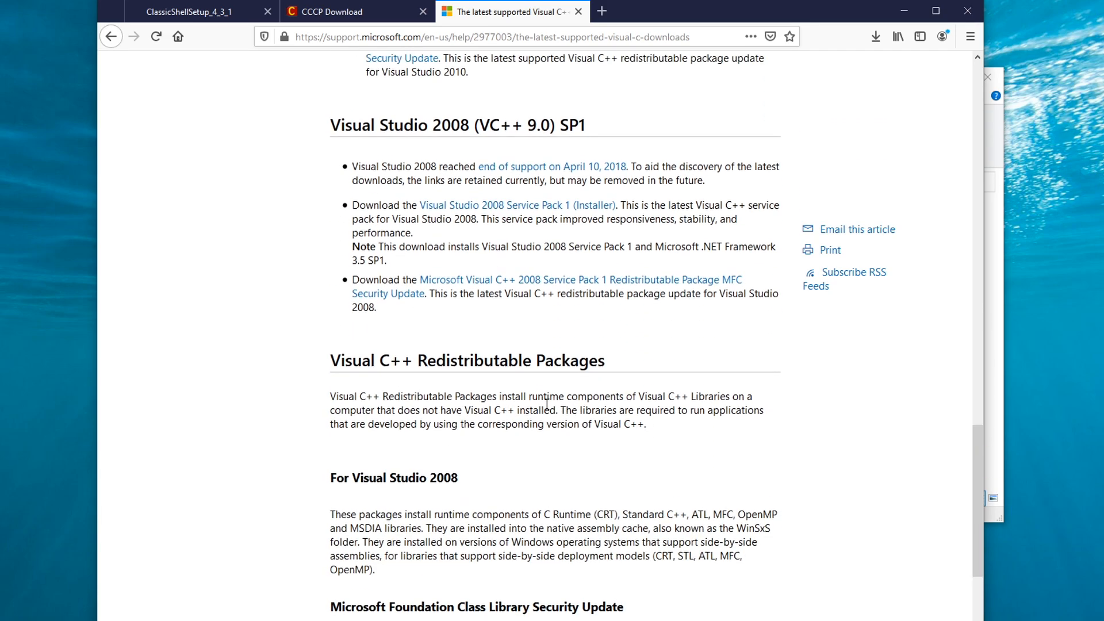
pyautogui.scroll(7, 547, 405)
pyautogui.scroll(10, 547, 404)
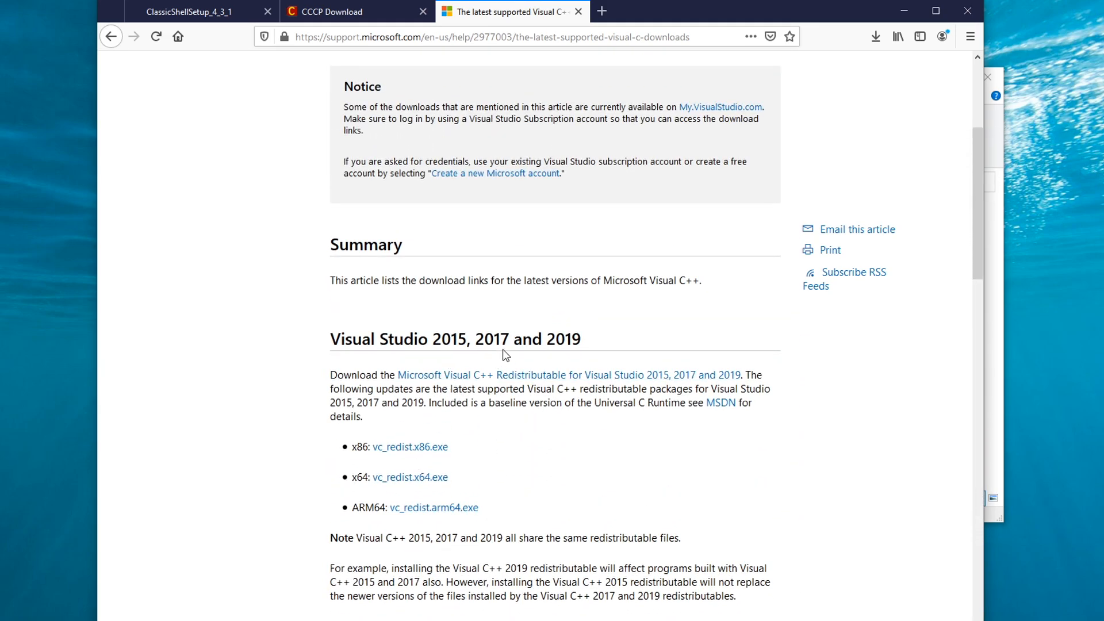
# Step: Download and save vc_redist.x64.exe for Visual Studio 2015, 2017 and 2019, and open its containing folder
pyautogui.click(434, 479)
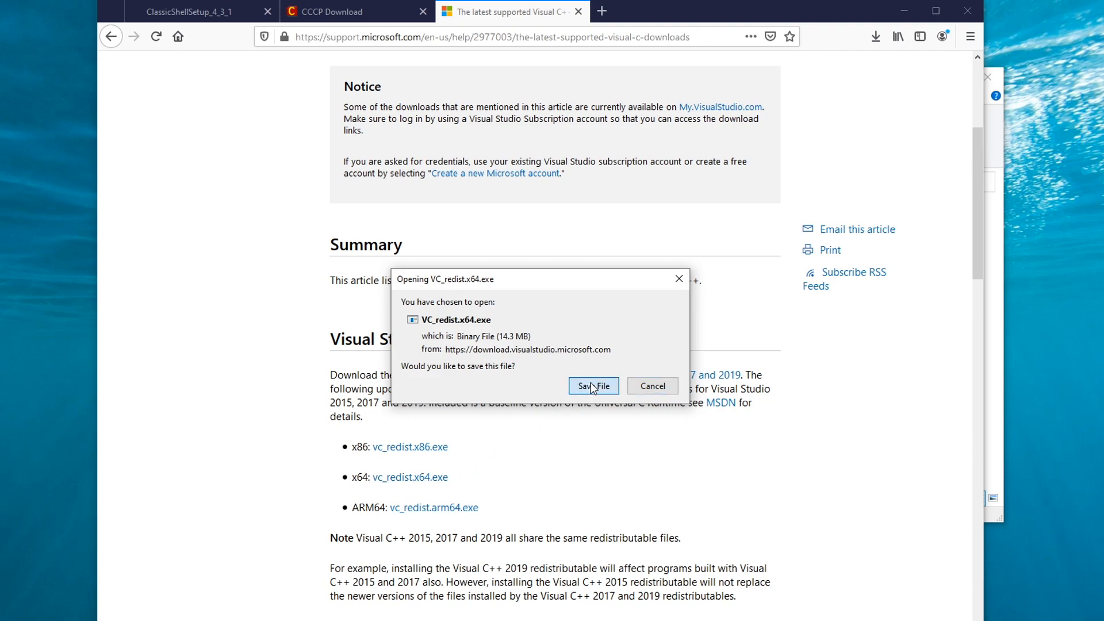
pyautogui.click(592, 384)
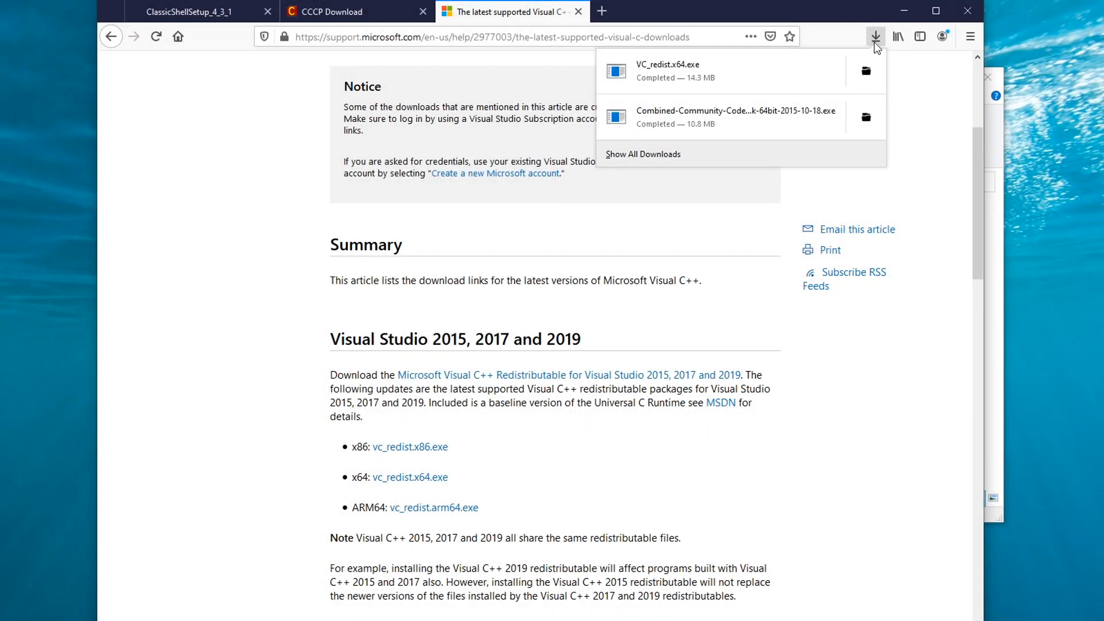
pyautogui.click(866, 70)
# Step: Open the VC_redist.x64 installer from the Downloads folder and close its setup window without repairing or uninstalling
pyautogui.doubleClick(594, 225)
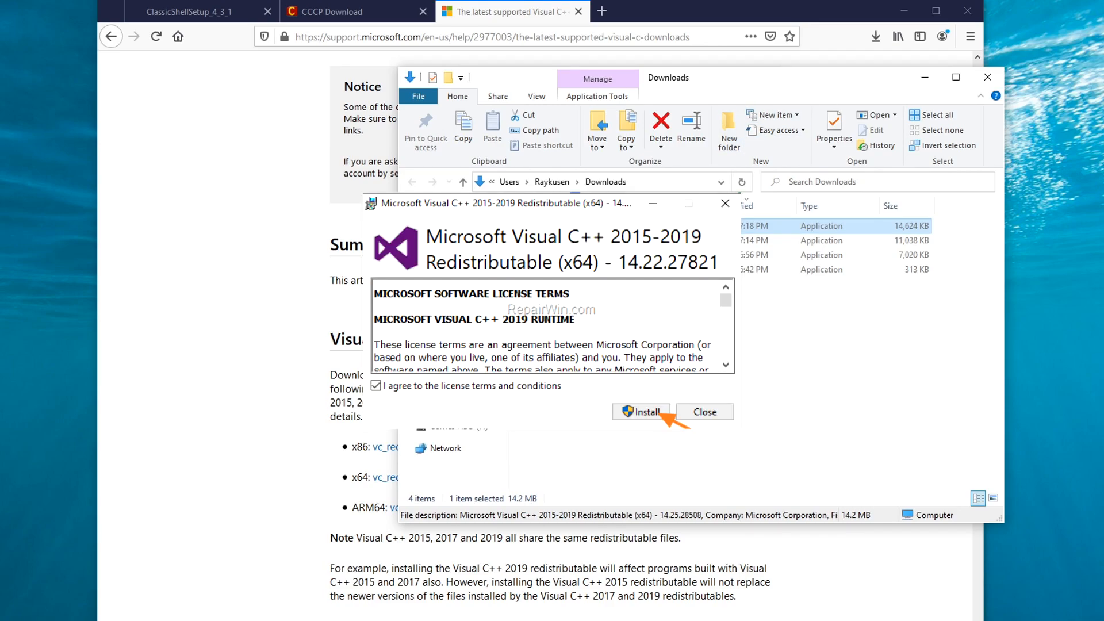
pyautogui.rightClick(570, 227)
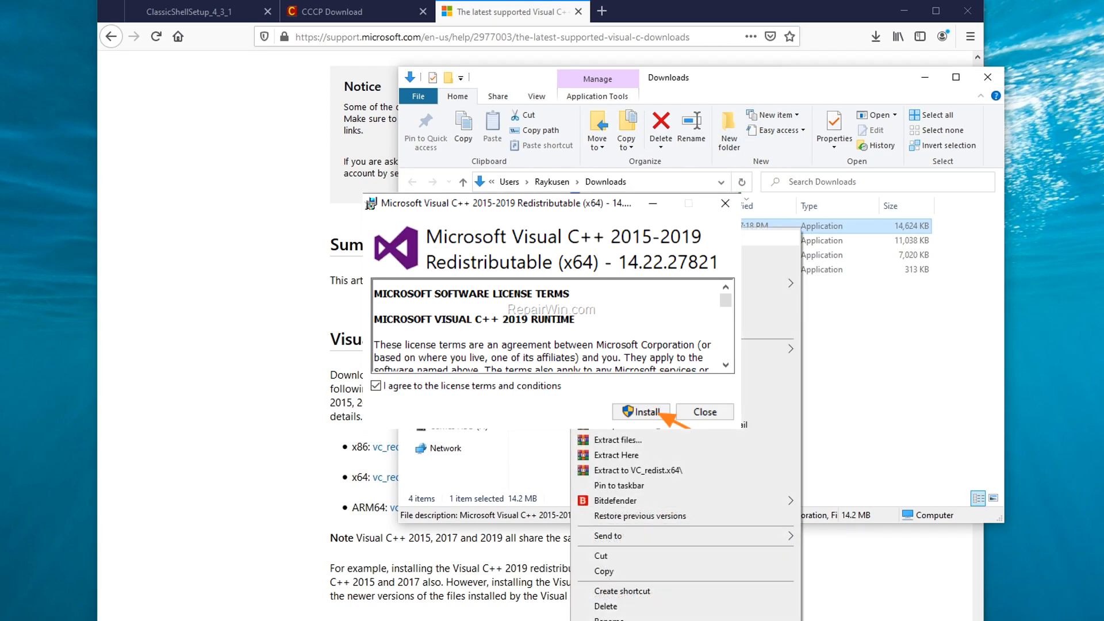
pyautogui.click(604, 237)
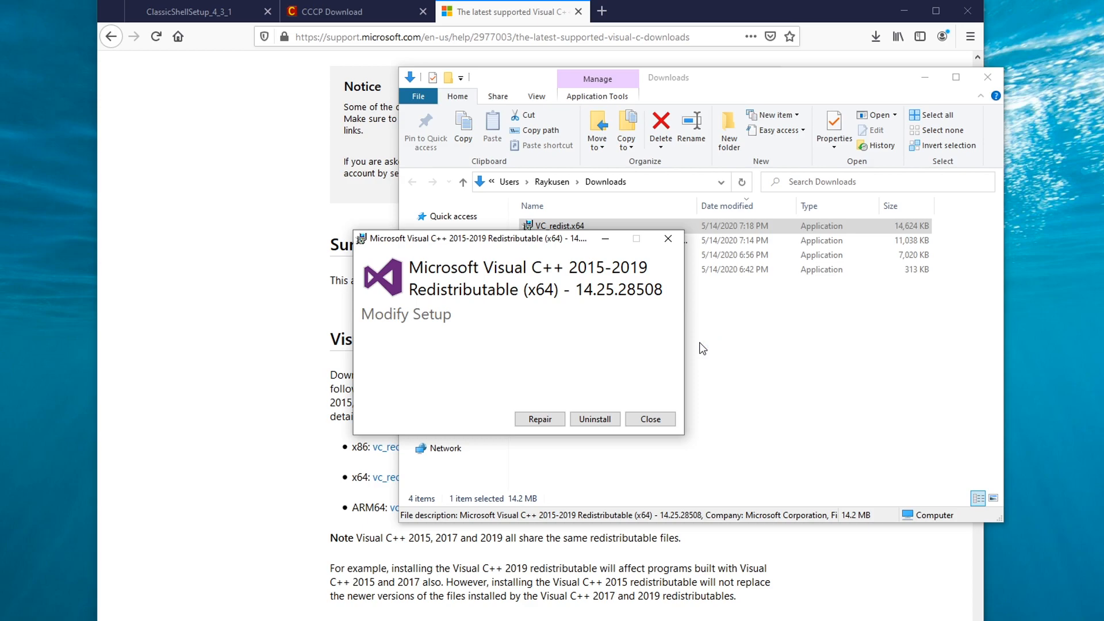
pyautogui.click(661, 420)
pyautogui.click(584, 387)
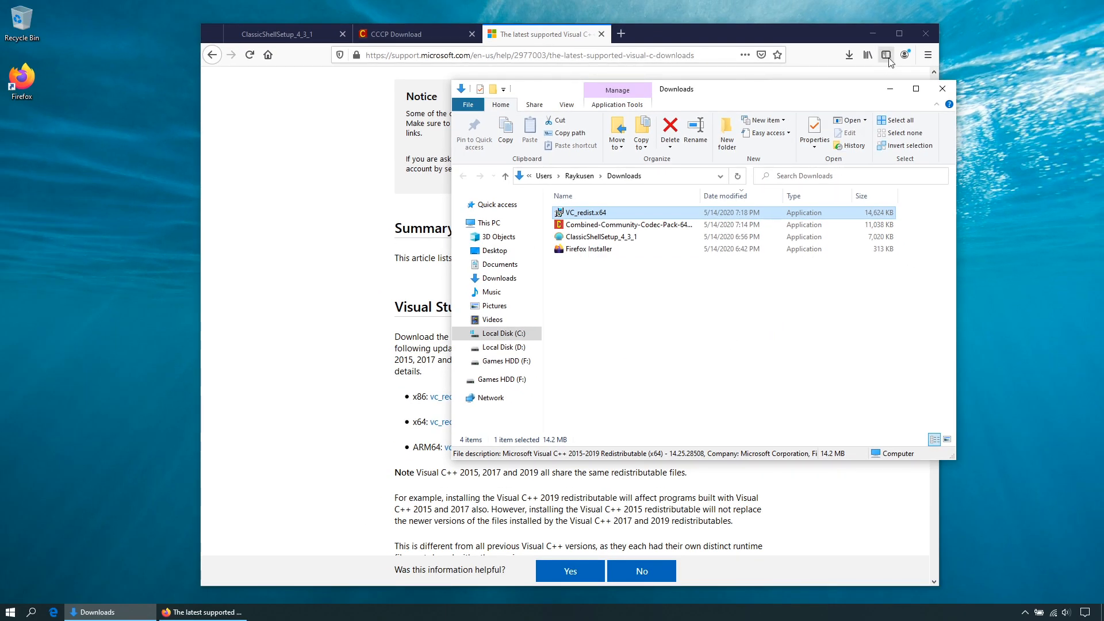
# Step: Close the Downloads window and exit Firefox with all its tabs
pyautogui.click(938, 90)
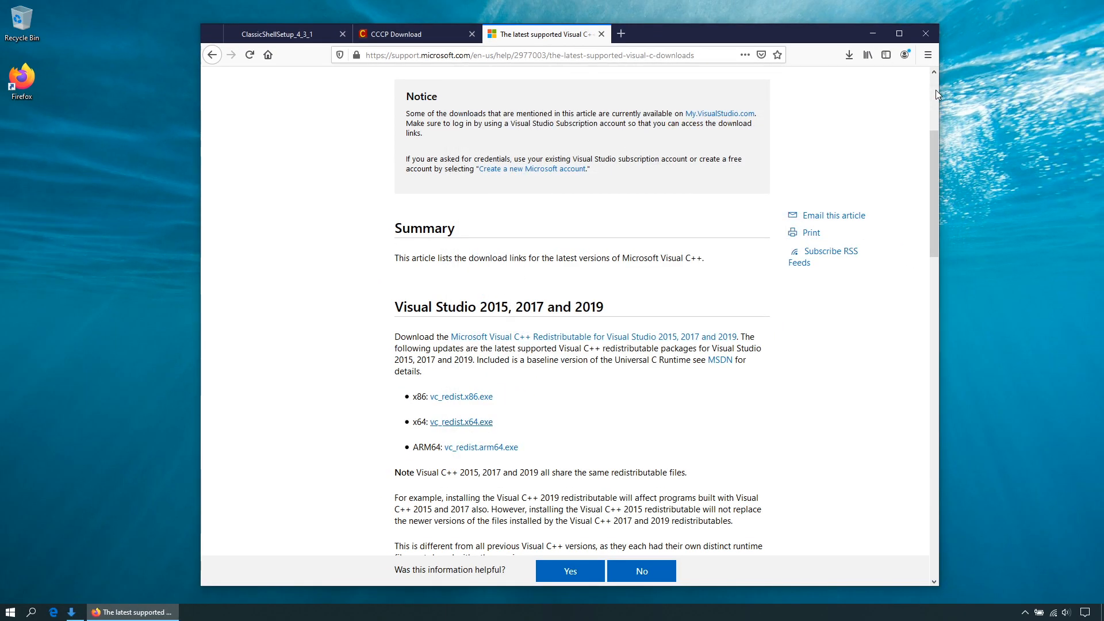
pyautogui.click(926, 33)
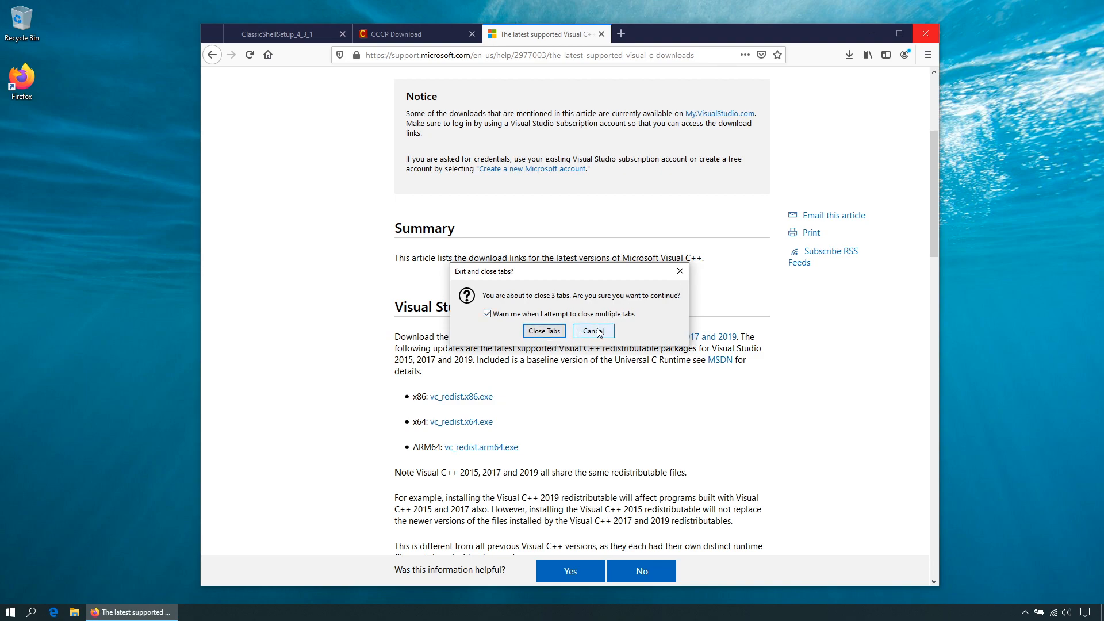
pyautogui.click(554, 337)
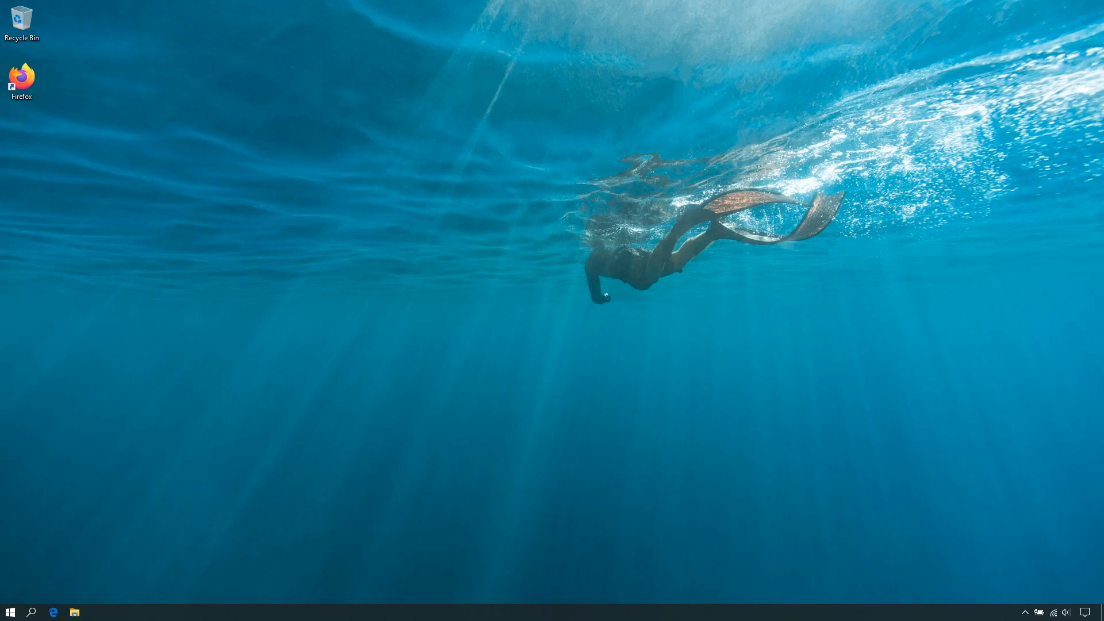
# Step: Search Windows for "create a restore point" and open the matching Control Panel entry
pyautogui.click(31, 612)
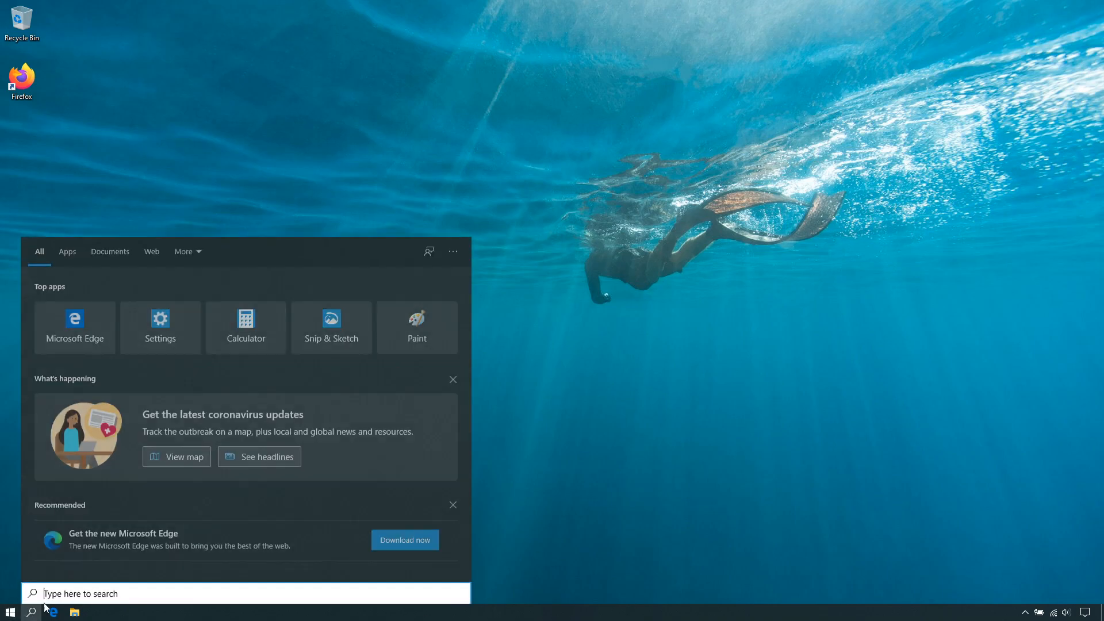
pyautogui.write('create ')
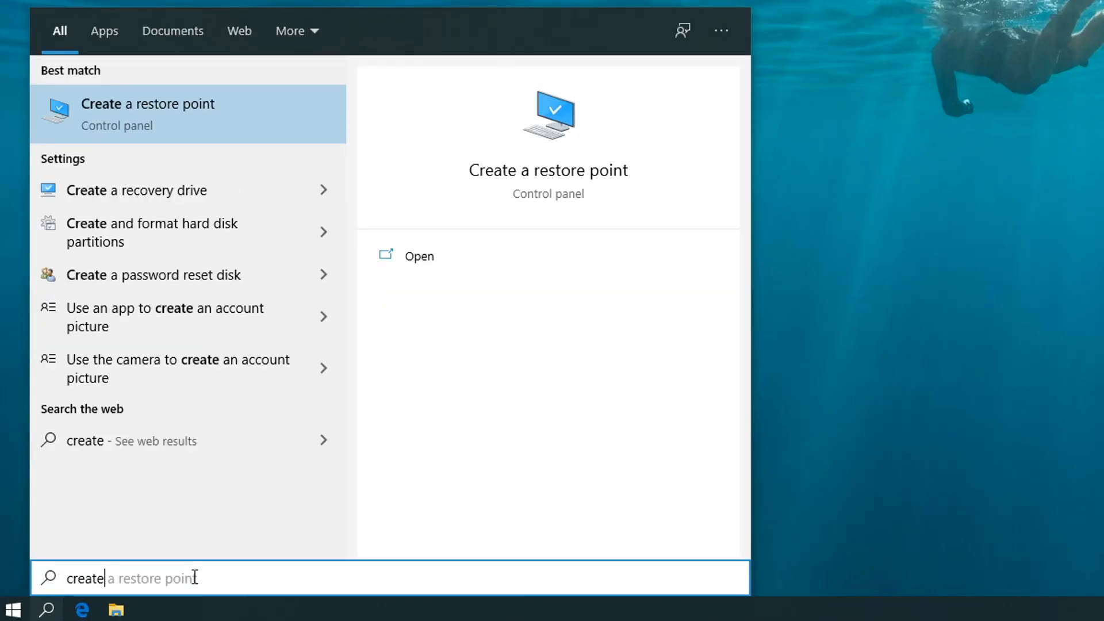
pyautogui.write('a restore poiu')
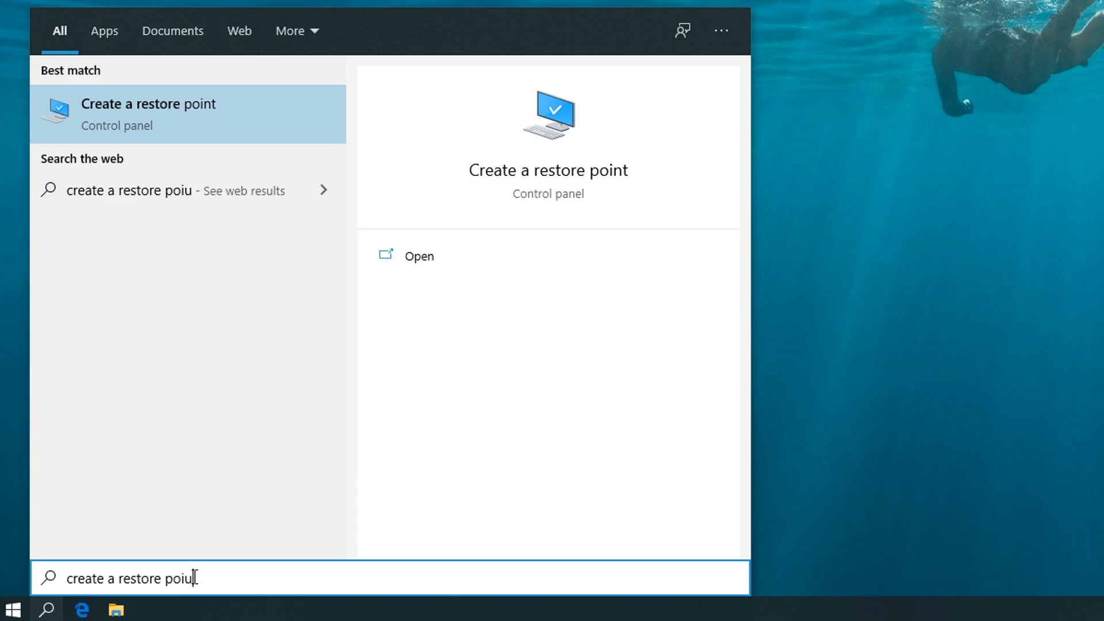
pyautogui.press('BackSpace')
pyautogui.write('nt')
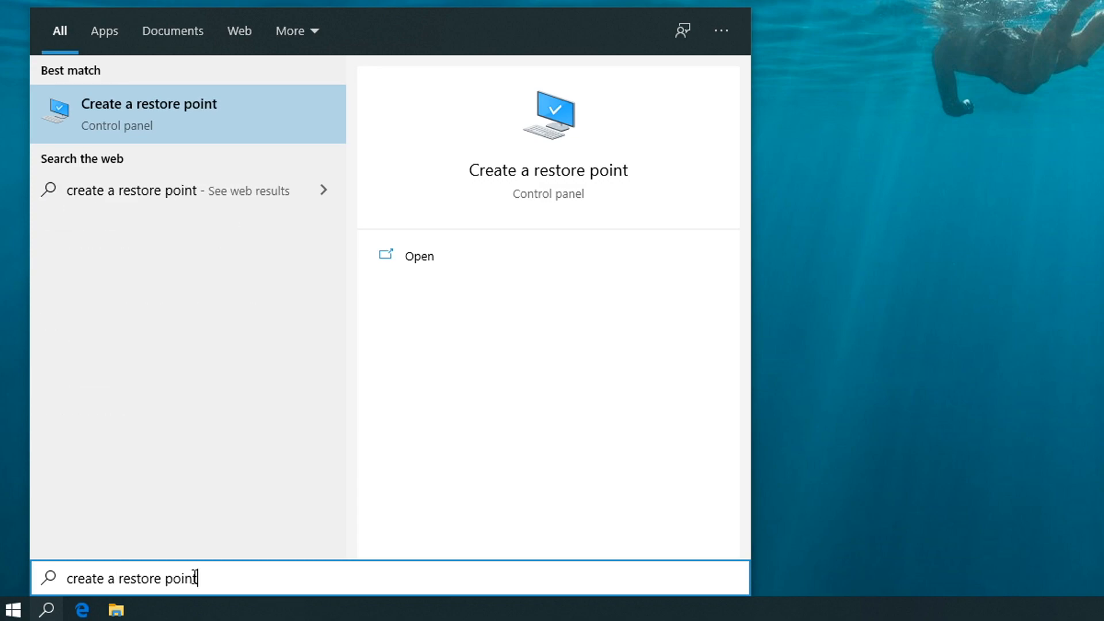
pyautogui.click(248, 119)
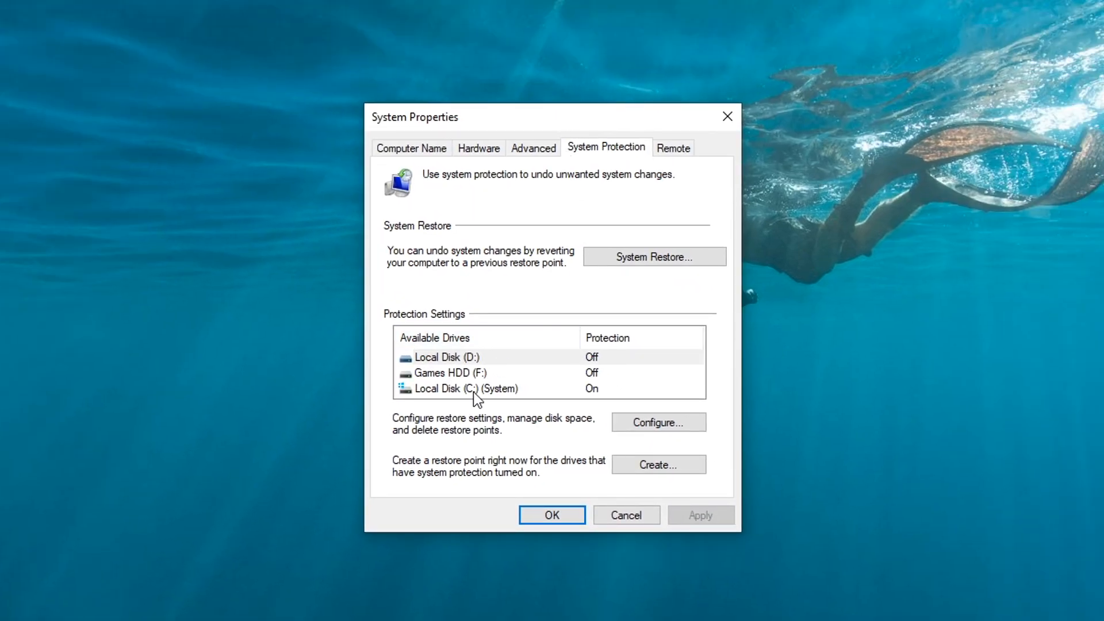
# Step: Review the restore settings and disk space usage of Local Disk (C:), and cancel without changes
pyautogui.click(411, 390)
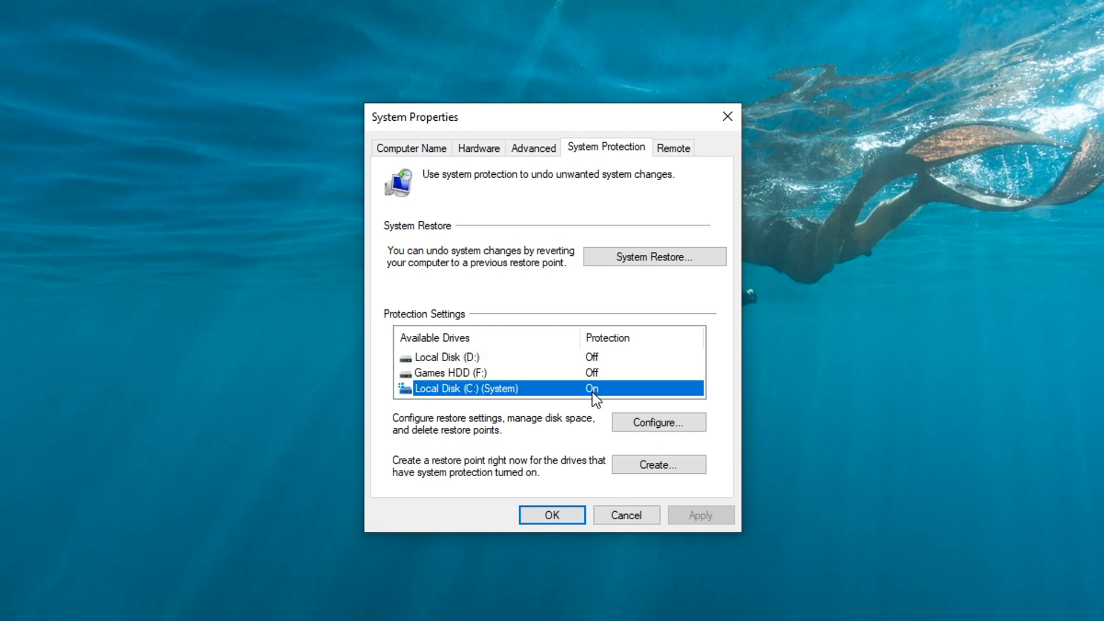
pyautogui.click(695, 420)
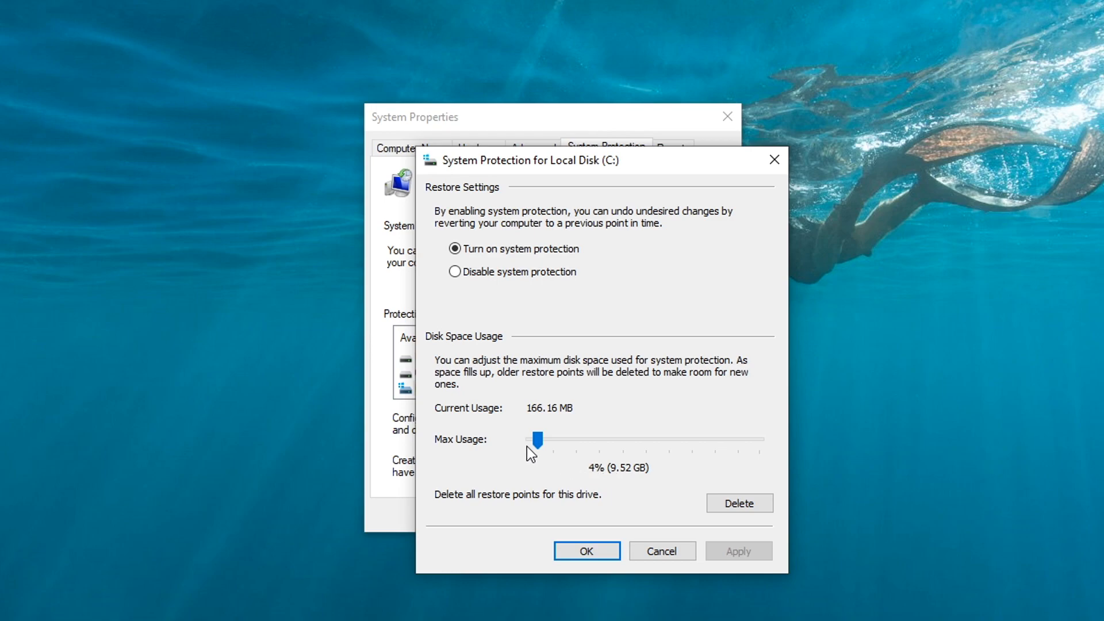
pyautogui.click(685, 551)
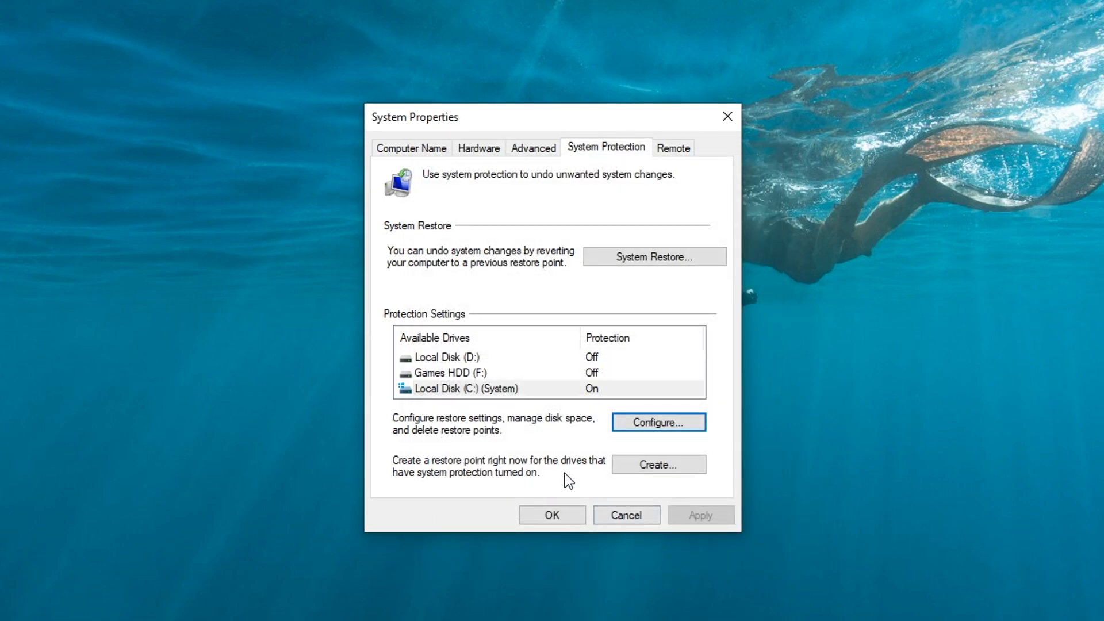
# Step: Start creating a restore point with the description "any name" and cancel it
pyautogui.click(675, 467)
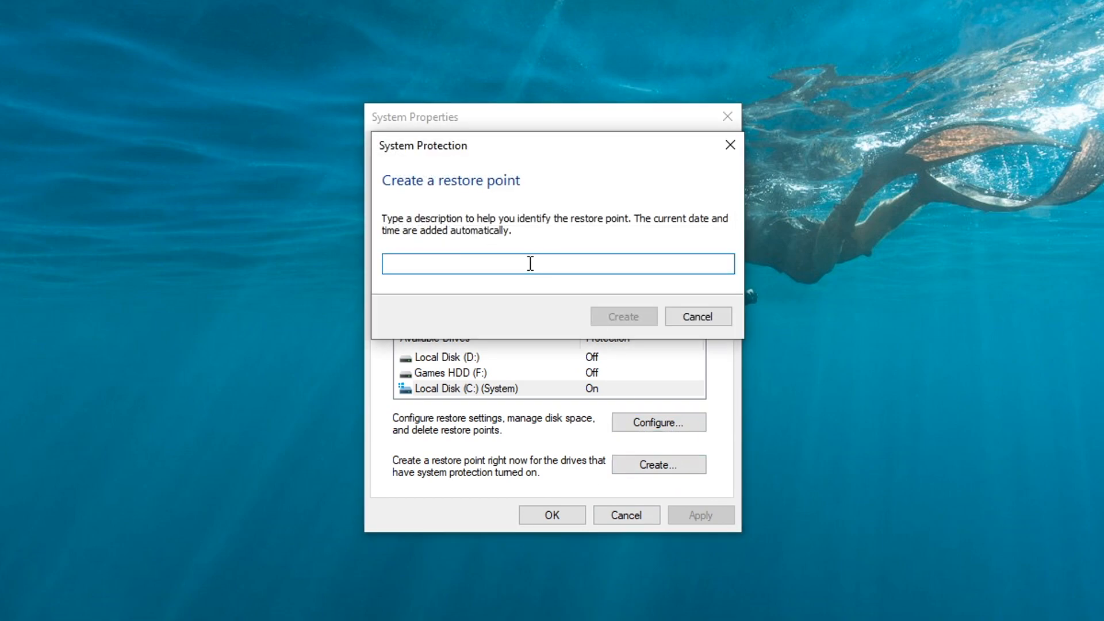
pyautogui.write('any name')
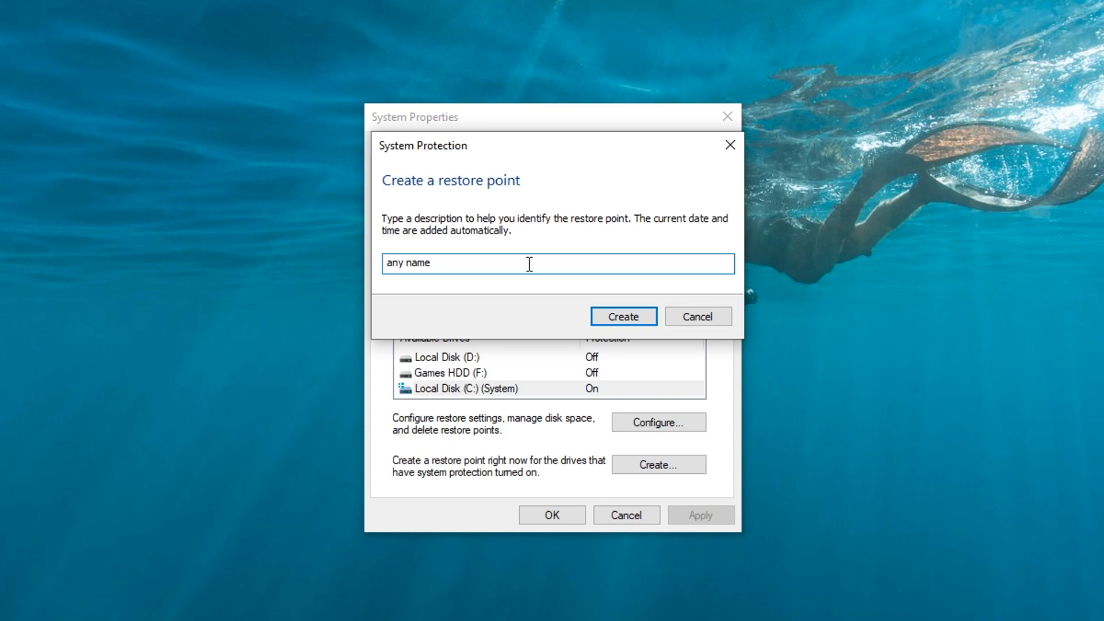
pyautogui.click(707, 318)
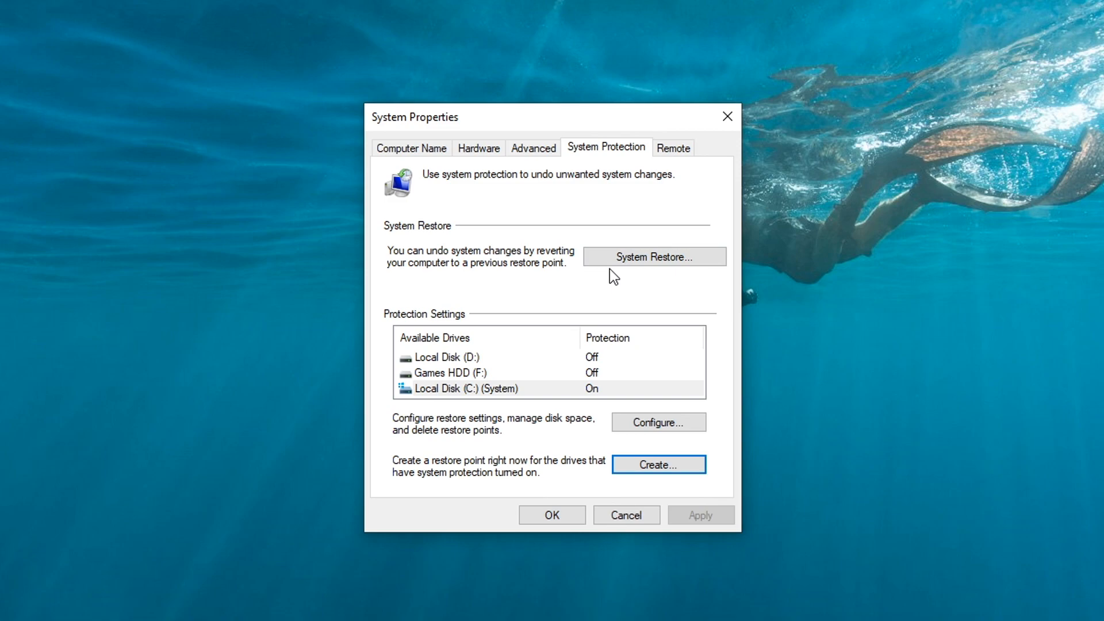
# Step: Walk through System Restore with the "Removed Classic Shell" restore point up to the confirmation page, and close it without restoring
pyautogui.click(709, 258)
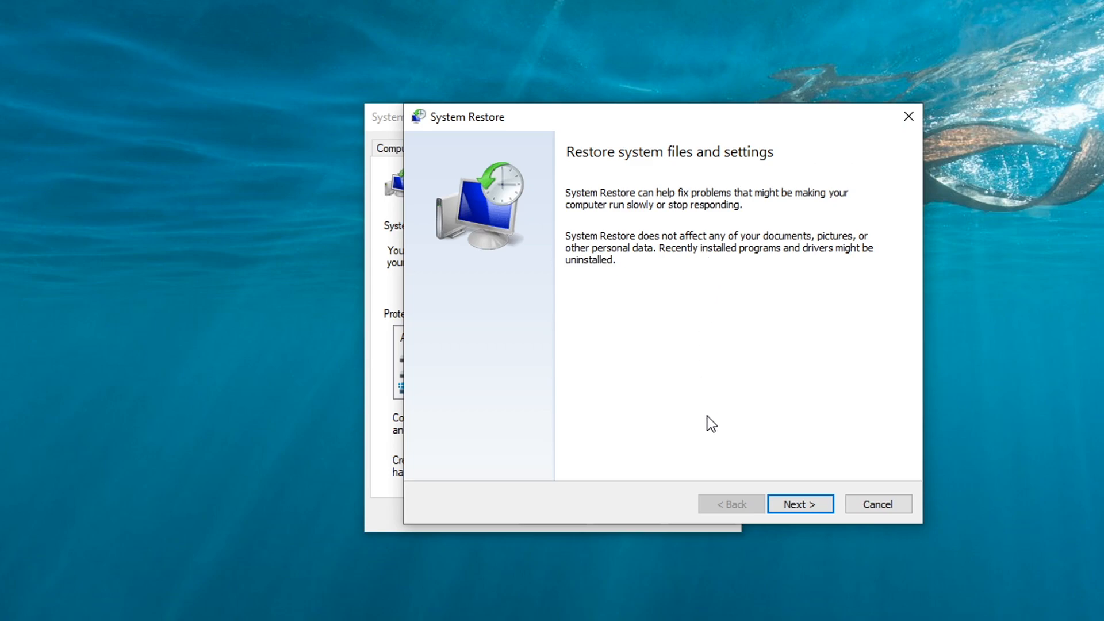
pyautogui.click(826, 504)
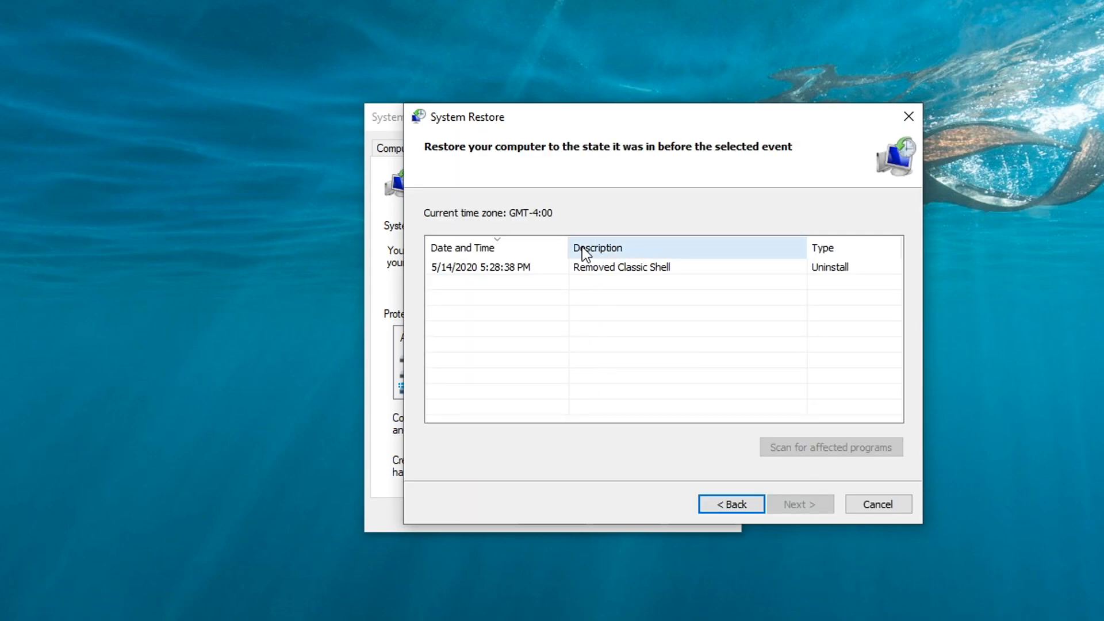
pyautogui.click(648, 272)
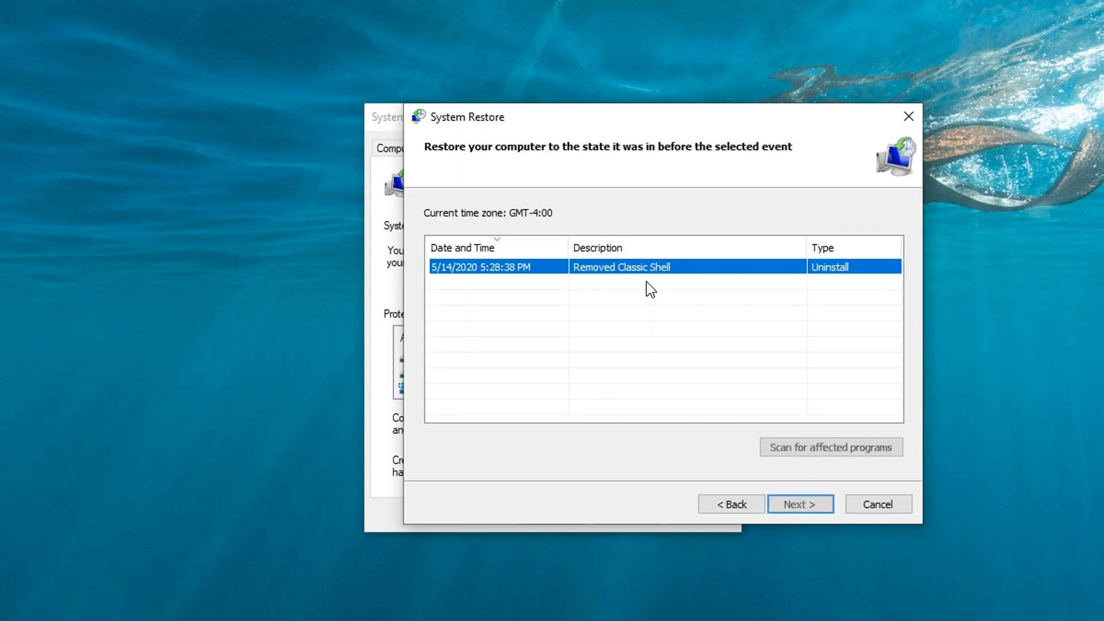
pyautogui.click(813, 504)
pyautogui.click(681, 328)
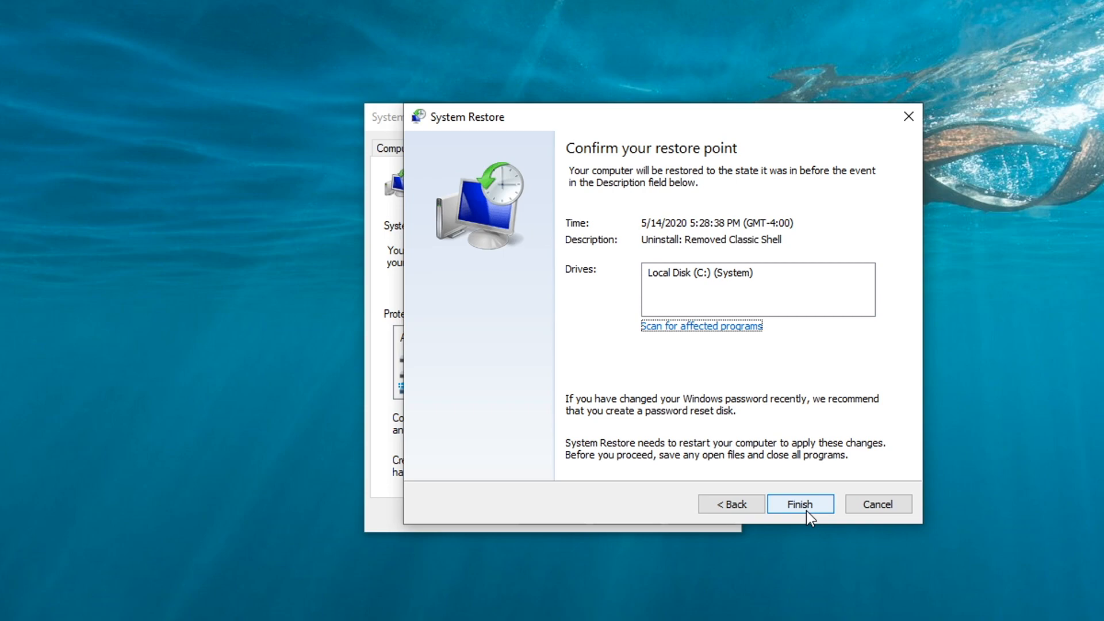
pyautogui.click(910, 117)
pyautogui.click(595, 182)
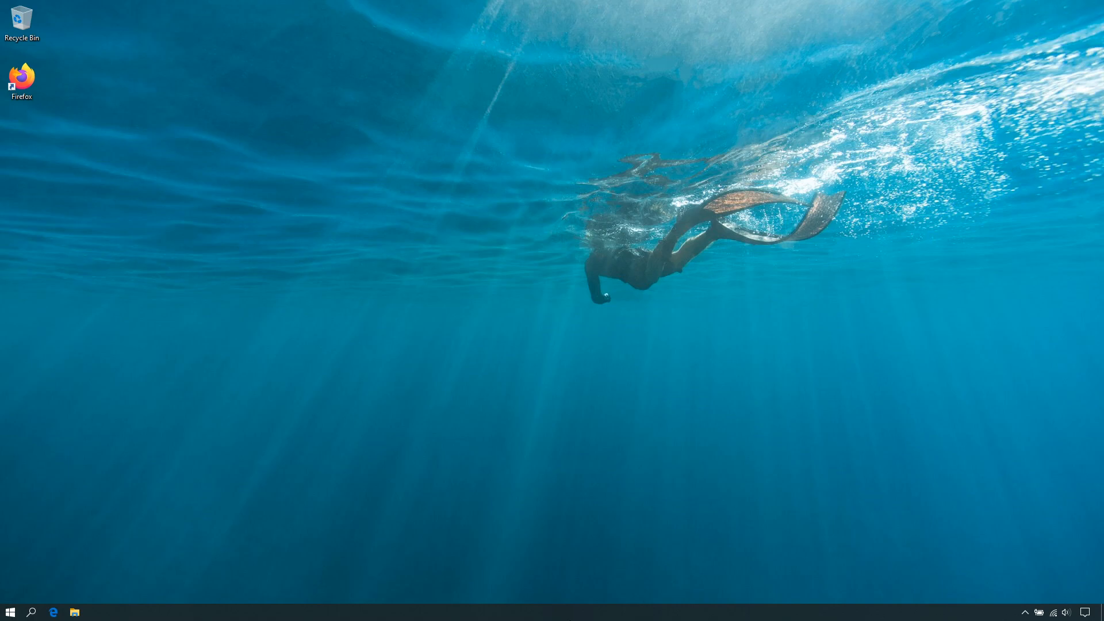
# Step: Open Task Manager in its detailed view and launch the Services console from its list of services
pyautogui.rightClick(628, 613)
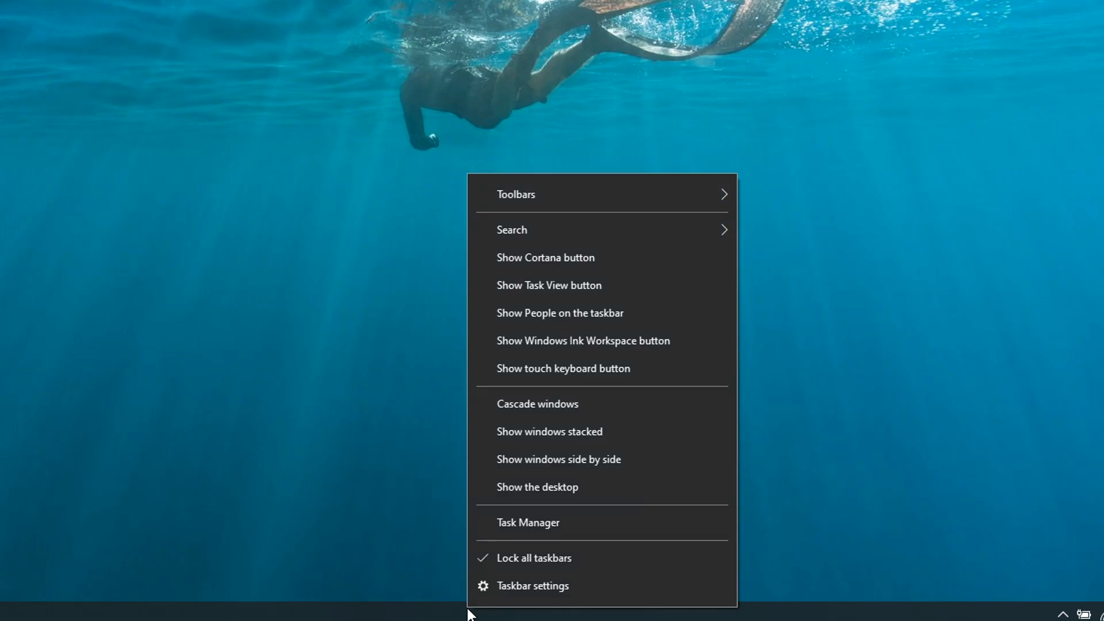
pyautogui.click(566, 529)
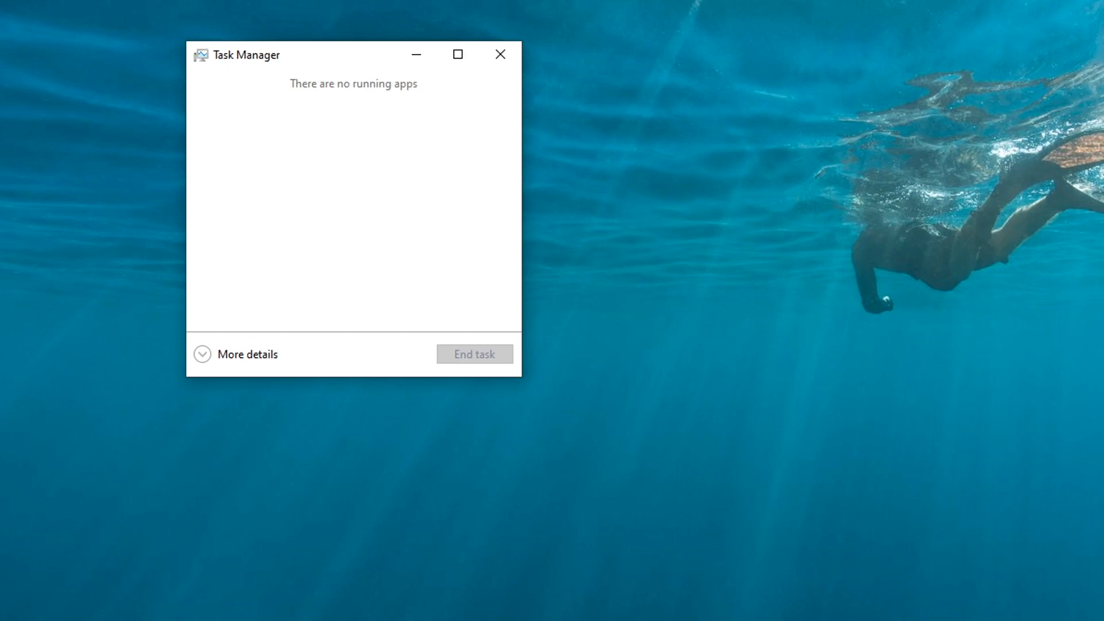
pyautogui.click(208, 357)
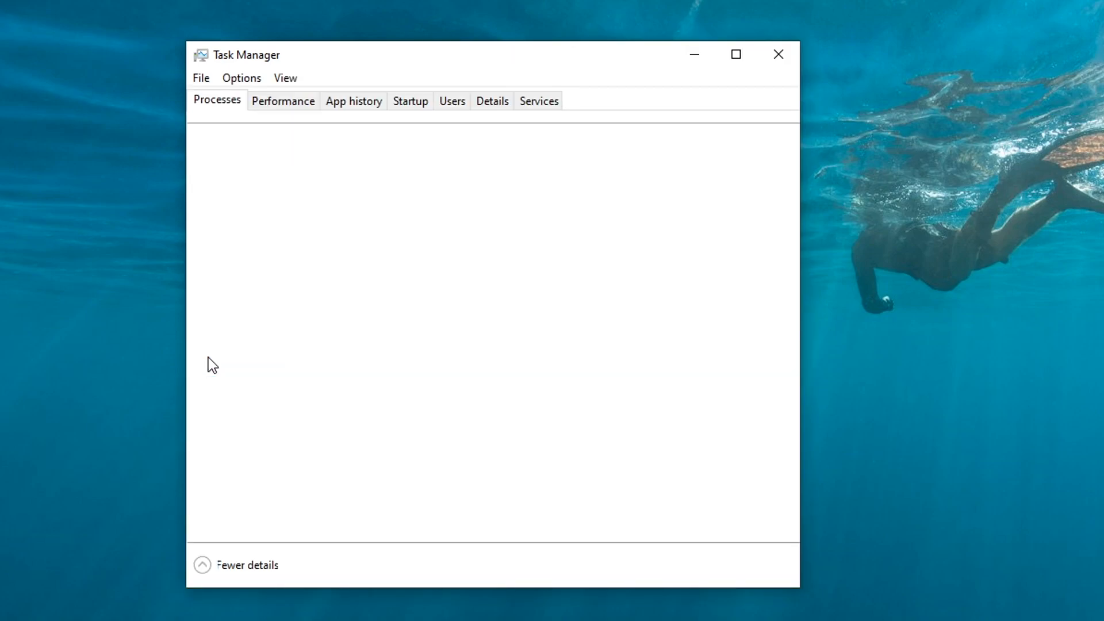
pyautogui.click(535, 101)
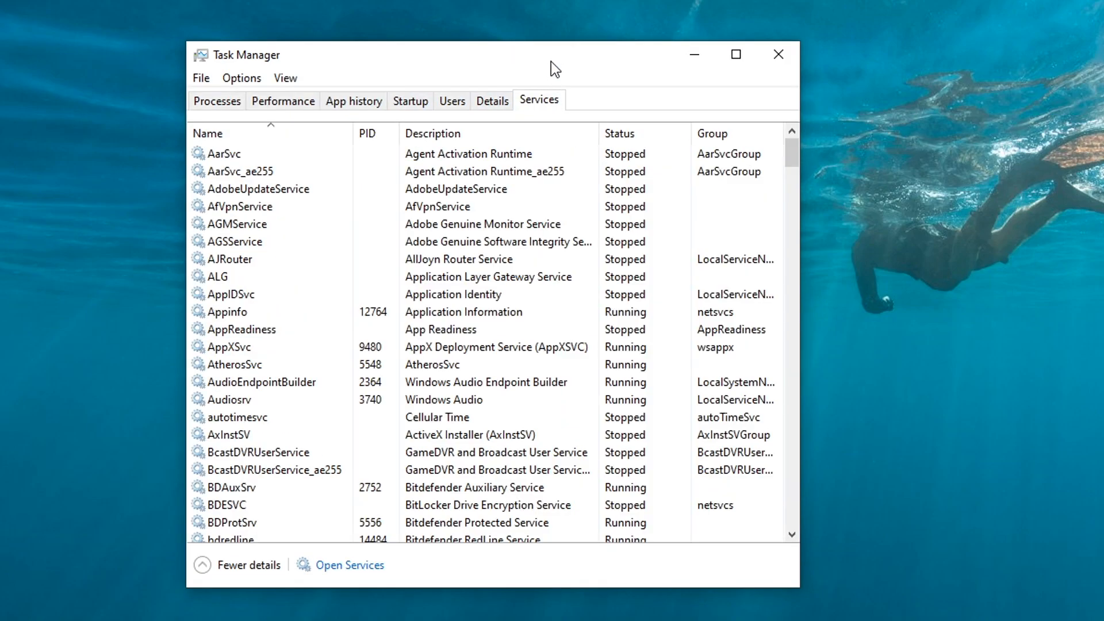
pyautogui.click(379, 567)
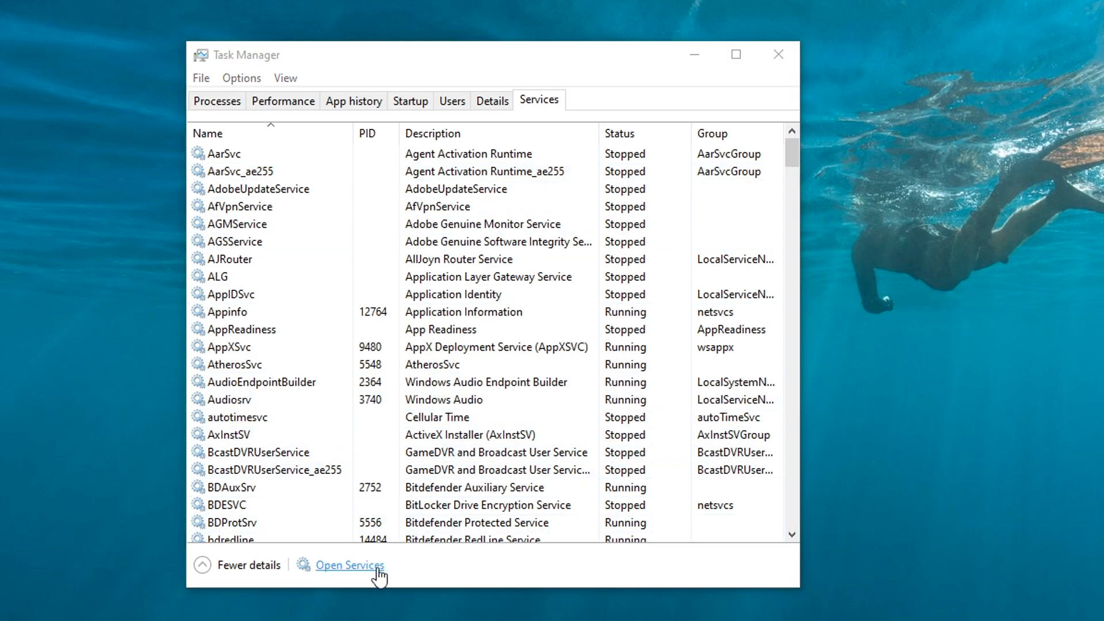
# Step: Find the Windows Update service in the Services console and open its properties
pyautogui.moveTo(294, 0); pyautogui.dragTo(472, 64)
pyautogui.moveTo(905, 177); pyautogui.dragTo(892, 521)
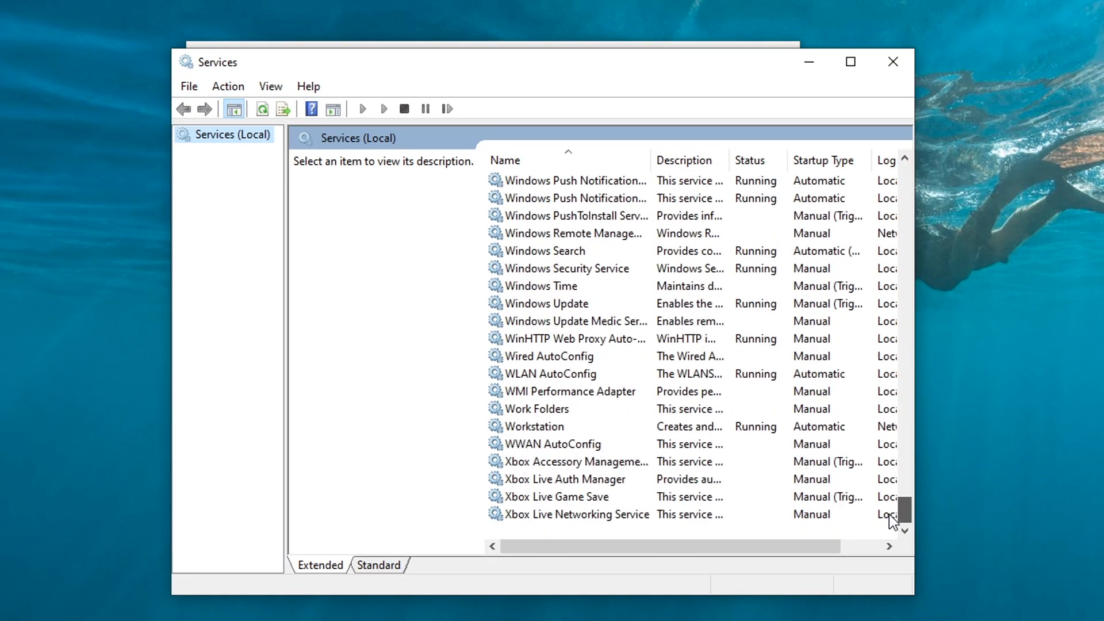
pyautogui.click(563, 303)
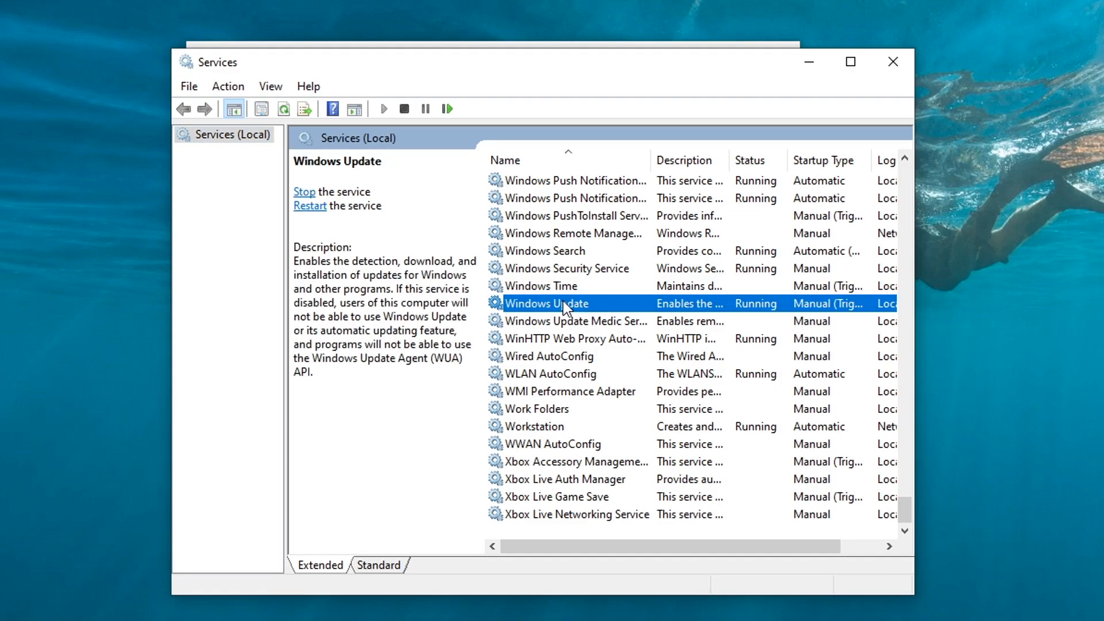
pyautogui.rightClick(564, 304)
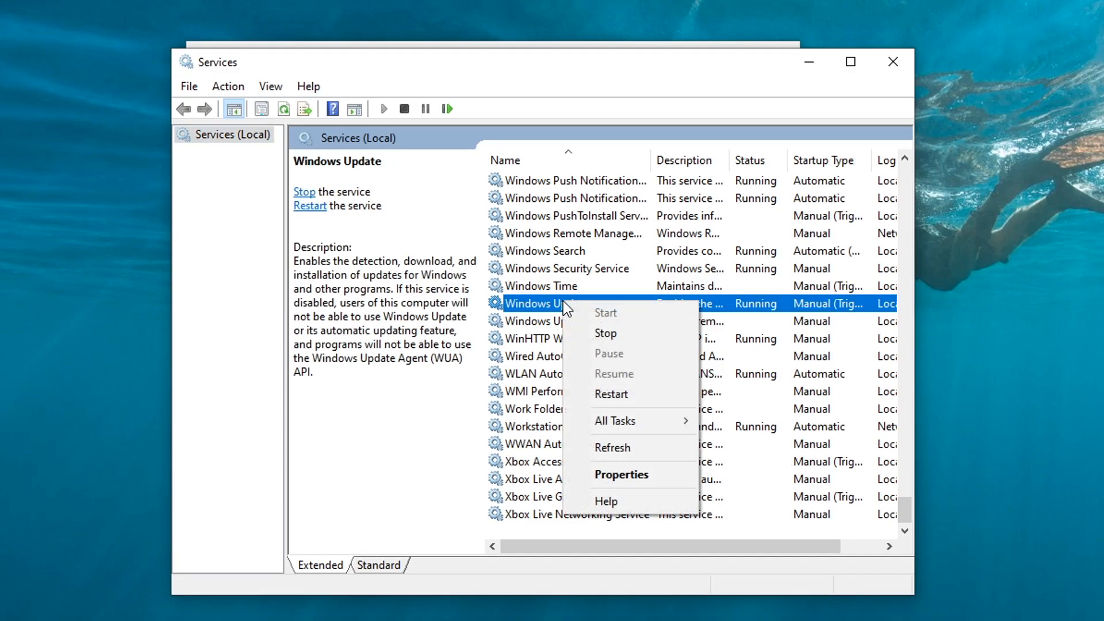
pyautogui.click(622, 475)
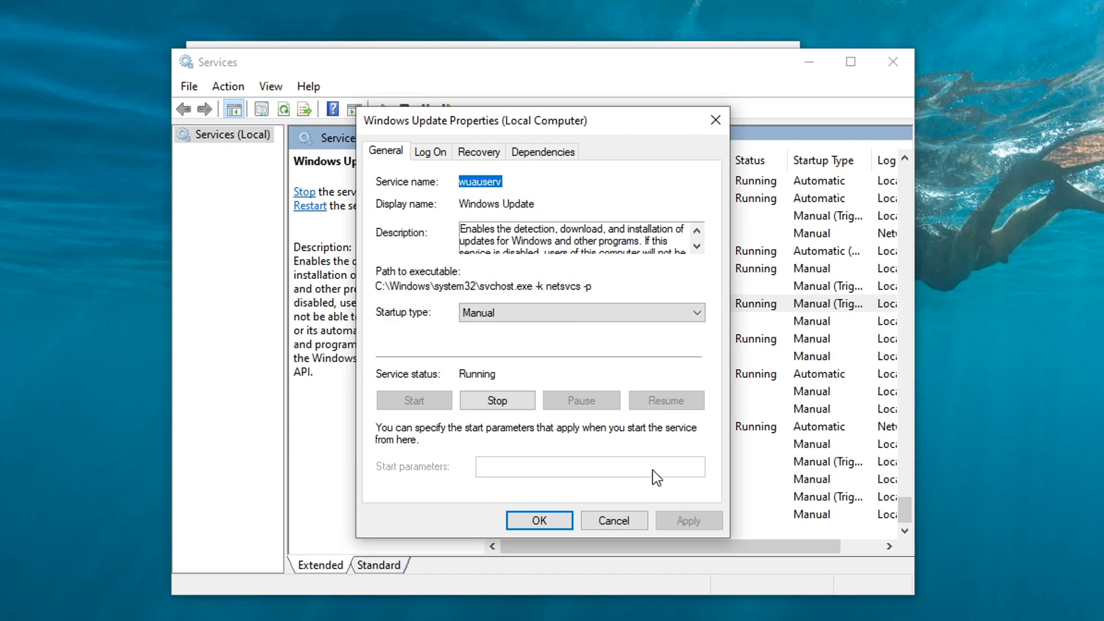
# Step: Stop the Windows Update service, set its startup type to Disabled, and close the Services console and Task Manager
pyautogui.click(516, 400)
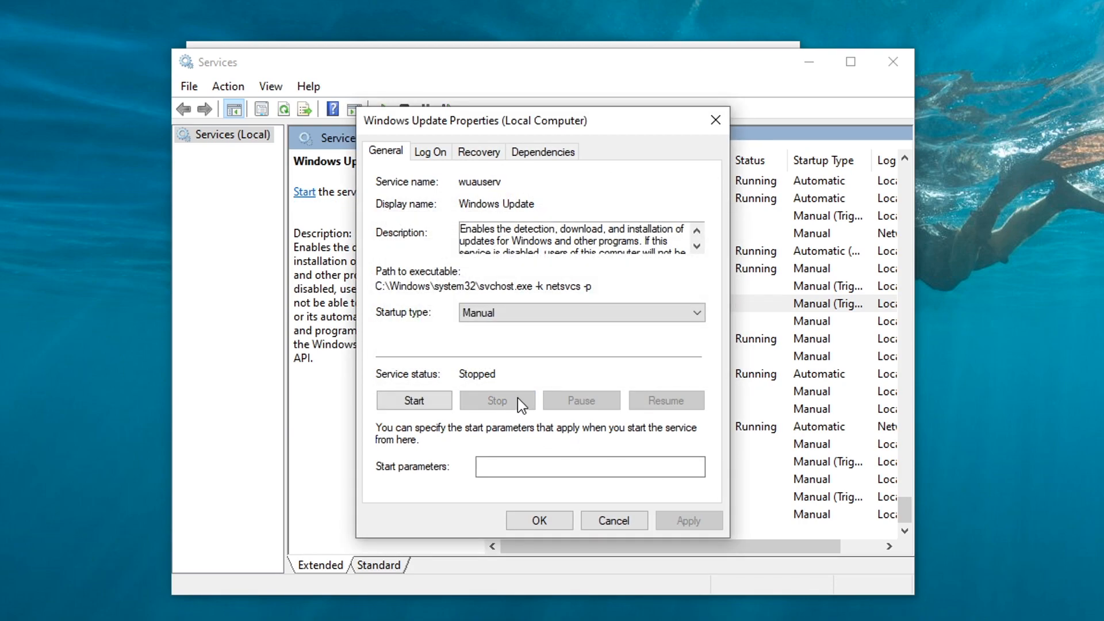
pyautogui.click(502, 319)
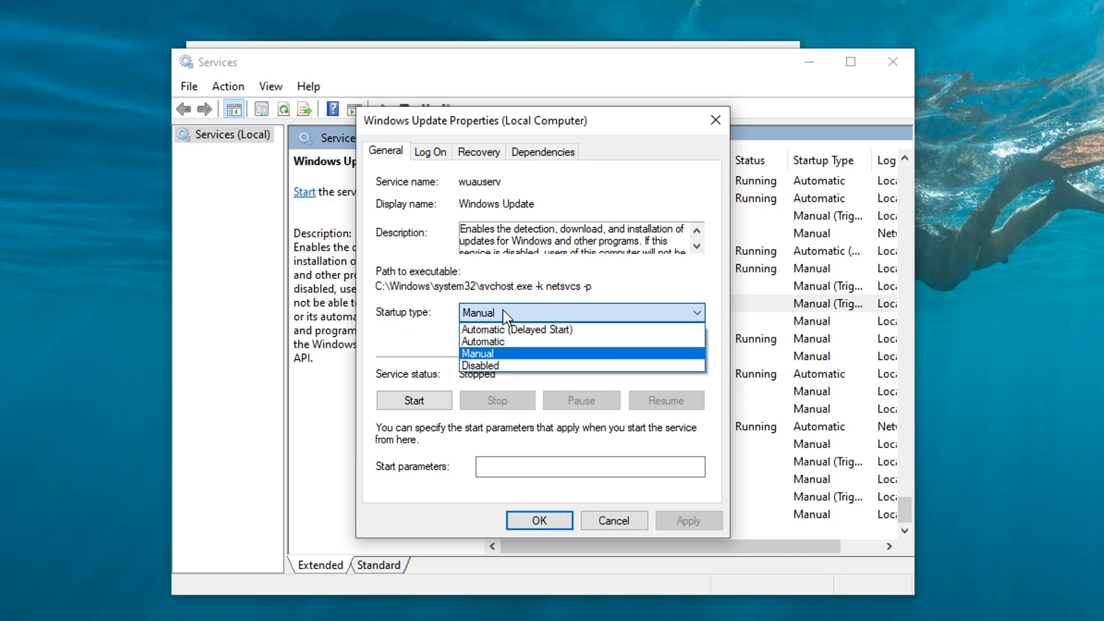
pyautogui.click(490, 368)
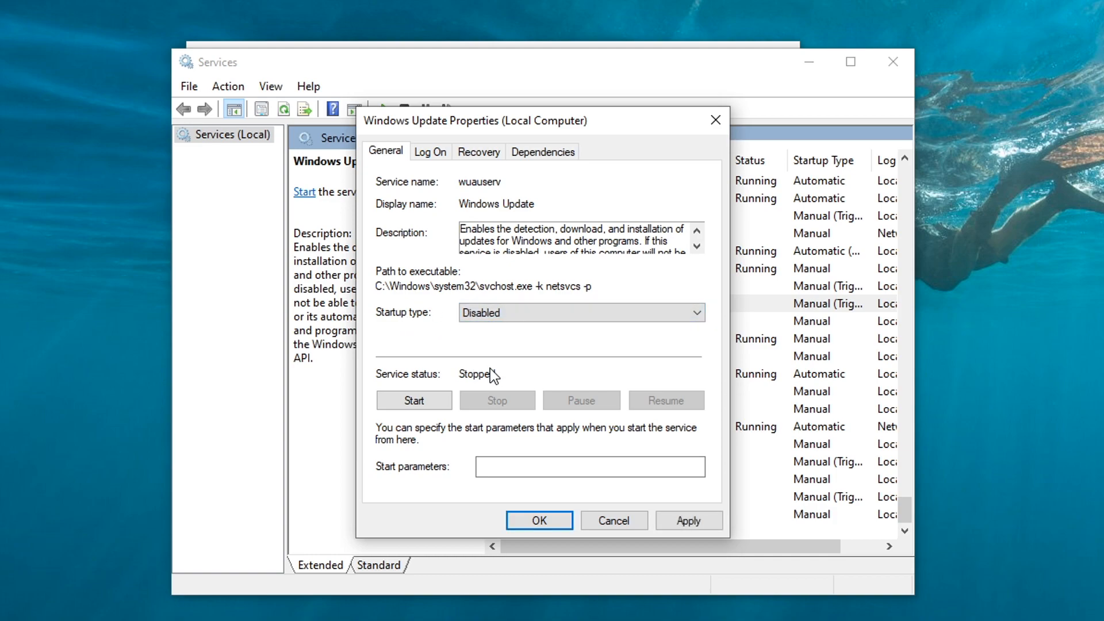
pyautogui.click(691, 521)
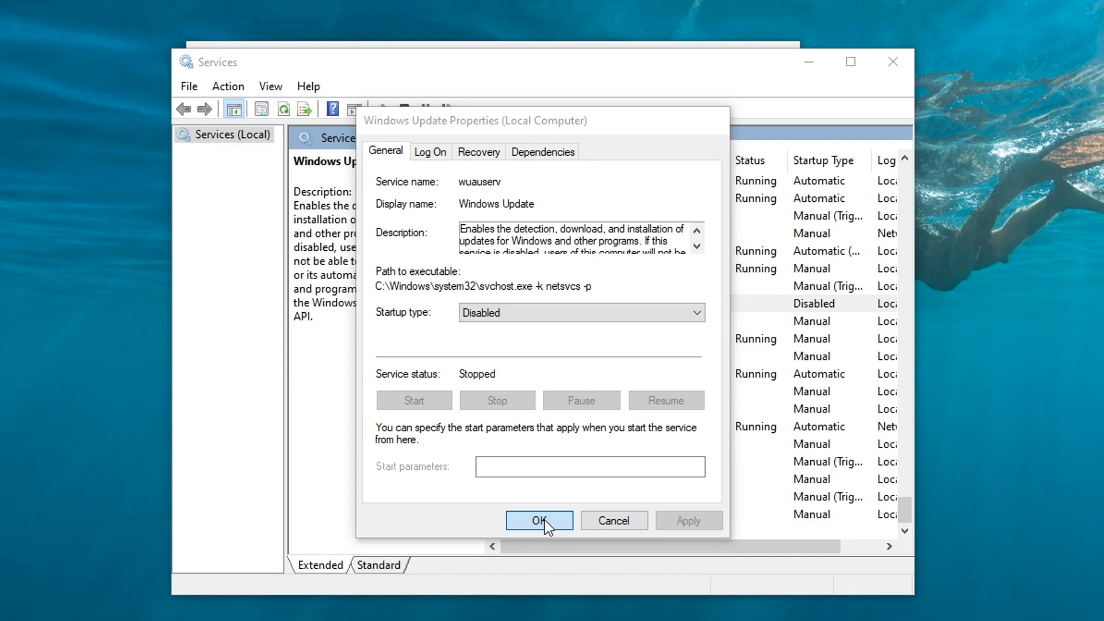
pyautogui.click(540, 520)
pyautogui.click(883, 68)
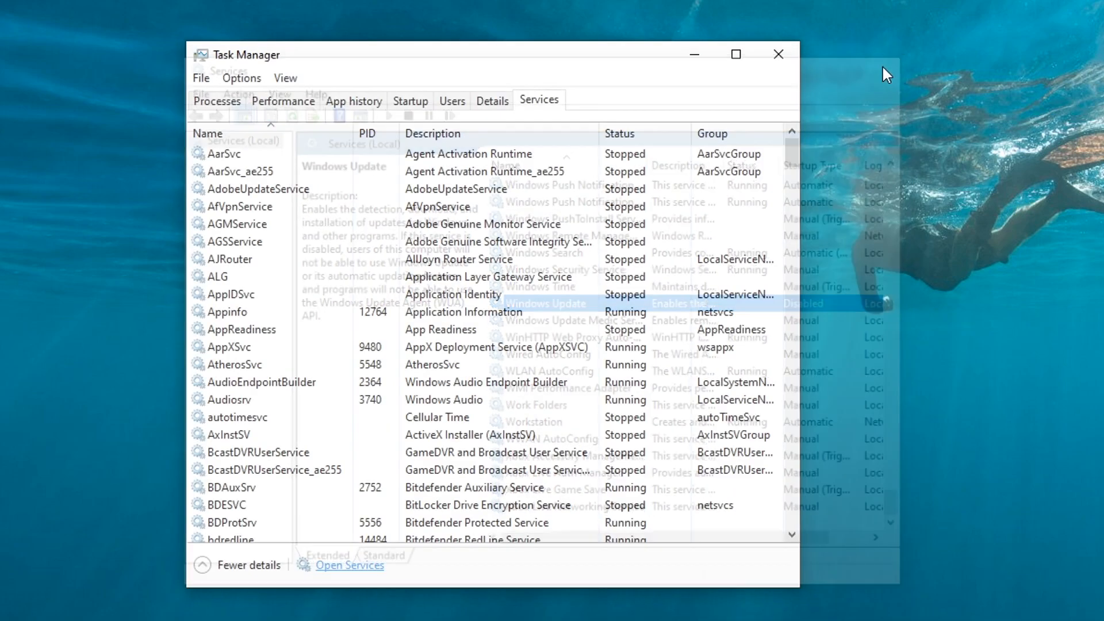
pyautogui.click(779, 57)
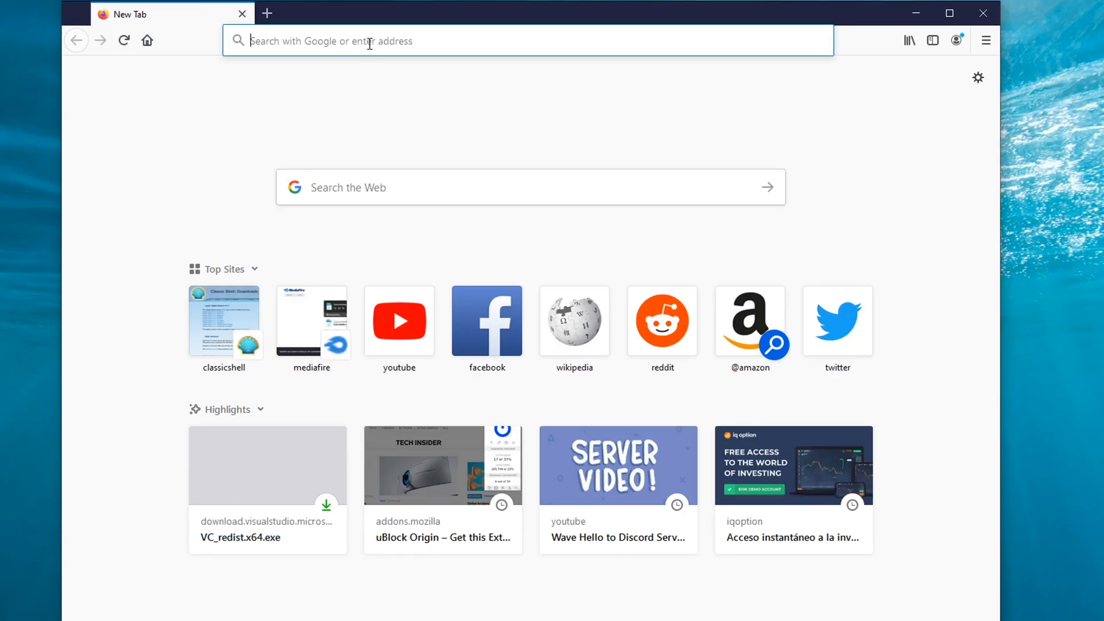
# Step: In Firefox, go to google.com and search for "avast"
pyautogui.click(370, 41)
pyautogui.write('google.com/')
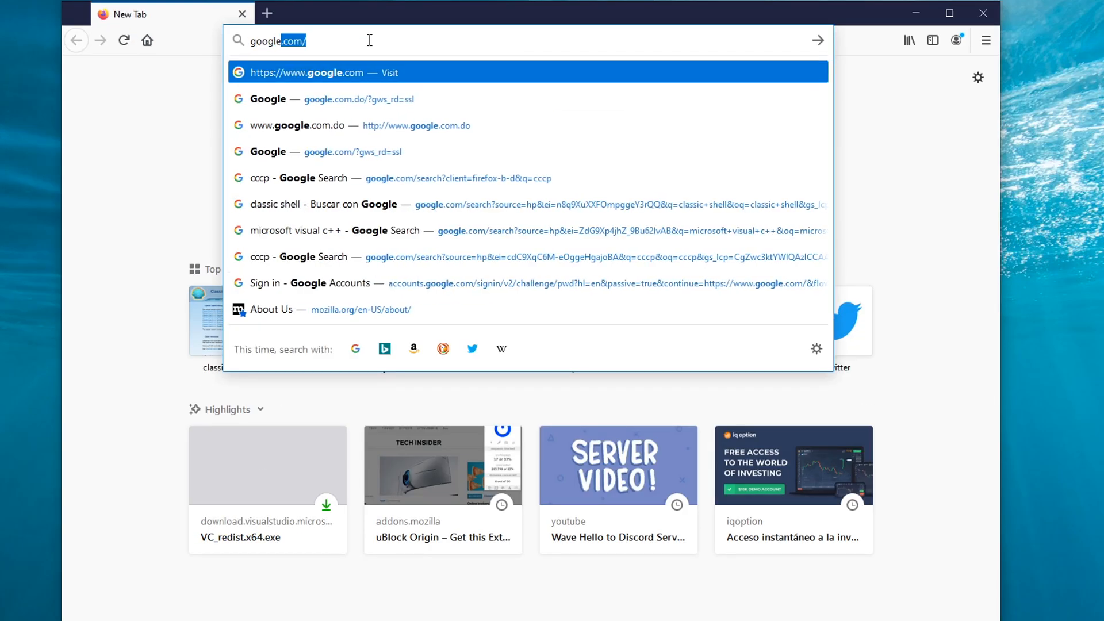
pyautogui.press('Return')
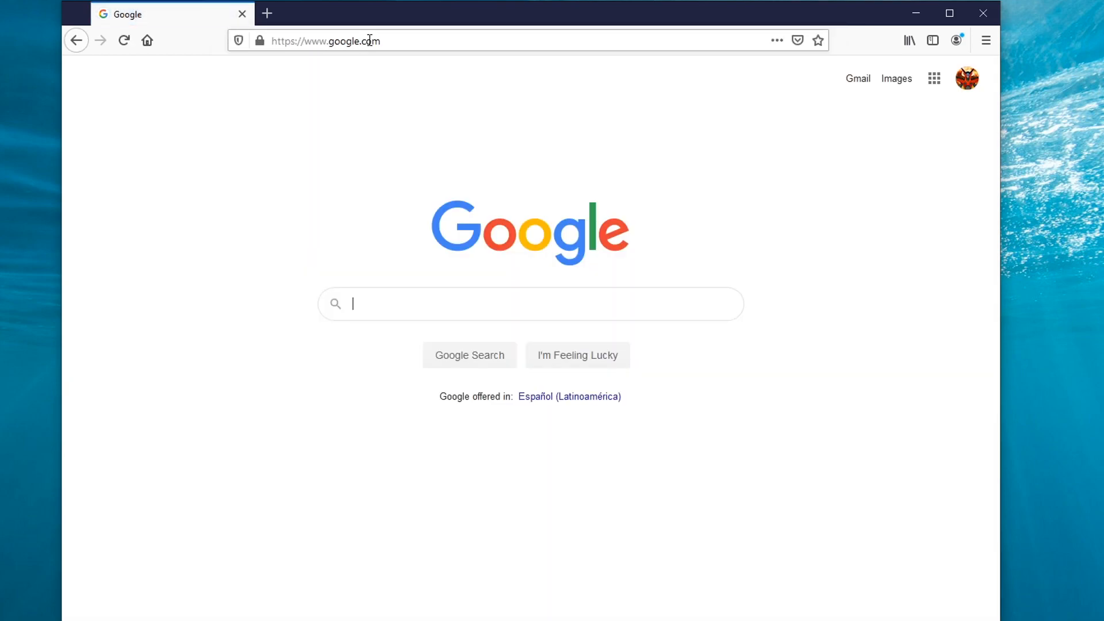
pyautogui.write('avast')
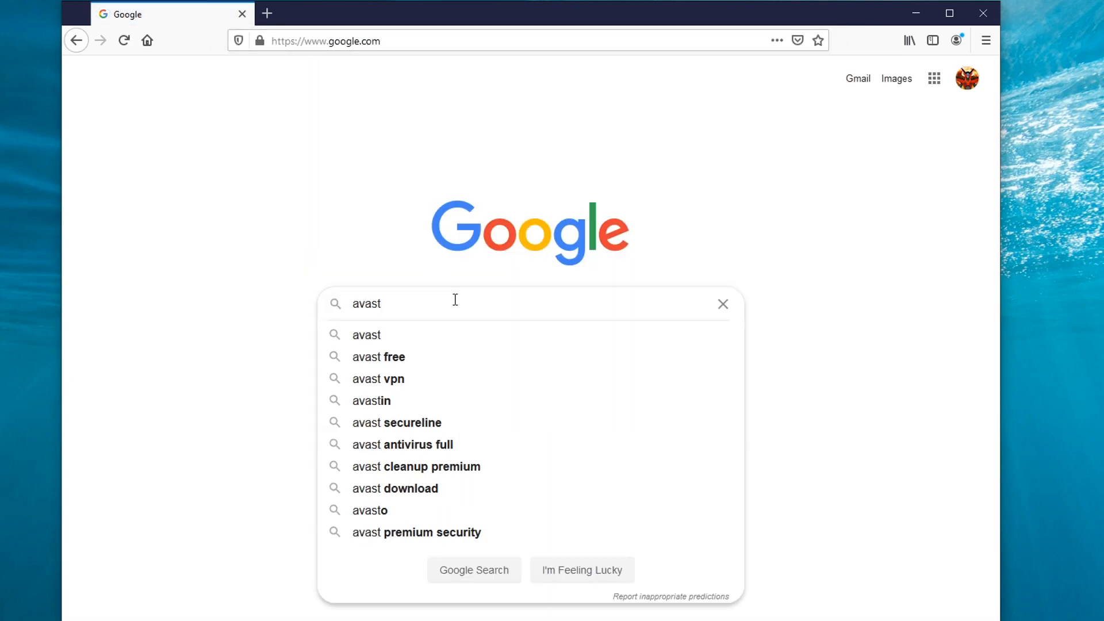
pyautogui.press('Escape')
pyautogui.press('Return')
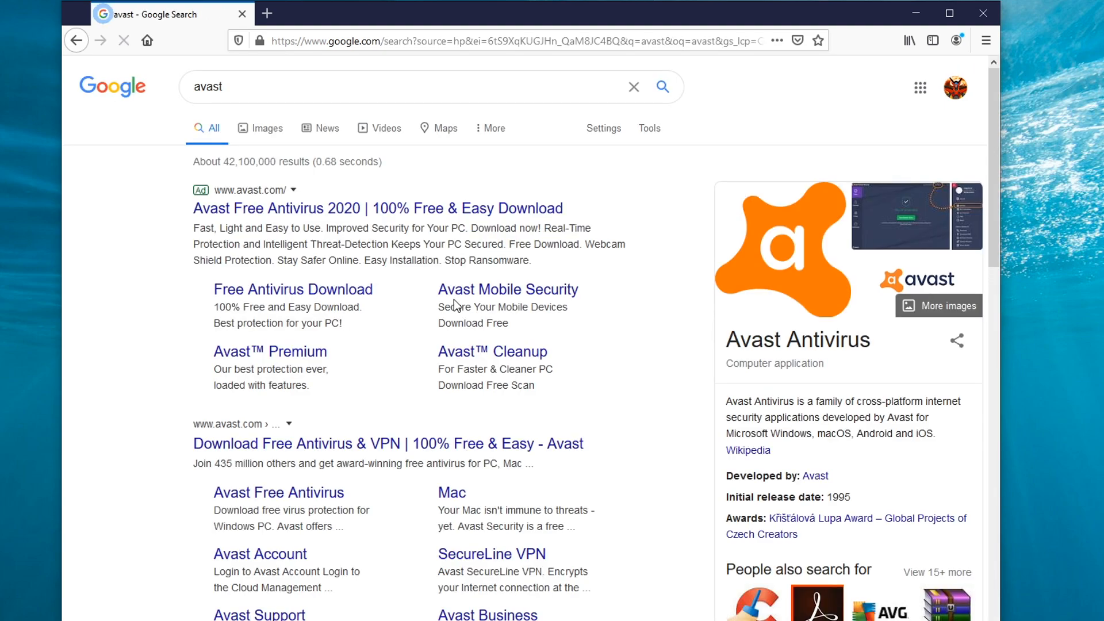
# Step: Download avast_free_antivirus_setup_online.exe through the Free Antivirus Download result and show the saved file in its folder
pyautogui.click(294, 292)
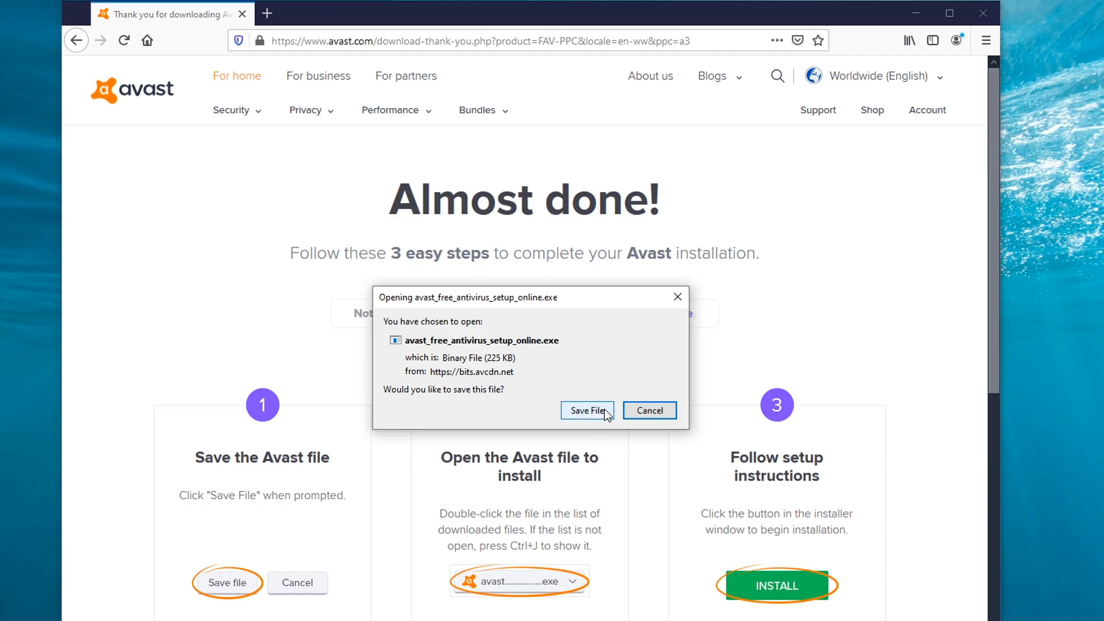
pyautogui.click(604, 410)
pyautogui.click(887, 41)
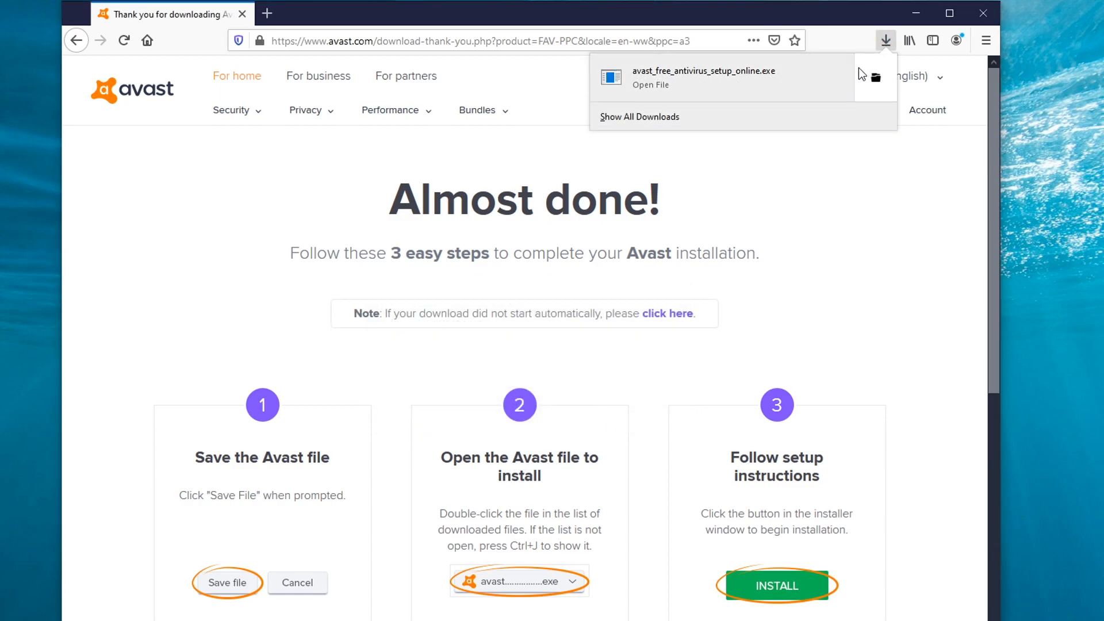
pyautogui.click(875, 71)
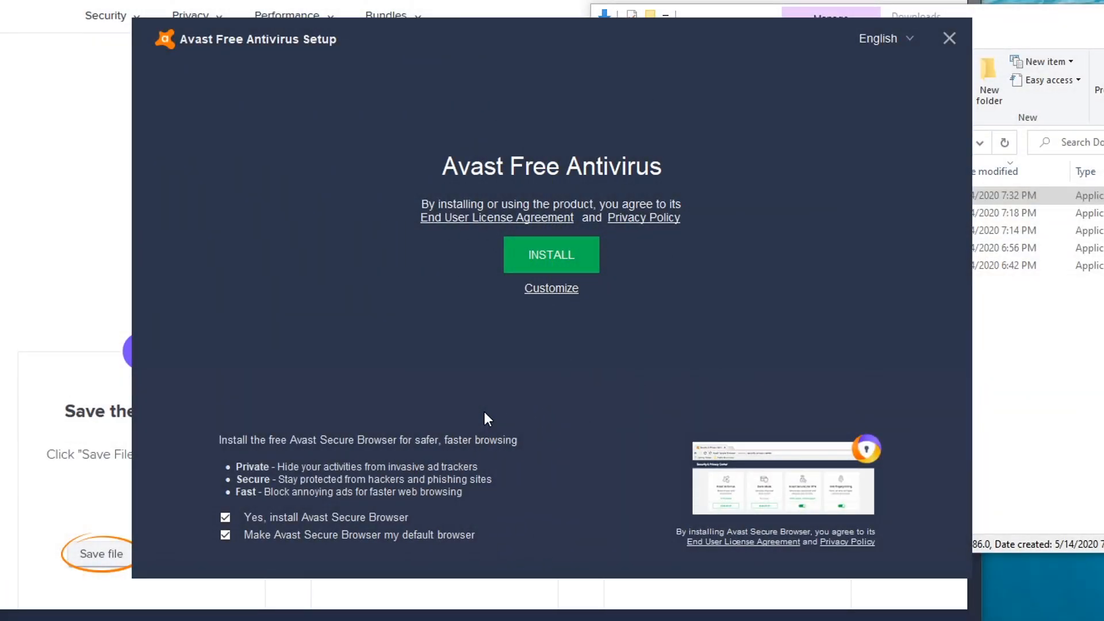
# Step: Install Avast Free Antivirus without Avast Secure Browser, closing the Downloads folder and Firefox, and continue past the welcome screen
pyautogui.click(229, 519)
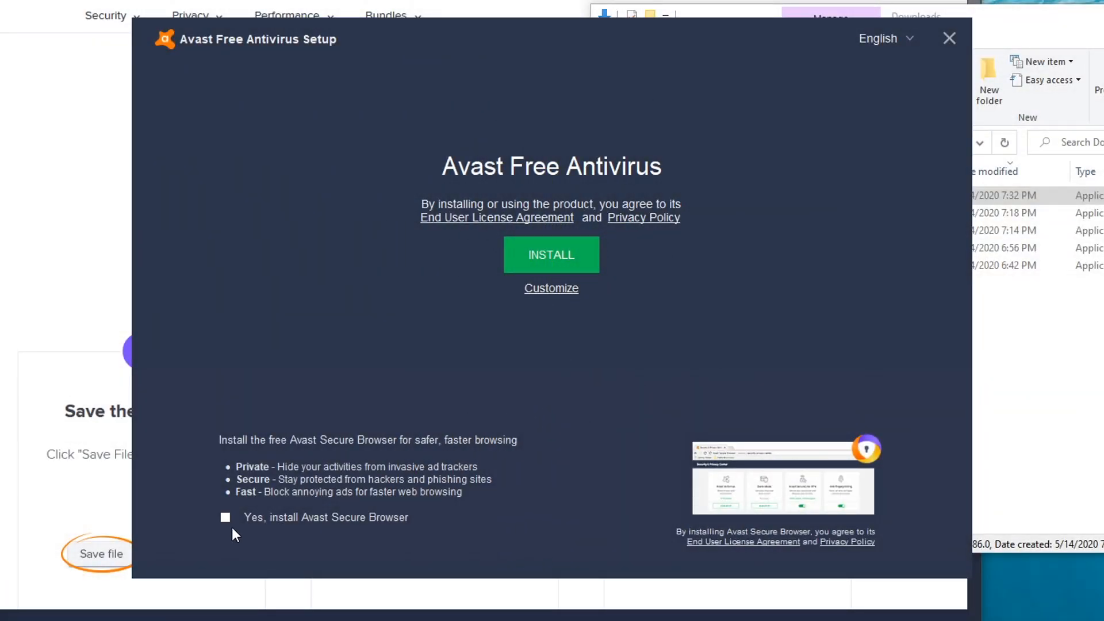
pyautogui.click(578, 260)
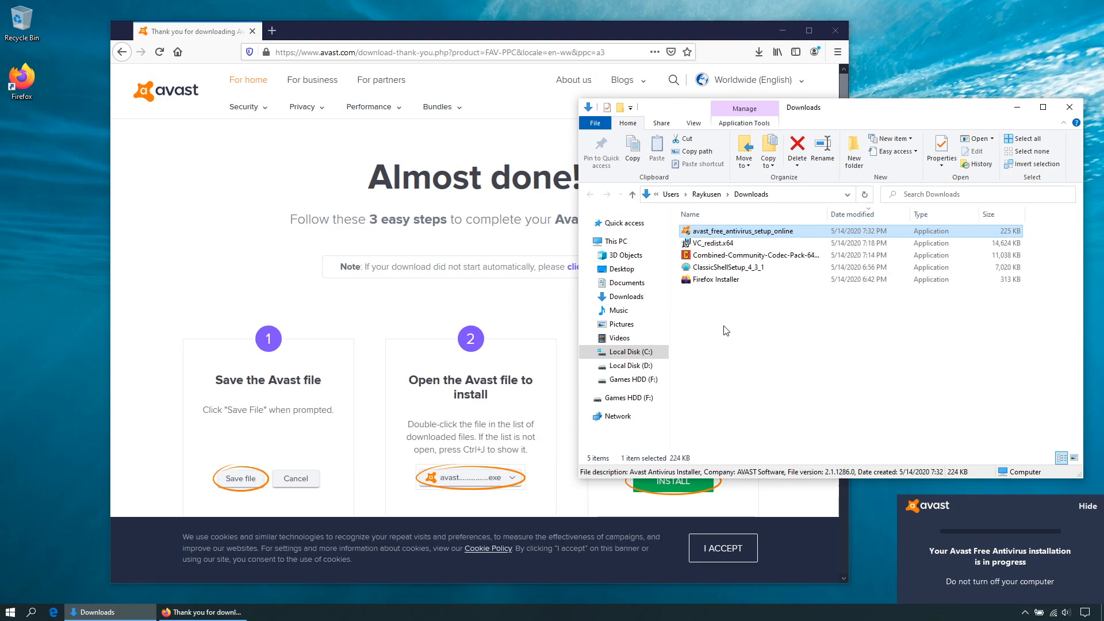
pyautogui.click(1069, 107)
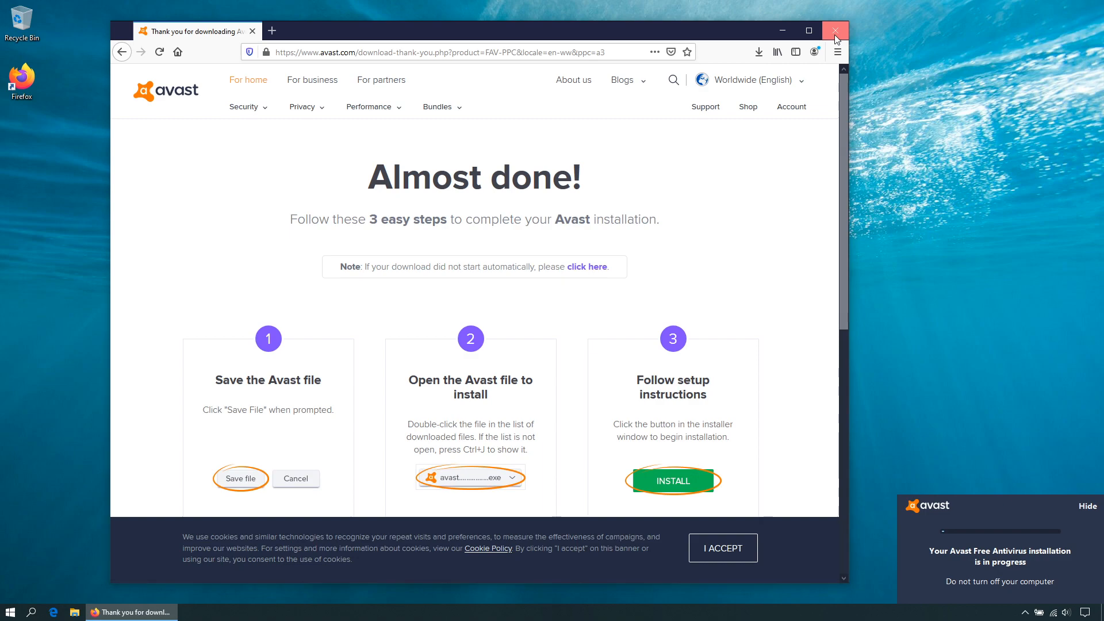
pyautogui.click(835, 31)
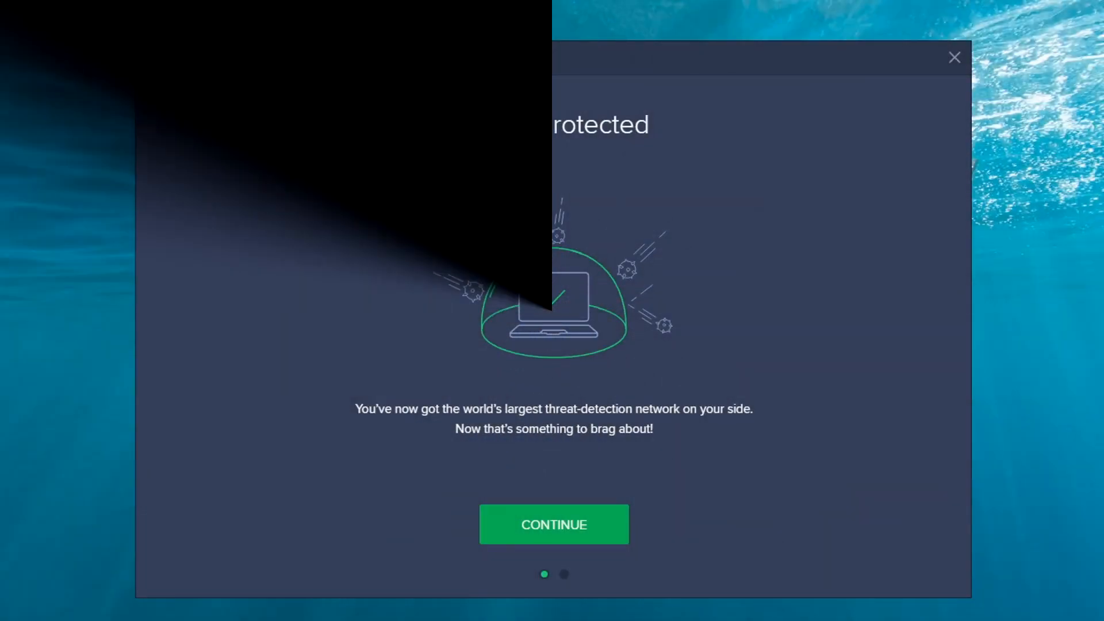
pyautogui.click(615, 538)
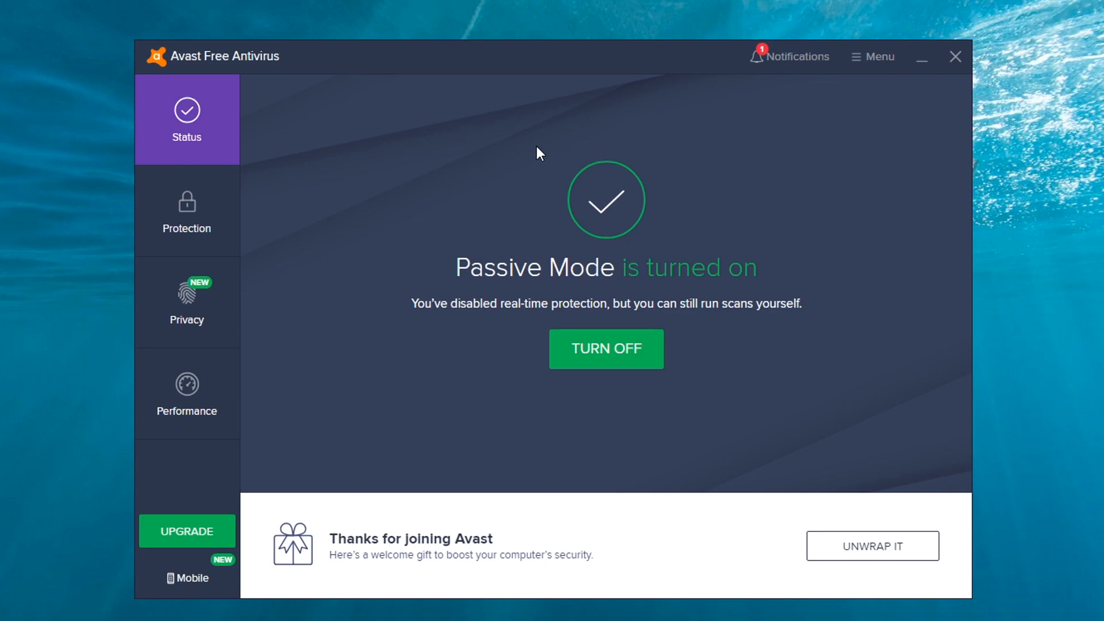
# Step: In the Avast protection settings, set the Full Virus Scan to High sensitivity and enable testing whole files
pyautogui.click(871, 58)
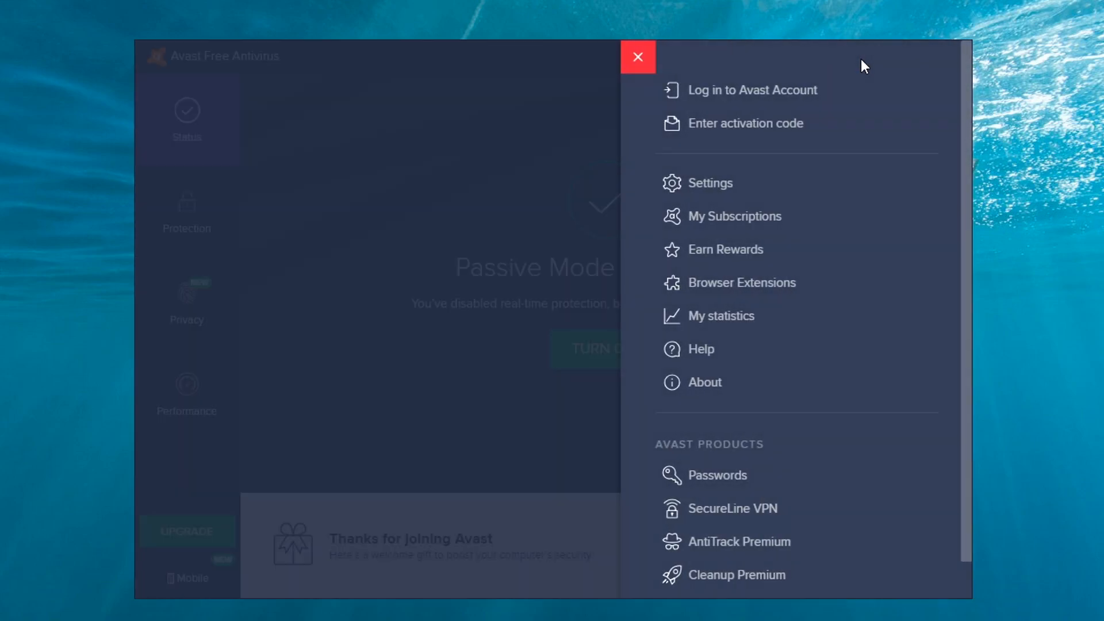
pyautogui.click(756, 188)
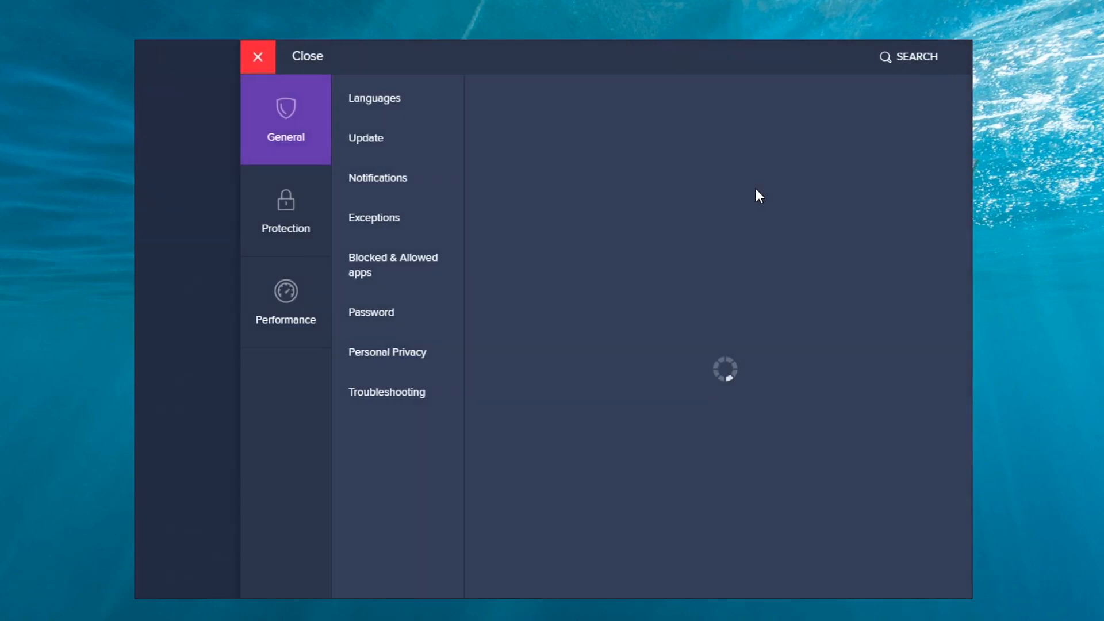
pyautogui.click(283, 212)
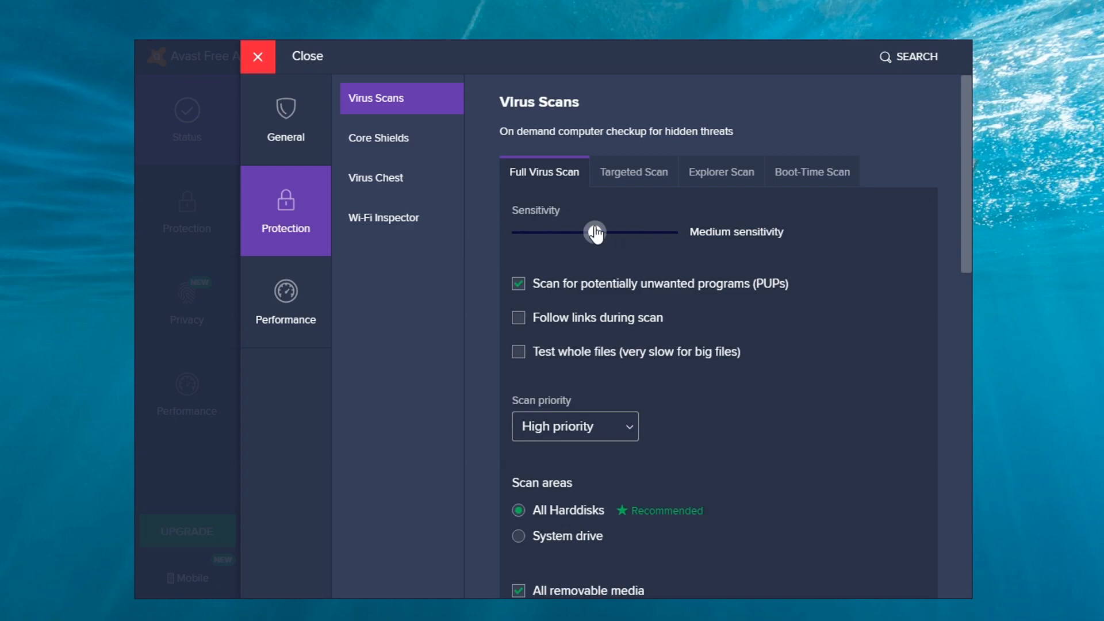
pyautogui.moveTo(596, 231); pyautogui.dragTo(719, 237)
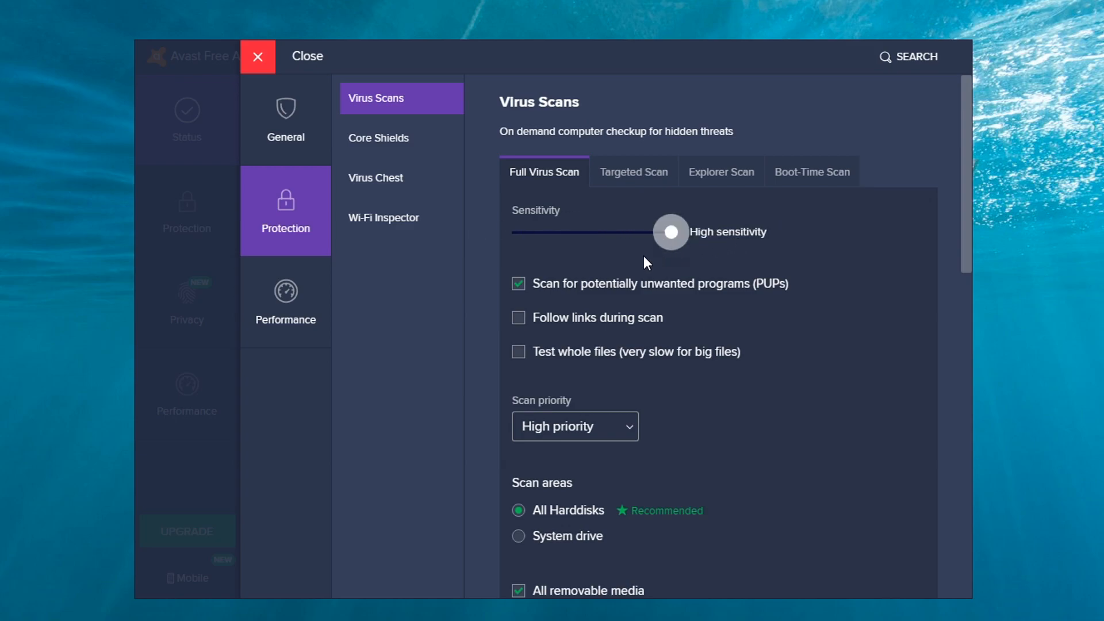
pyautogui.click(519, 354)
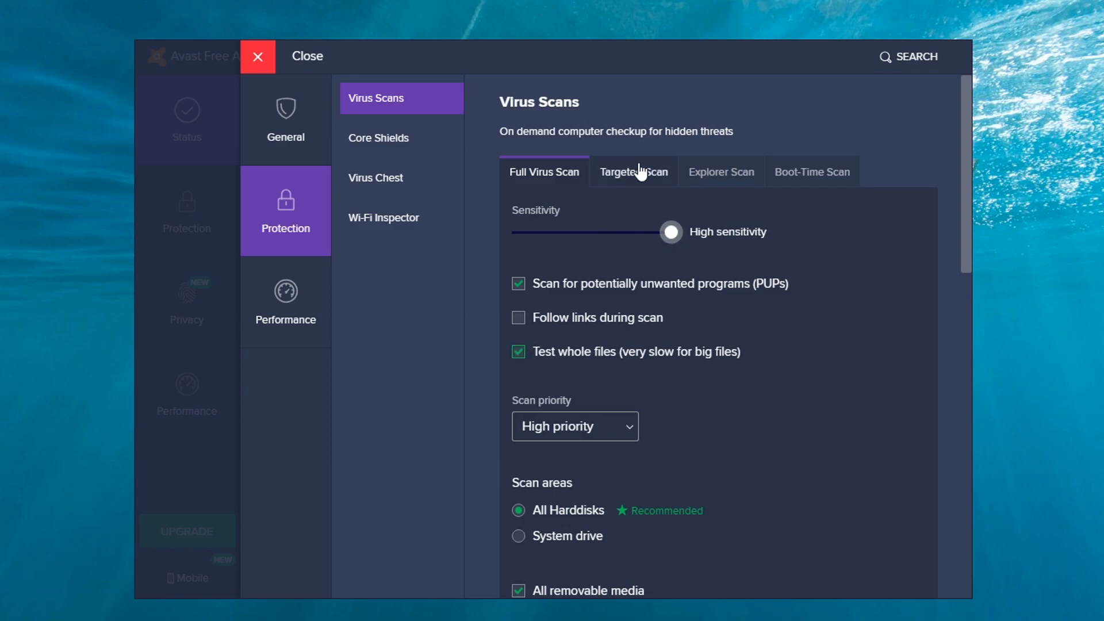
# Step: Set the Targeted Scan to High sensitivity and enable testing whole files for it
pyautogui.click(636, 169)
pyautogui.moveTo(597, 230); pyautogui.dragTo(685, 234)
pyautogui.click(518, 352)
# Step: Check the Explorer Scan settings and set the Boot-Time Scan to High sensitivity
pyautogui.click(734, 173)
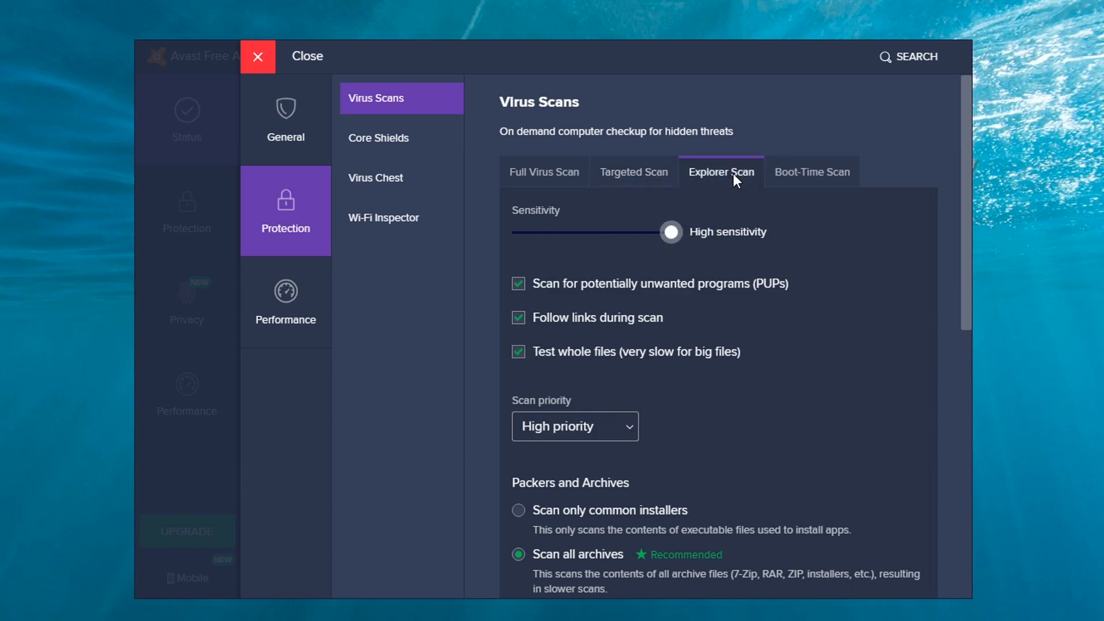
pyautogui.click(796, 173)
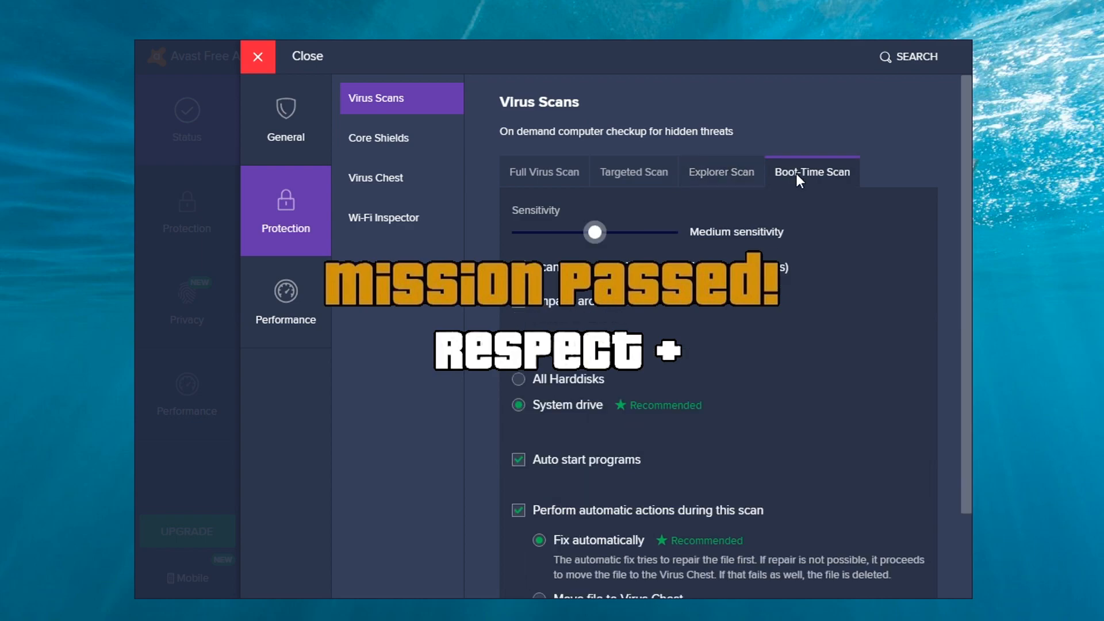
pyautogui.moveTo(594, 241); pyautogui.dragTo(732, 233)
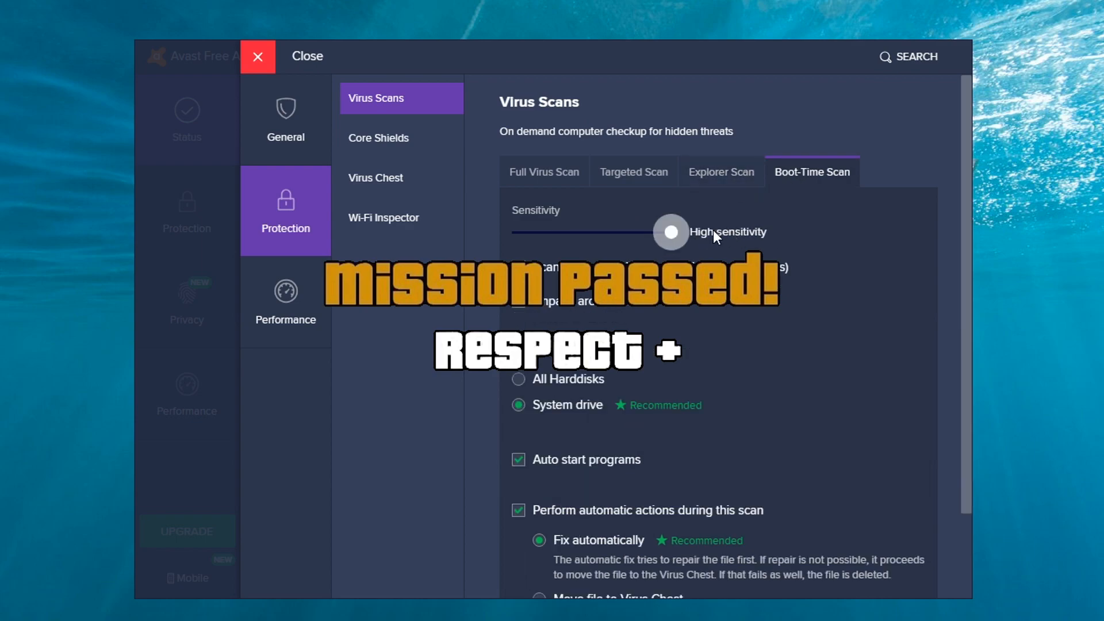